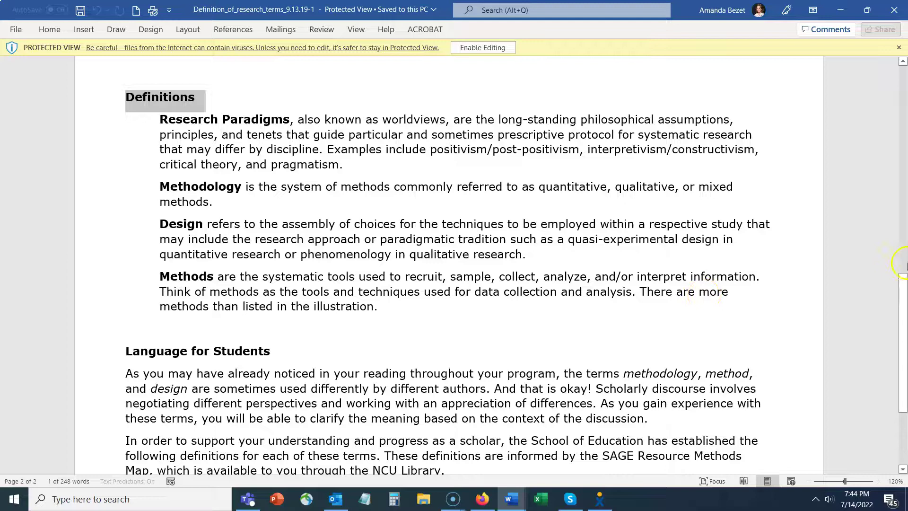
Step: Switch from the Definition of Terms document to Firefox and open the Dissertation Center from the Research Methodology guide
scroll(871, 307, "down", 2)
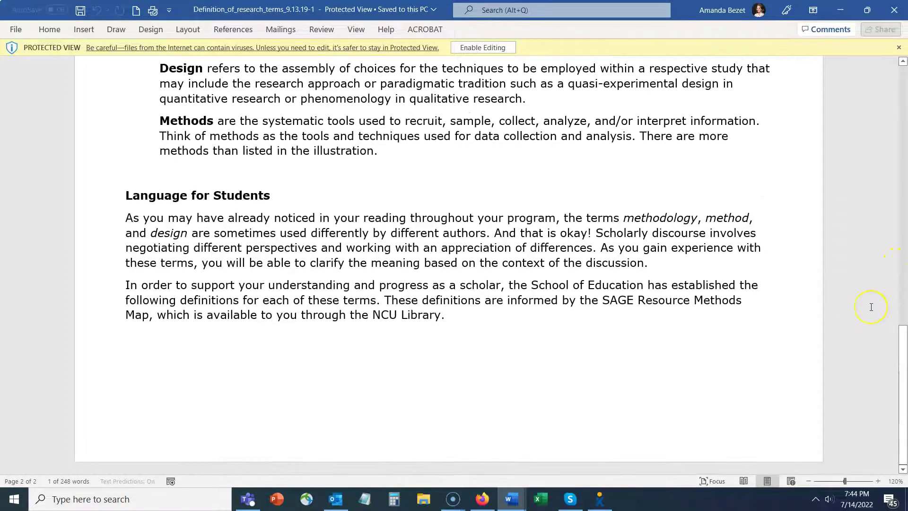
scroll(871, 307, "up", 10)
scroll(871, 307, "up", 5)
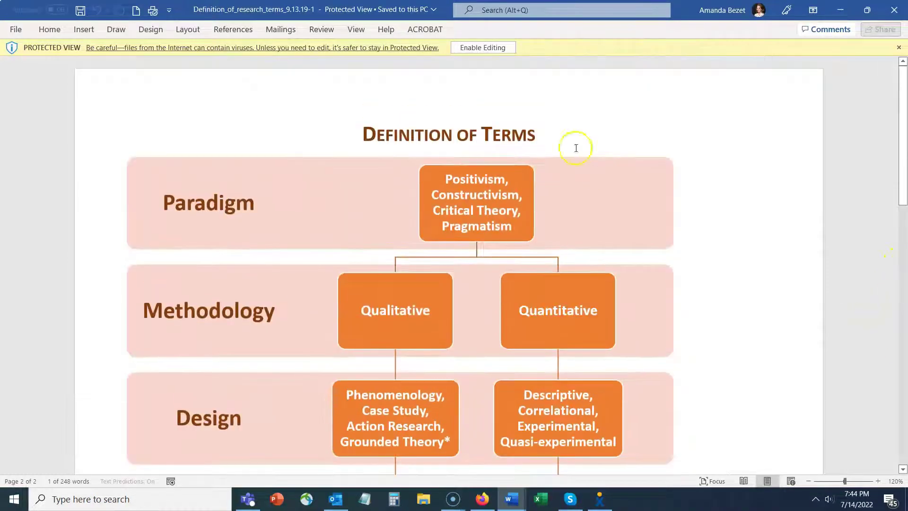
left_click(482, 497)
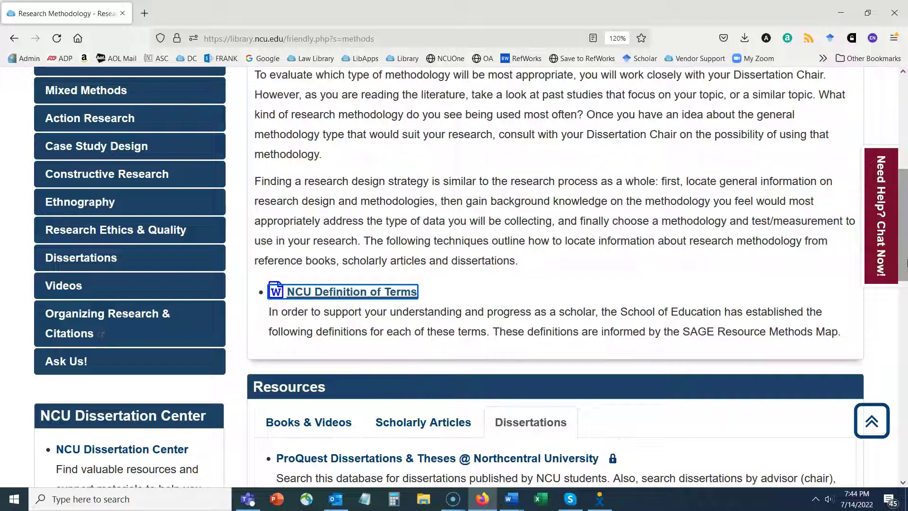
left_click_drag(905, 263, 904, 472)
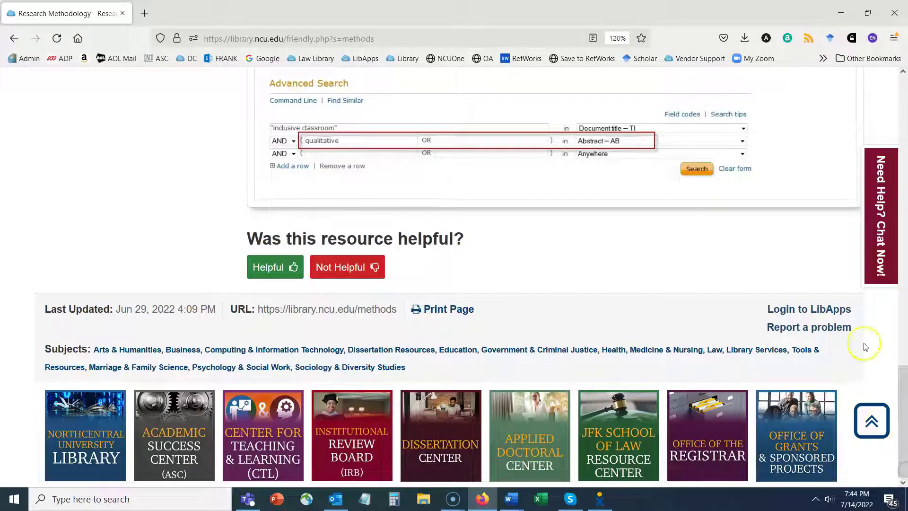
left_click(431, 457)
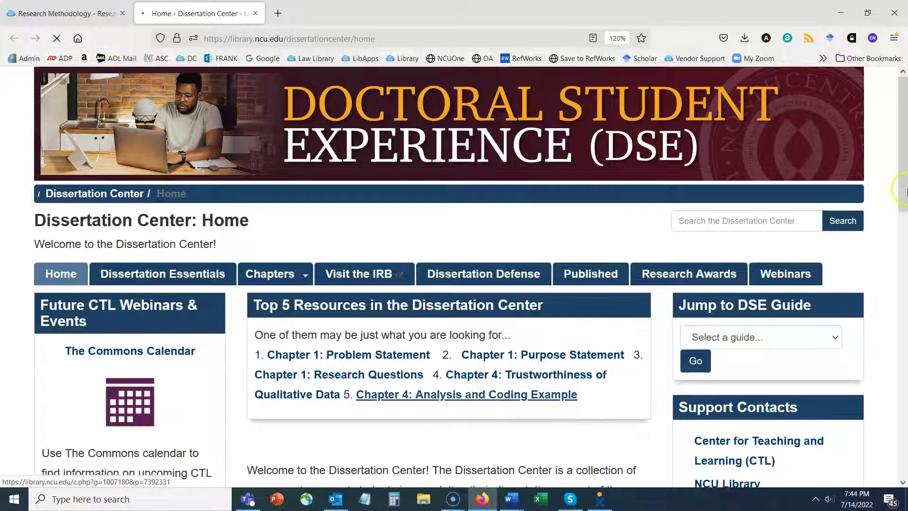
Step: Open the Chapter 3 page from the Dissertation Center's list of chapters
left_click_drag(904, 191, 904, 228)
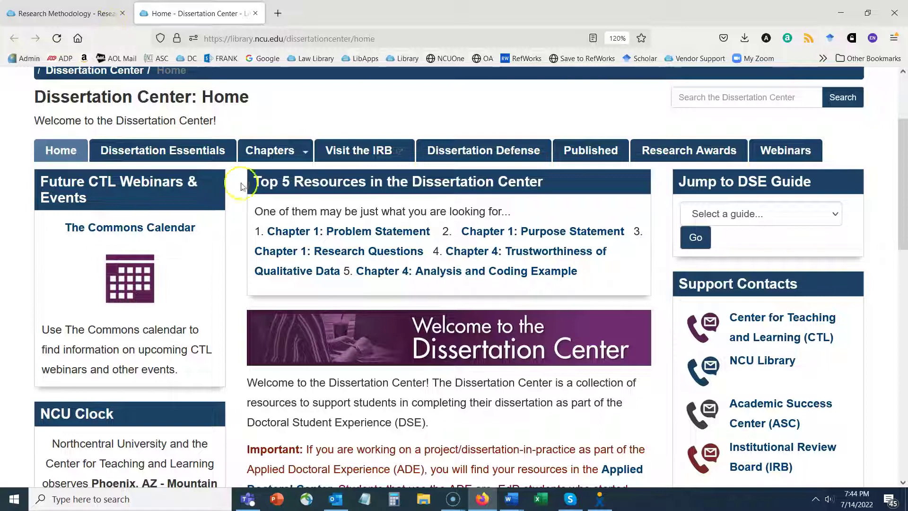
mouse_move(277, 152)
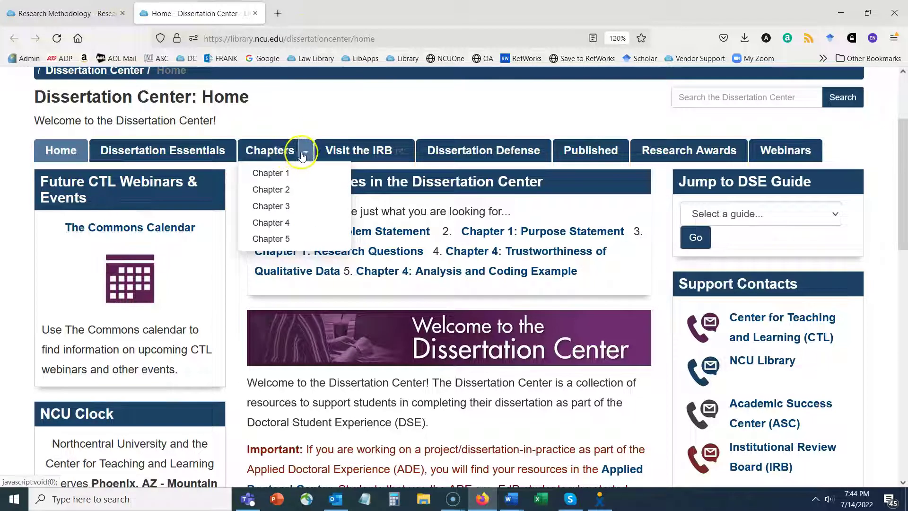
left_click(270, 206)
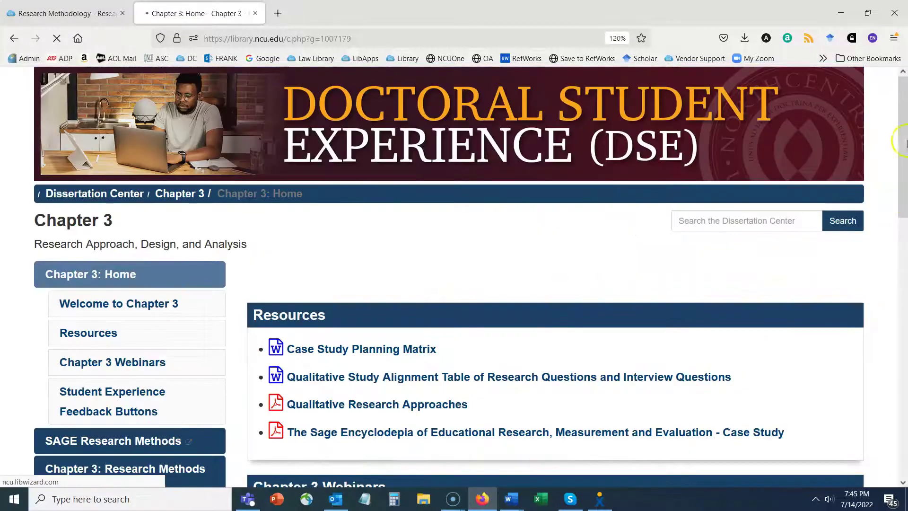
Step: Open the Research Methods Help section of the Chapter 3 guide
left_click_drag(901, 137, 904, 219)
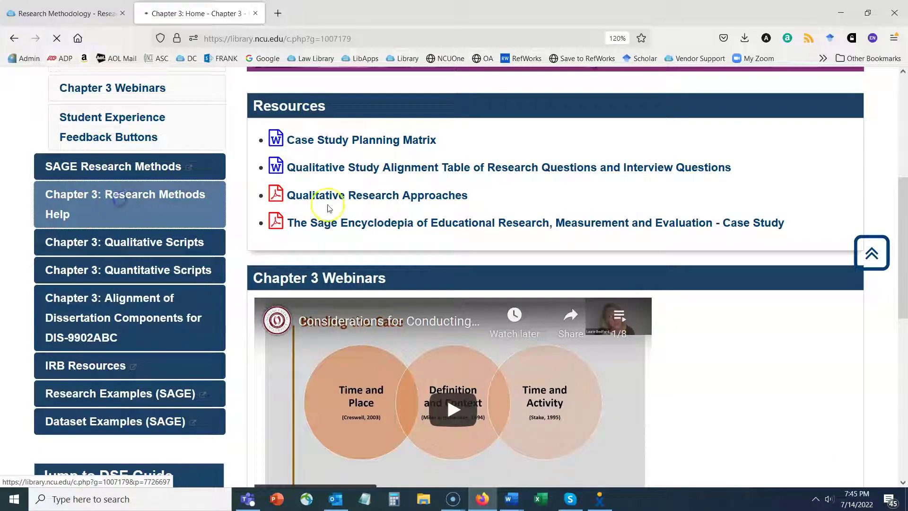
left_click(137, 202)
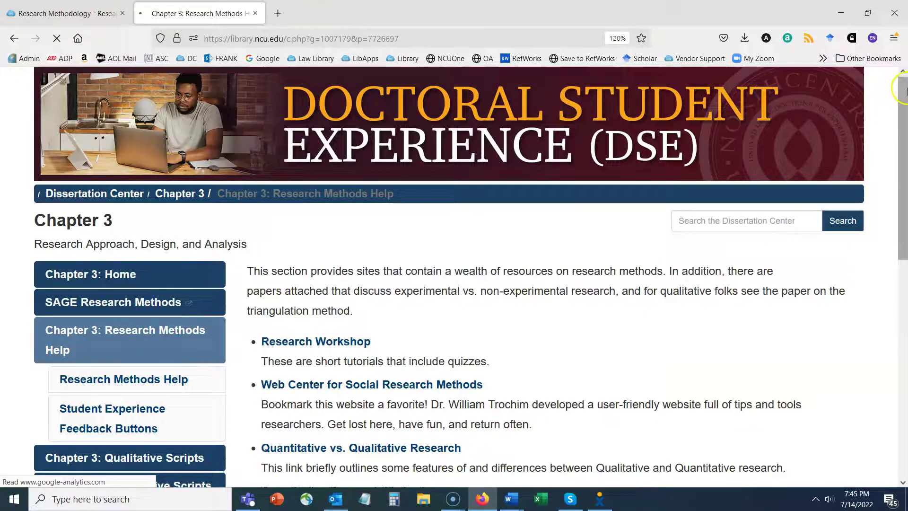
scroll(904, 92, "down", 1)
mouse_move(904, 92)
left_mouse_down()
mouse_move(904, 101)
mouse_move(905, 87)
left_mouse_up()
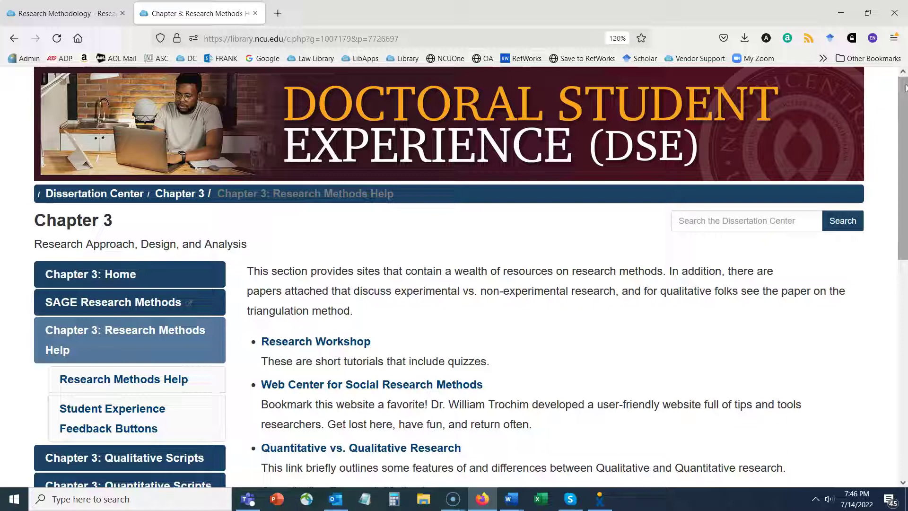
Step: Return to the Research Methodology guide and show its Books & Videos resources
left_click(64, 9)
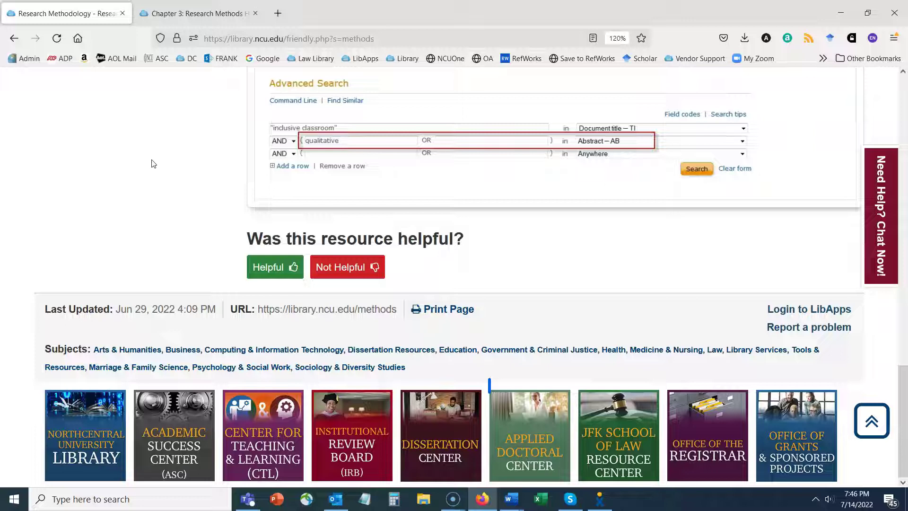
left_click_drag(903, 374, 904, 270)
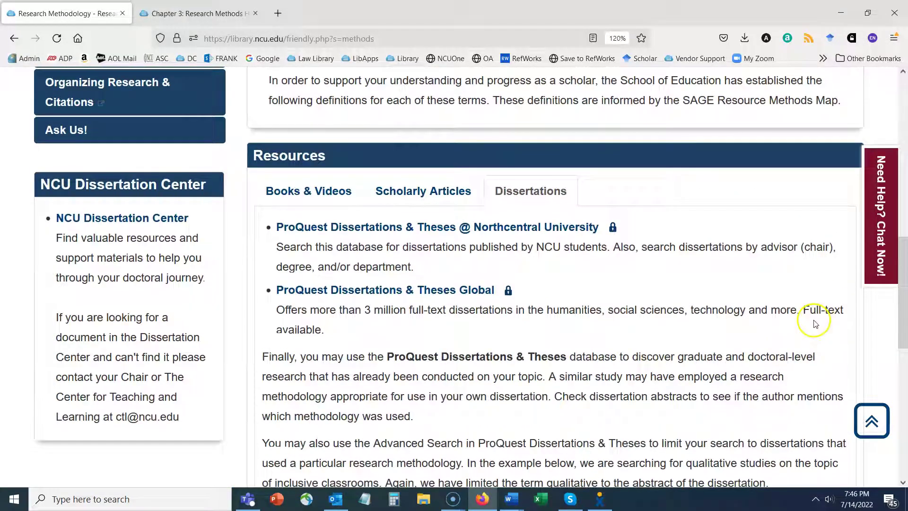
left_click(293, 194)
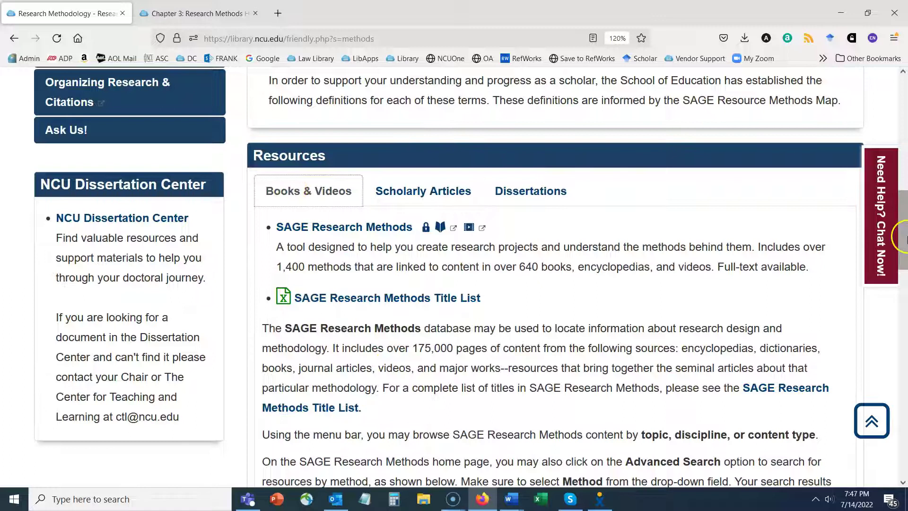
Step: Open the SAGE Research Methods database from the Books & Videos resources and locate its search fields
scroll(904, 253, "down", 3)
scroll(904, 253, "down", 1)
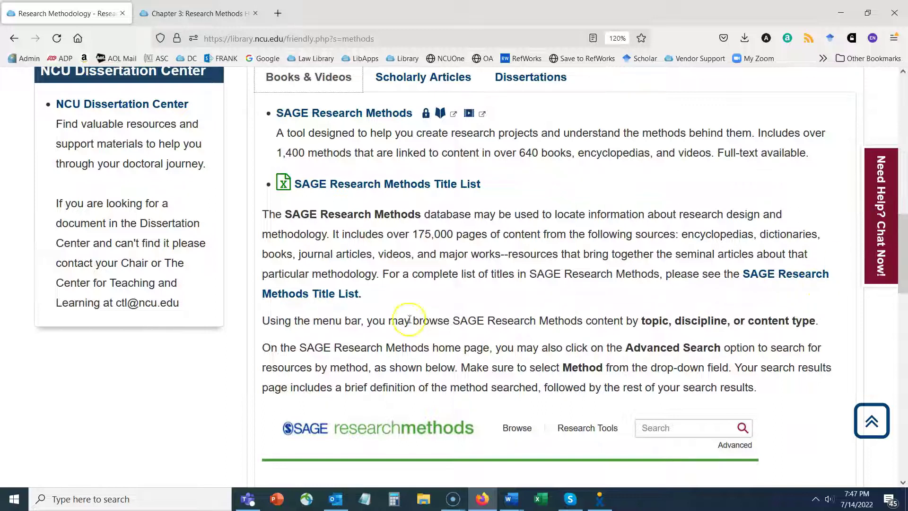
left_click(334, 112)
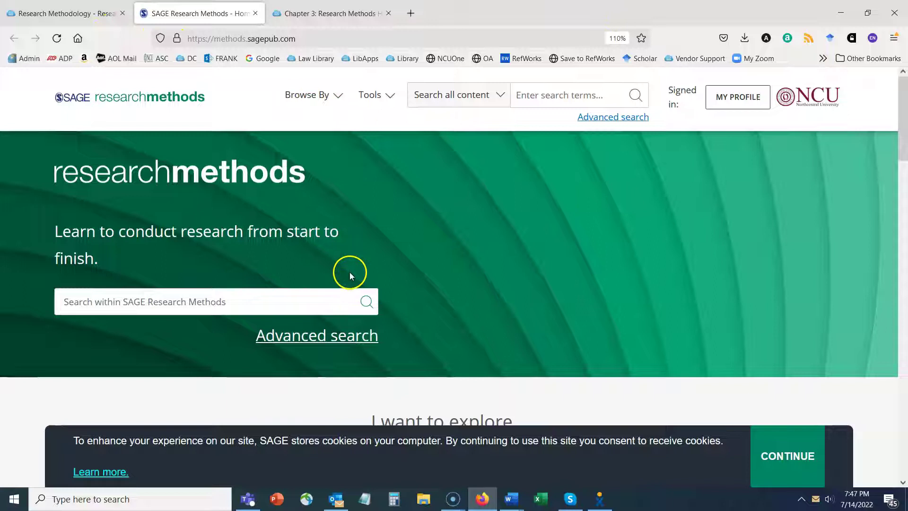
left_click(196, 304)
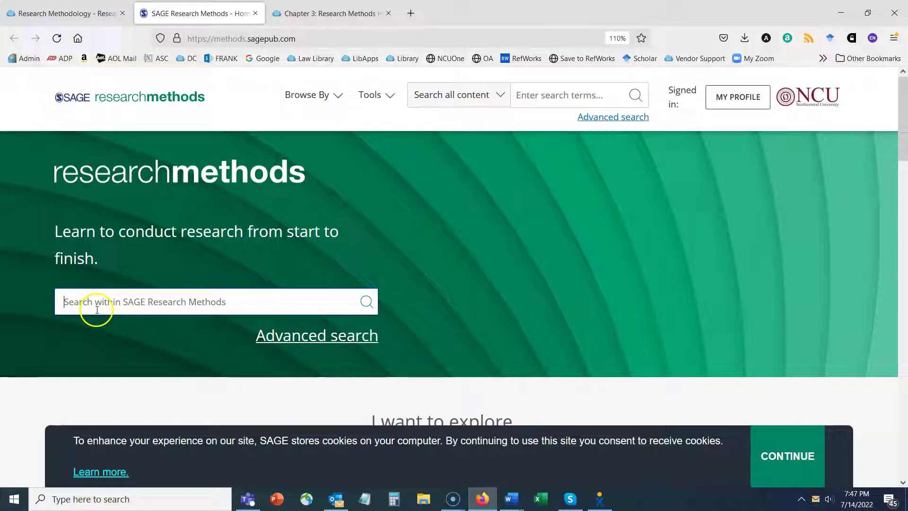
left_click(548, 93)
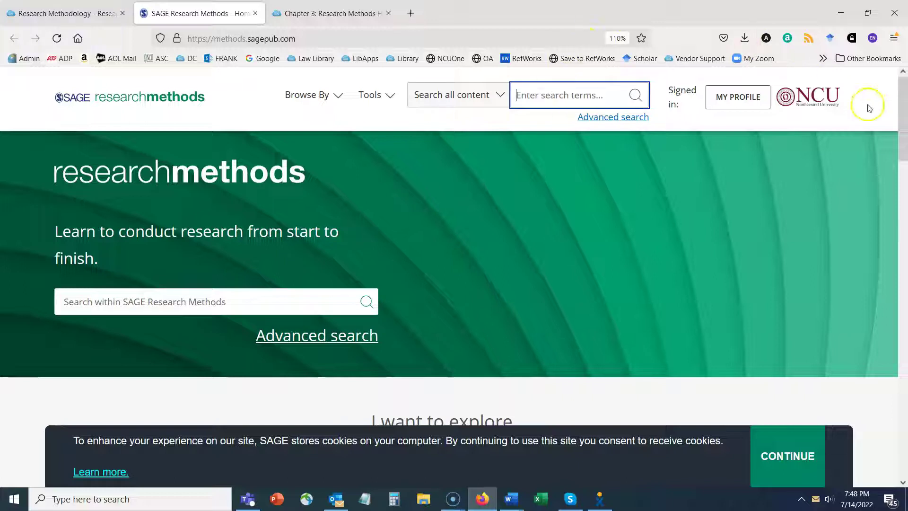
mouse_move(899, 112)
left_mouse_down()
mouse_move(903, 375)
mouse_move(903, 114)
left_mouse_up()
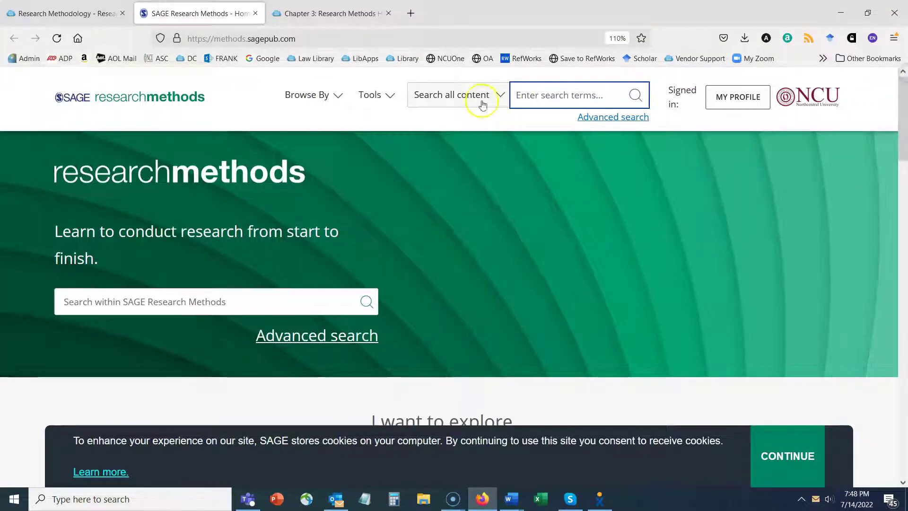
Step: Open the Project Planner tool in SAGE Research Methods
left_click(388, 100)
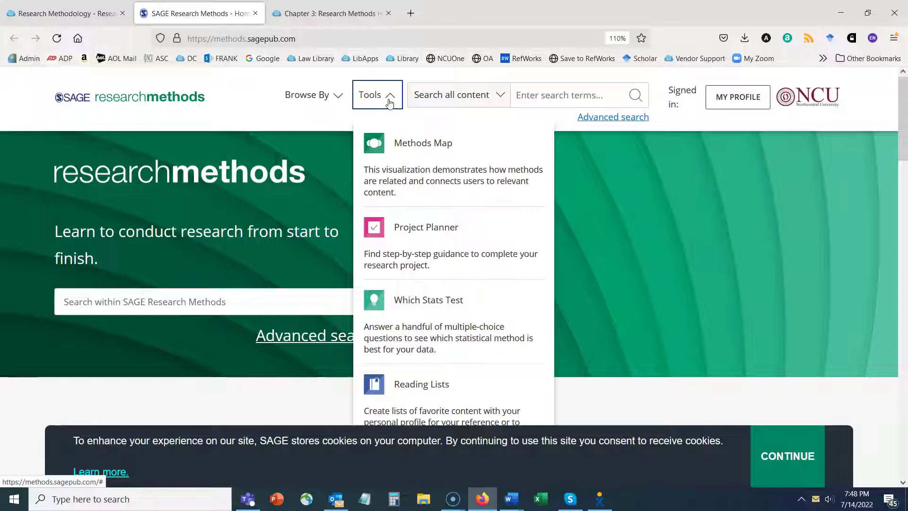
left_click(436, 234)
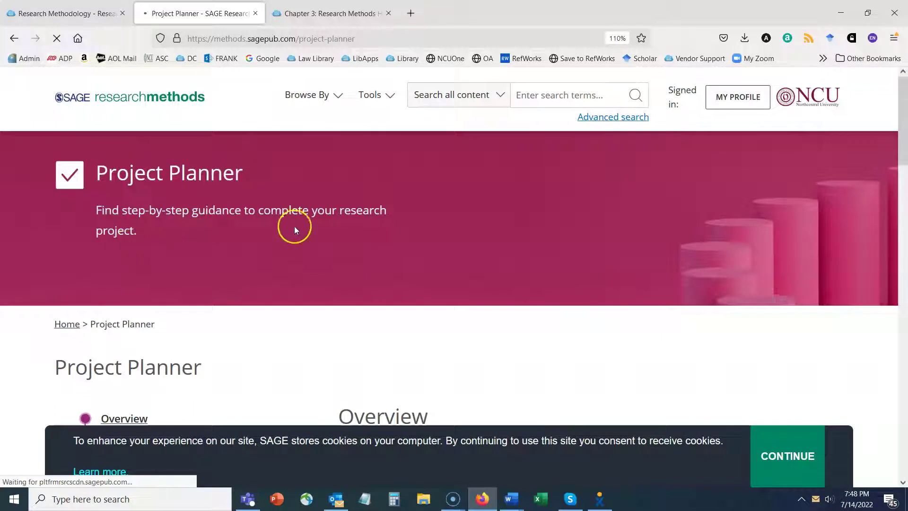
scroll(901, 155, "down", 3)
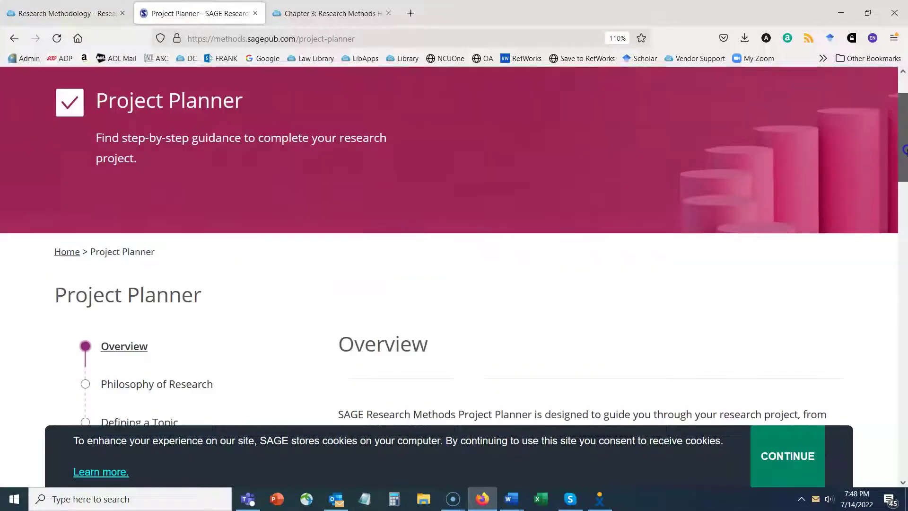
Step: Open the Research Design stage of the Project Planner and accept the site's cookie notice
left_click_drag(904, 161, 904, 209)
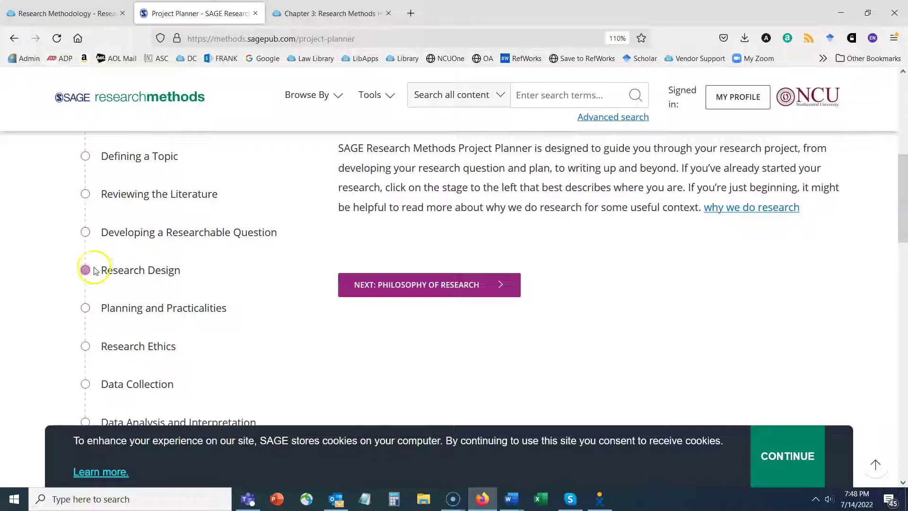
left_click(136, 270)
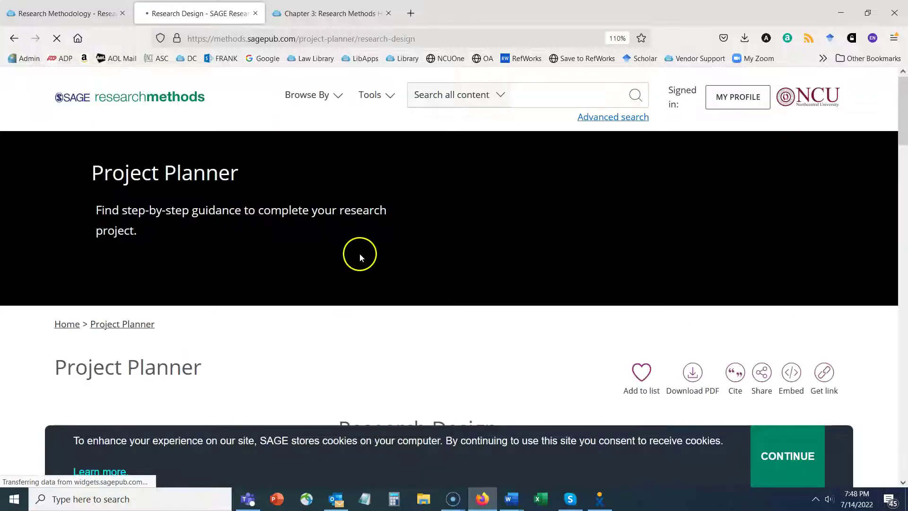
left_click(793, 456)
Step: Expand the "What Is Research Design?" section and view its list of possible research designs
scroll(902, 154, "down", 7)
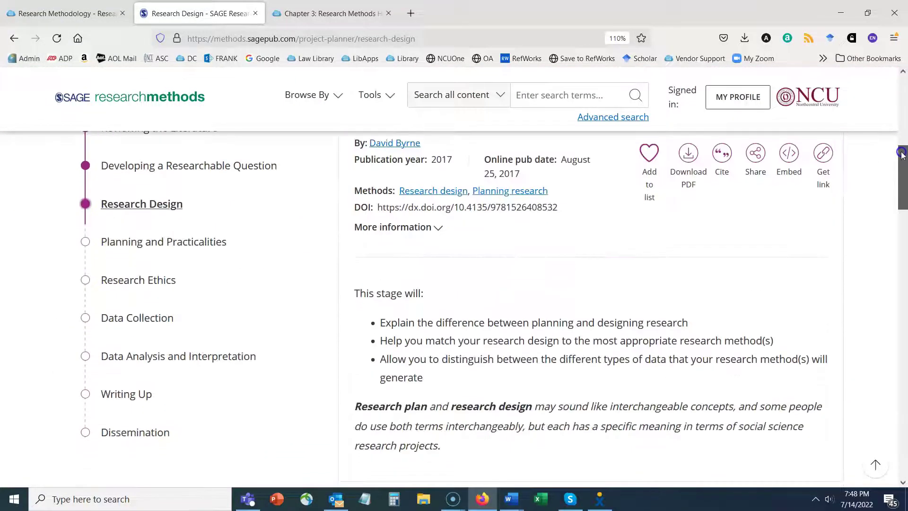
left_click_drag(903, 156, 904, 215)
left_click(831, 187)
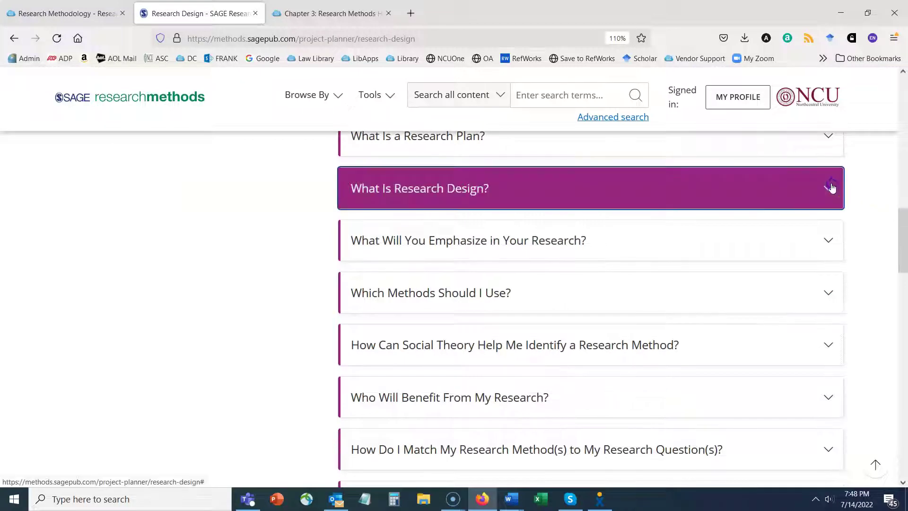
left_click(836, 197)
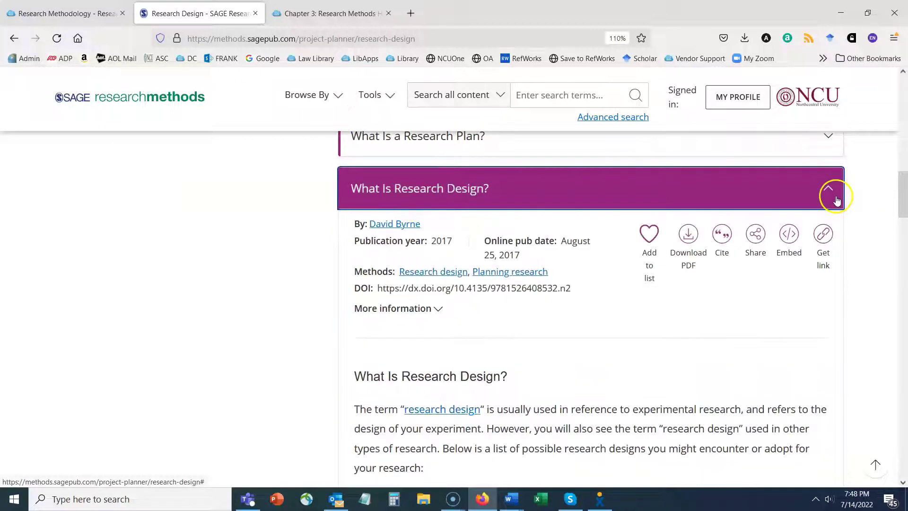
left_click_drag(903, 199, 904, 238)
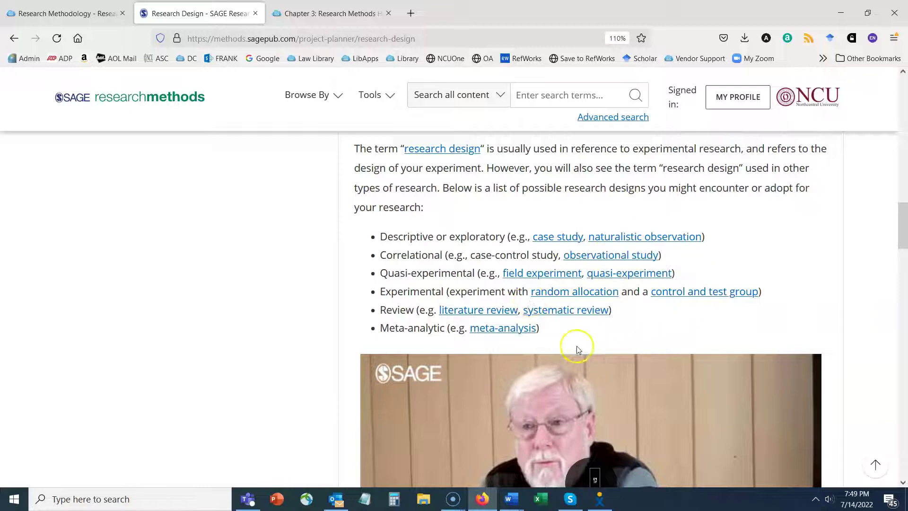
Step: Expand the "Which Methods Should I Use?" section and look through its content
left_click_drag(904, 228, 904, 311)
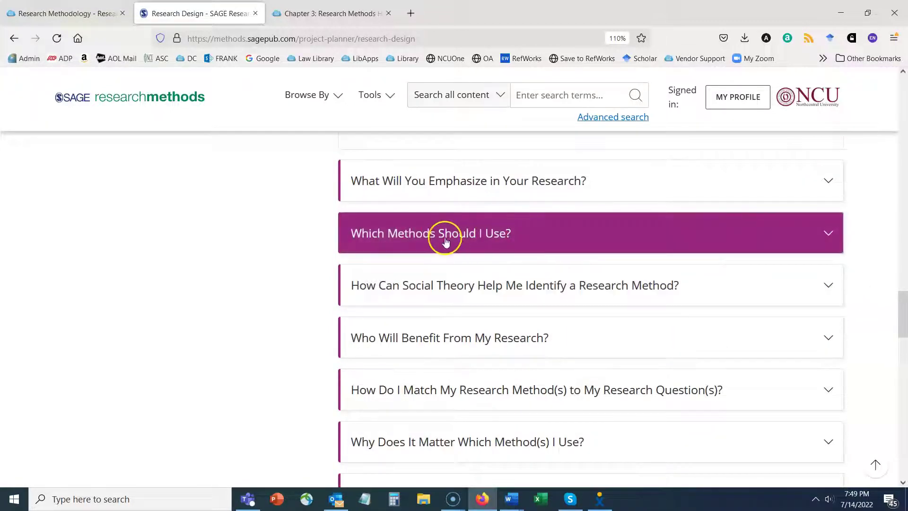
left_click(819, 235)
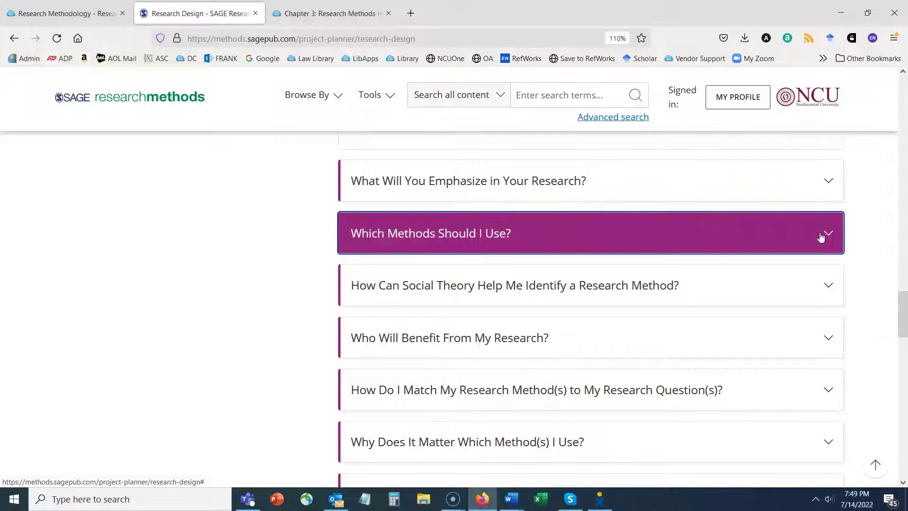
scroll(820, 241, "down", 10)
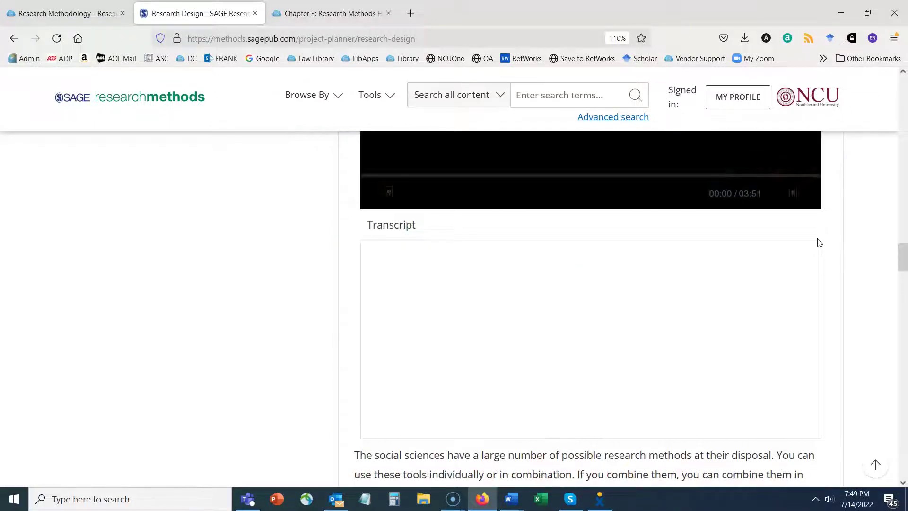
scroll(819, 242, "down", 15)
scroll(820, 243, "down", 15)
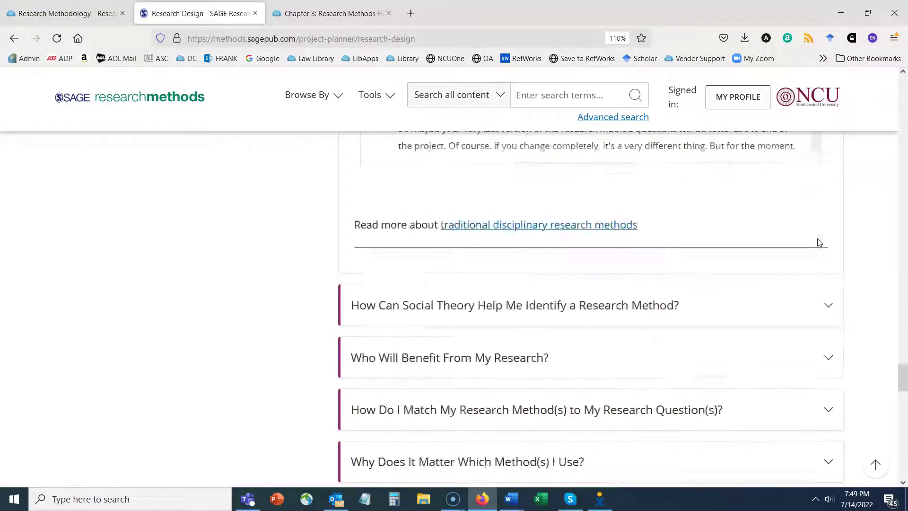
Step: Expand the "Checklist: Questions to Ask When Deciding On a Method" section and view its questions
scroll(820, 243, "down", 5)
scroll(817, 243, "up", 3)
scroll(817, 243, "down", 3)
left_click(827, 235)
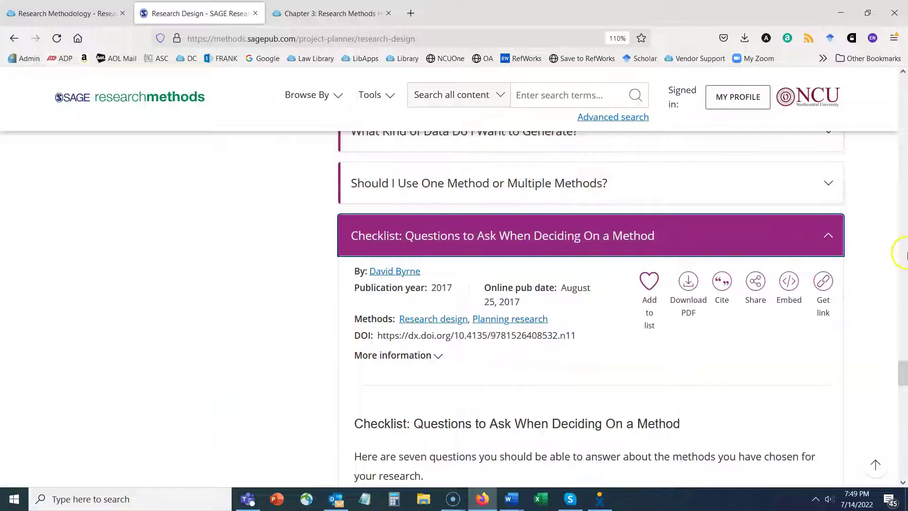
mouse_move(903, 377)
left_mouse_down()
mouse_move(904, 414)
mouse_move(904, 369)
mouse_move(903, 382)
left_mouse_up()
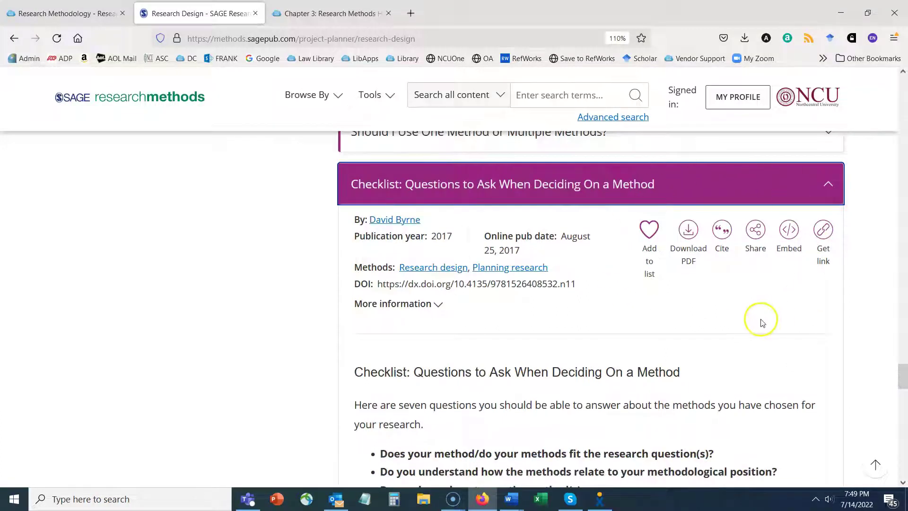
scroll(757, 312, "up", 4)
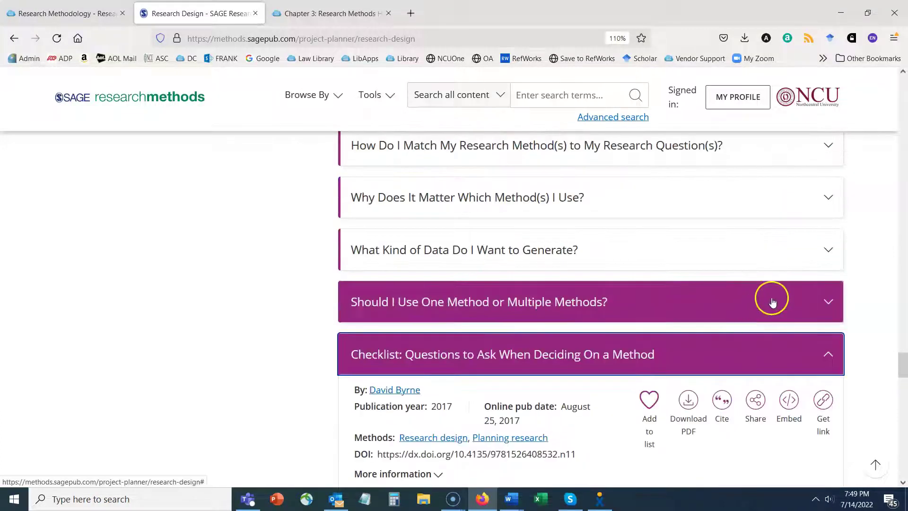
Step: Expand the "What Kind of Data Do I Want to Generate?" section and look through its content
left_click(812, 256)
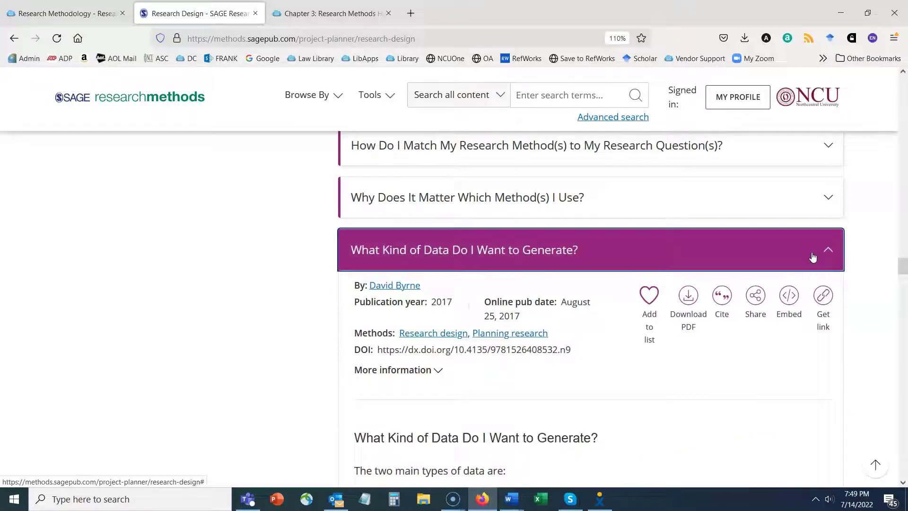
scroll(814, 258, "down", 4)
scroll(814, 257, "up", 4)
Step: View the section's citation and export options, highlight the APA reference, and close the citation box
left_click(725, 303)
scroll(757, 320, "down", 3)
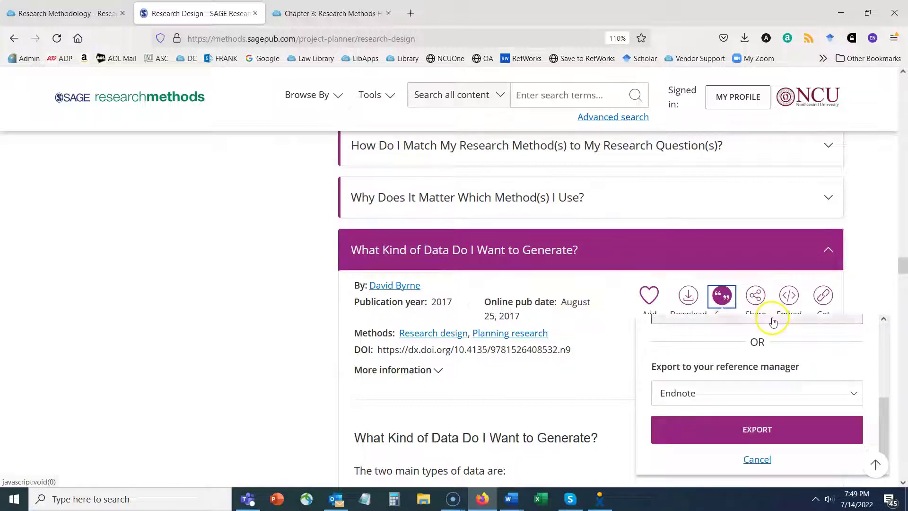
scroll(771, 320, "up", 3)
left_click_drag(807, 420, 641, 398)
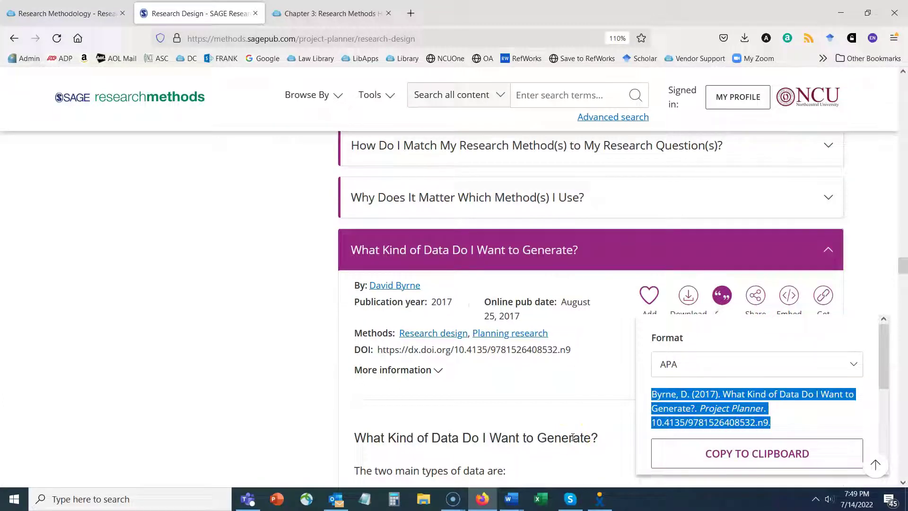
left_click(314, 379)
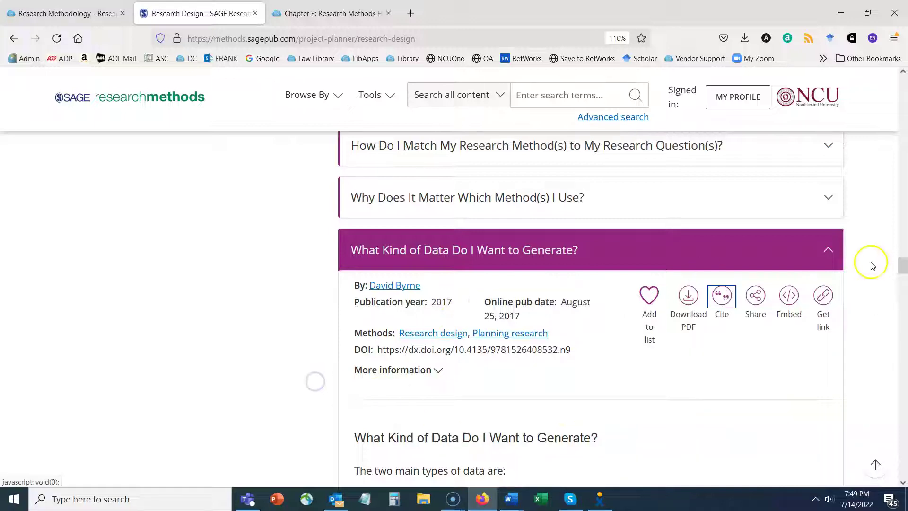
Step: Return to the start of the Project Planner page and open the Methods Map tool
left_click_drag(904, 263, 901, 66)
scroll(41, 304, "down", 3)
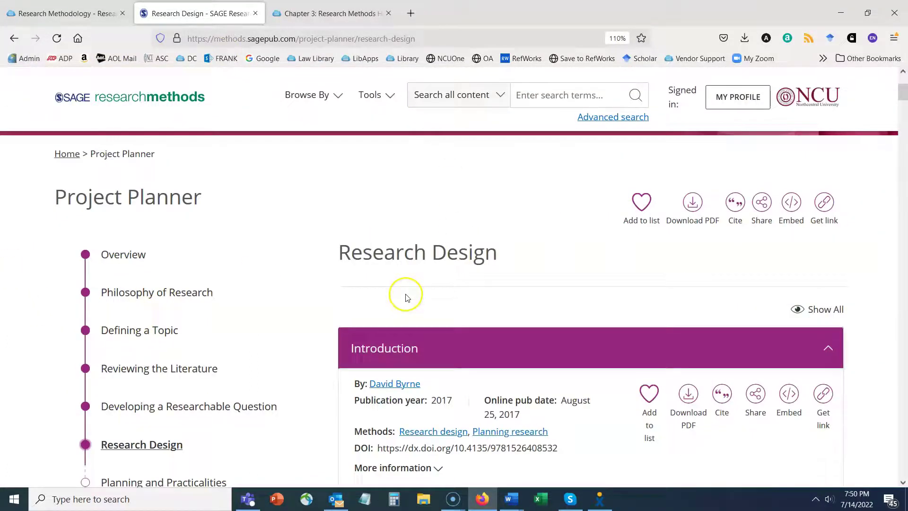
scroll(406, 295, "up", 3)
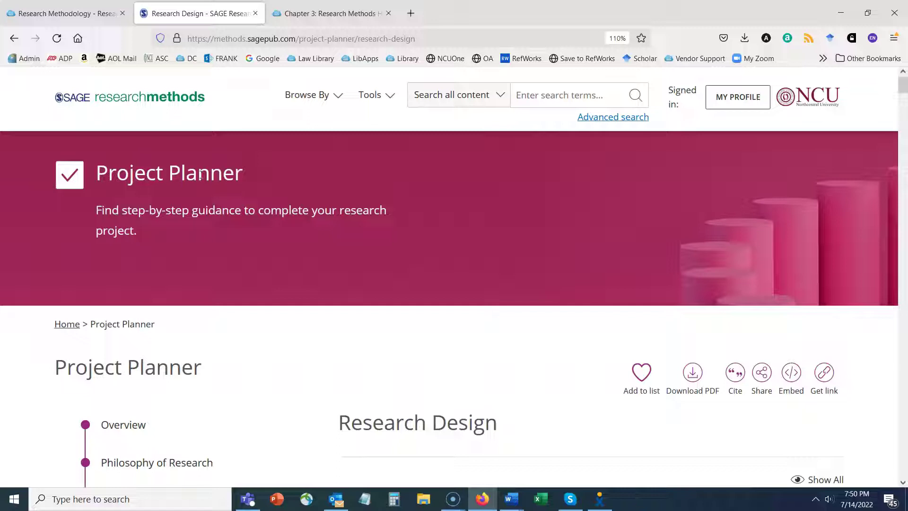
left_click(390, 96)
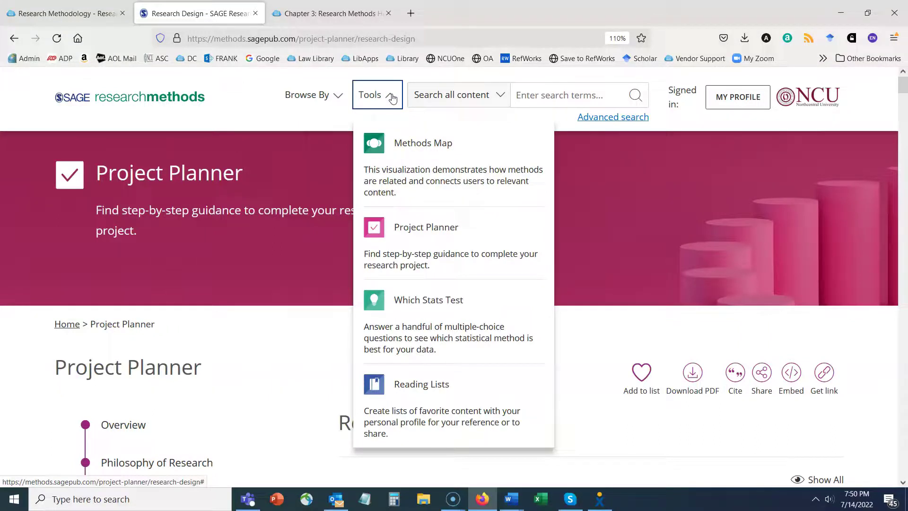
left_click(438, 148)
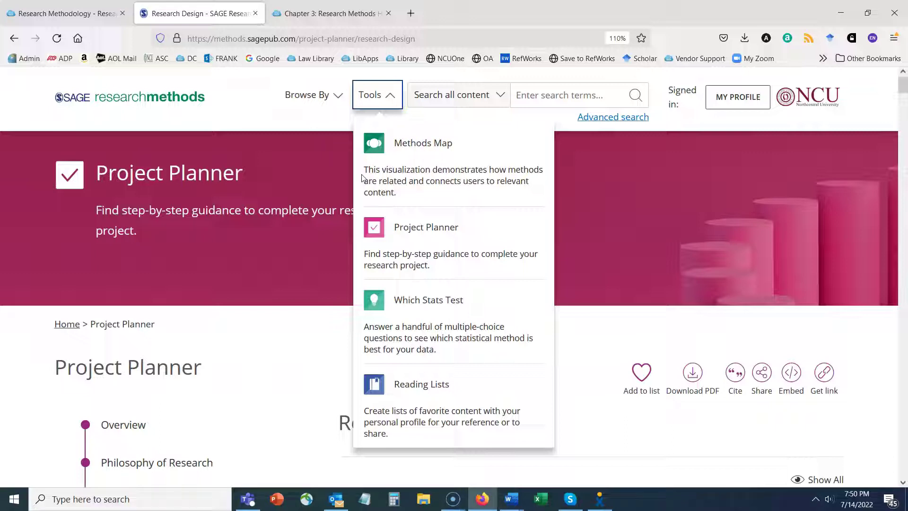
left_click(418, 146)
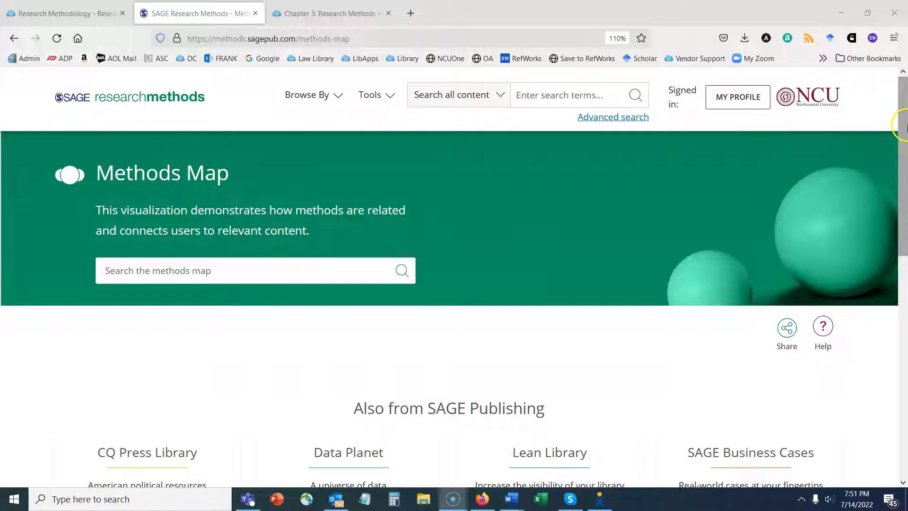
Step: View the list of methods offered by the Methods Map search field
left_click(112, 274)
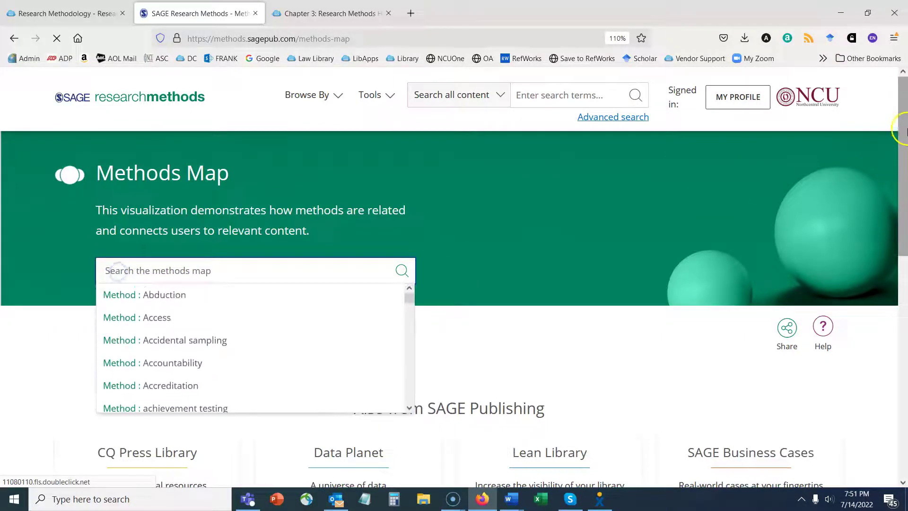
scroll(541, 221, "down", 1)
left_click(542, 221)
mouse_move(899, 166)
left_mouse_down()
mouse_move(900, 374)
mouse_move(900, 190)
left_mouse_up()
scroll(705, 168, "up", 2)
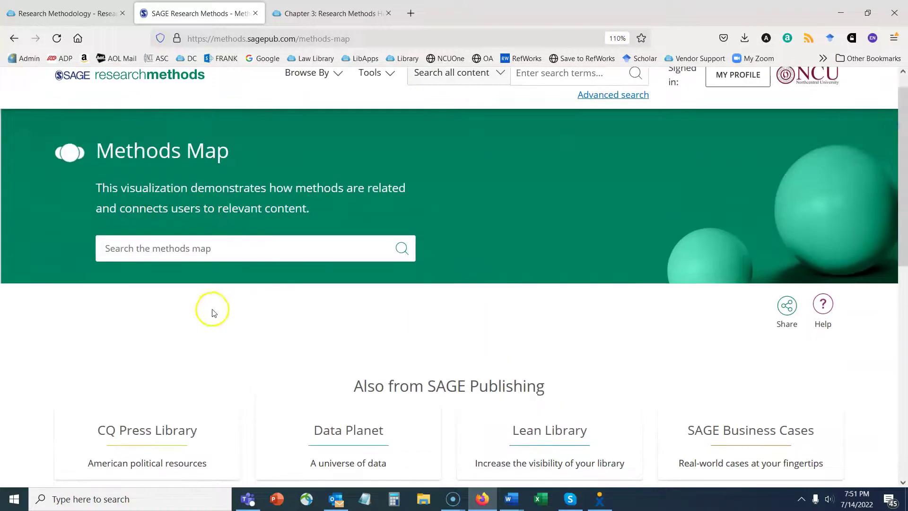
left_click(224, 249)
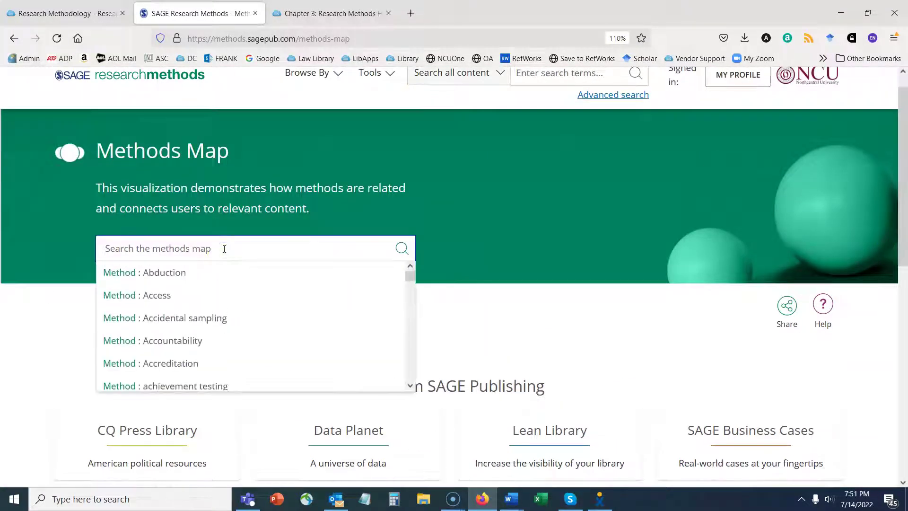
left_click(189, 245)
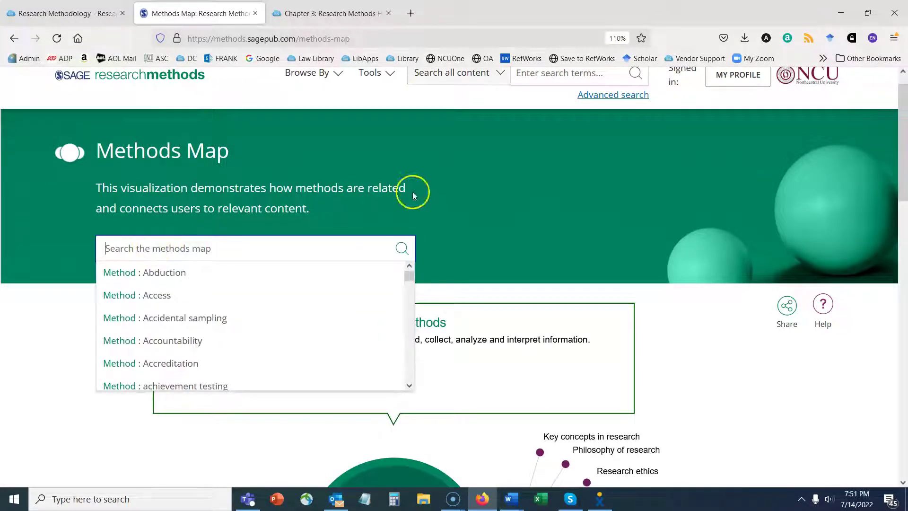
Step: Open the narrower term "Research design" from the Research Methods map
scroll(587, 180, "down", 4)
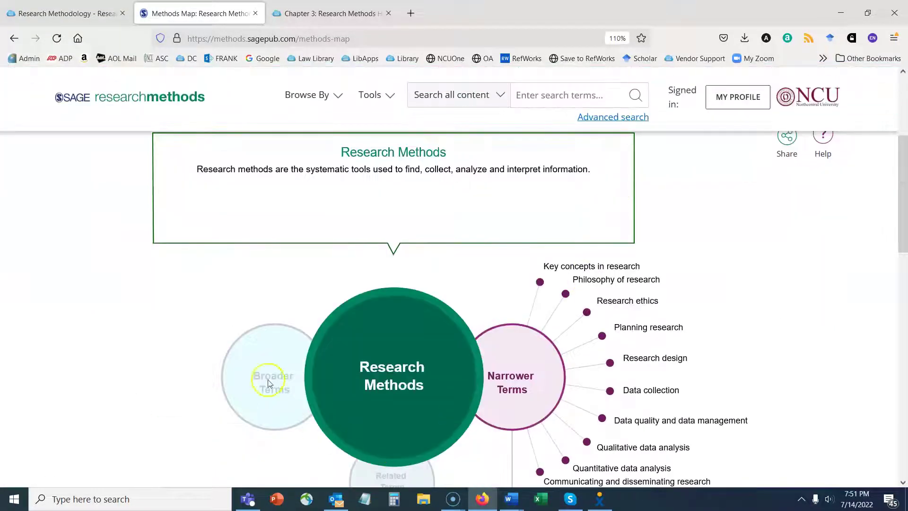
mouse_move(901, 209)
left_mouse_down()
mouse_move(903, 237)
mouse_move(902, 217)
mouse_move(902, 226)
left_mouse_up()
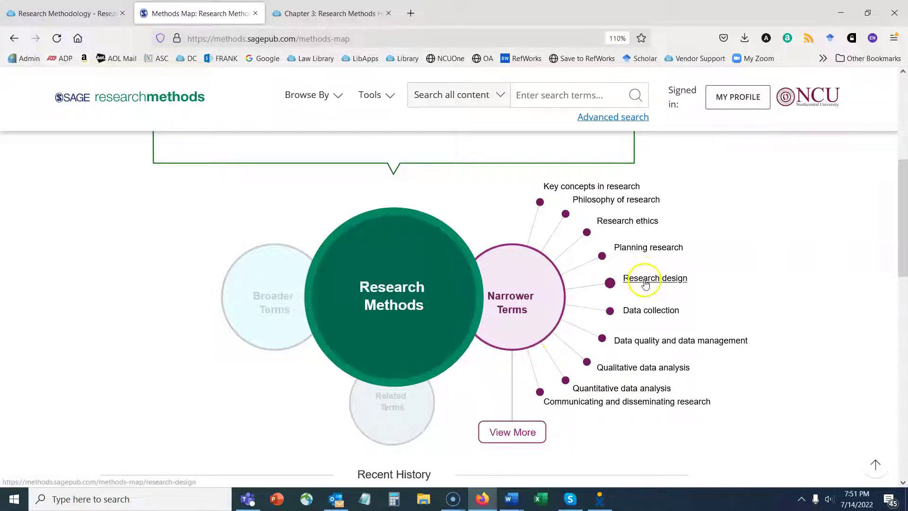
left_click(676, 281)
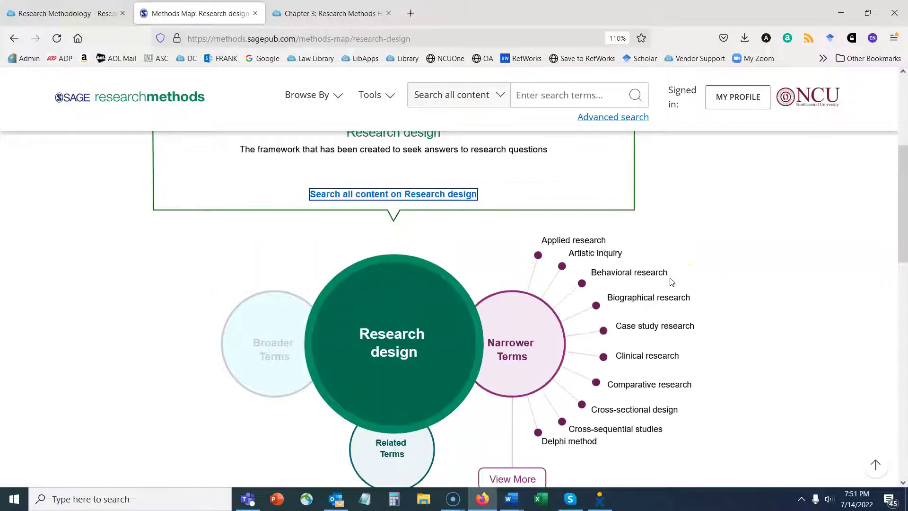
Step: Show all narrower terms of Research design in the map and open "Experimental design"
scroll(901, 222, "down", 2)
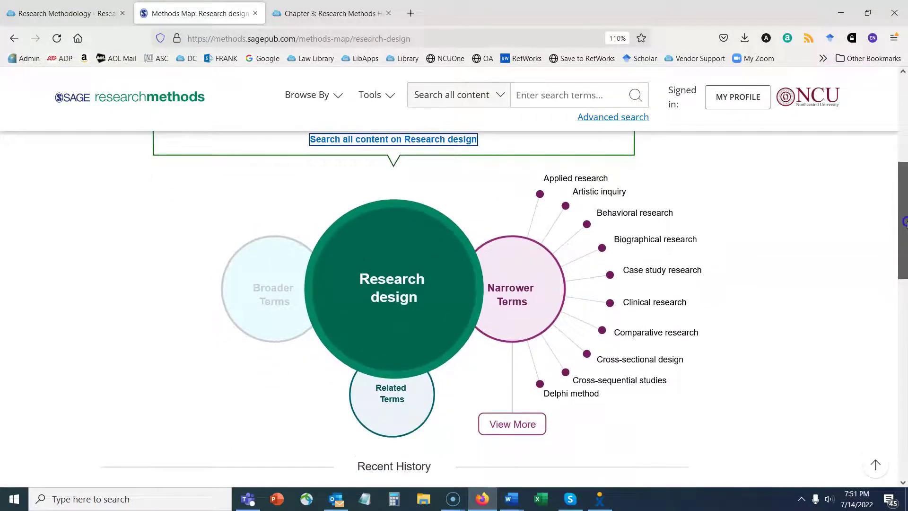
left_click(522, 424)
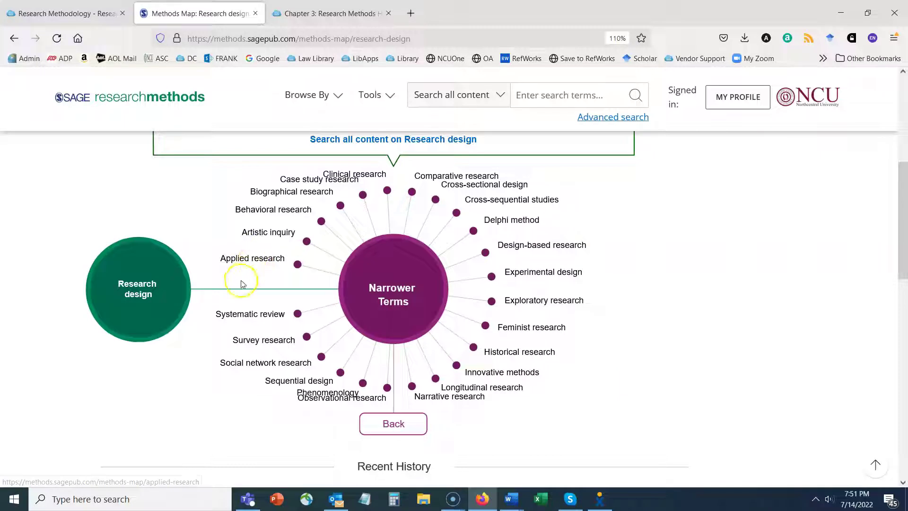
left_click(552, 276)
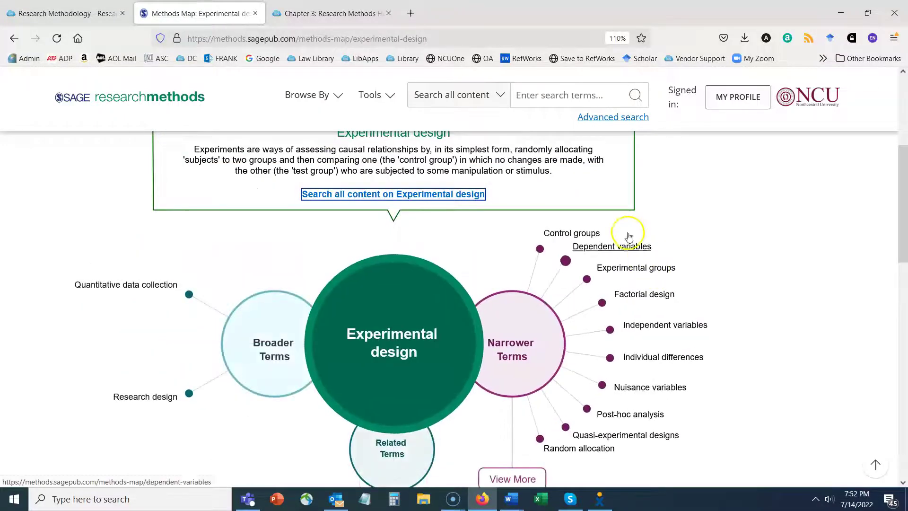
Step: Open the narrower term "Quasi-experimental designs" in the map and search all content on it
mouse_move(903, 170)
left_mouse_down()
mouse_move(904, 127)
mouse_move(904, 190)
mouse_move(904, 176)
left_mouse_up()
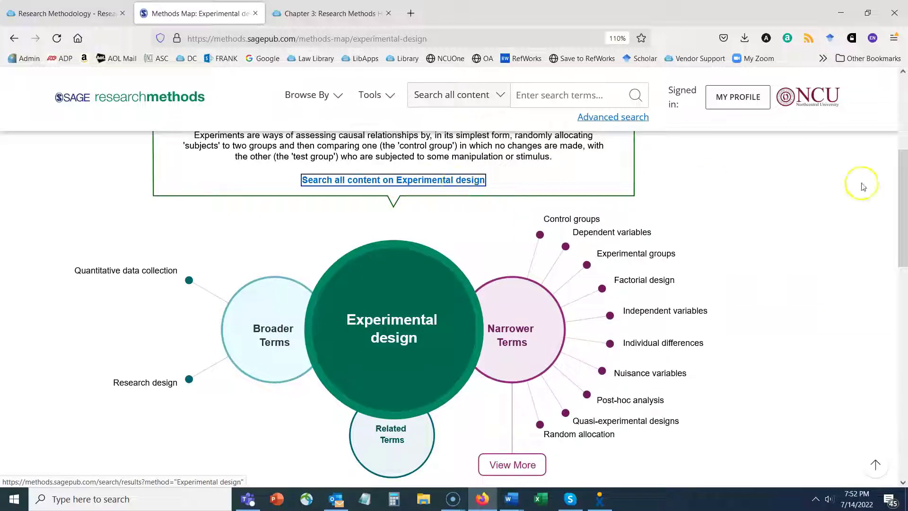
left_click_drag(903, 189, 903, 195)
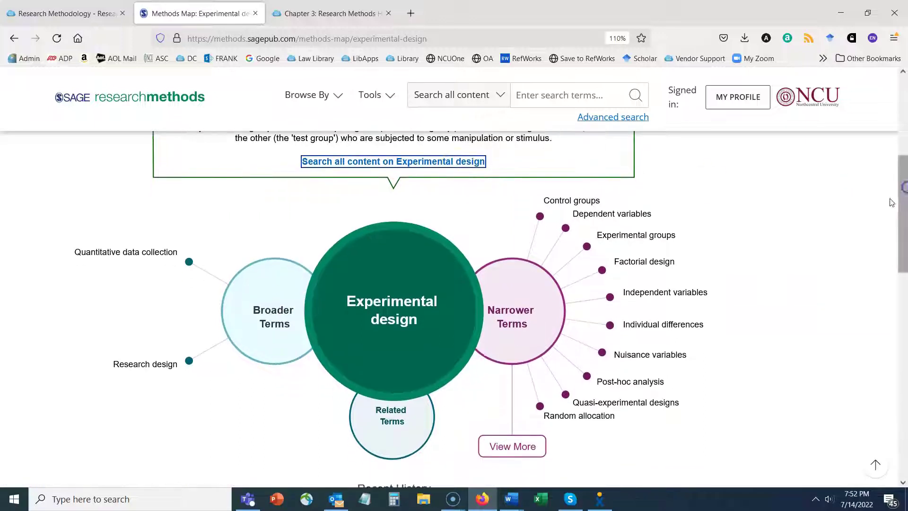
left_click(649, 407)
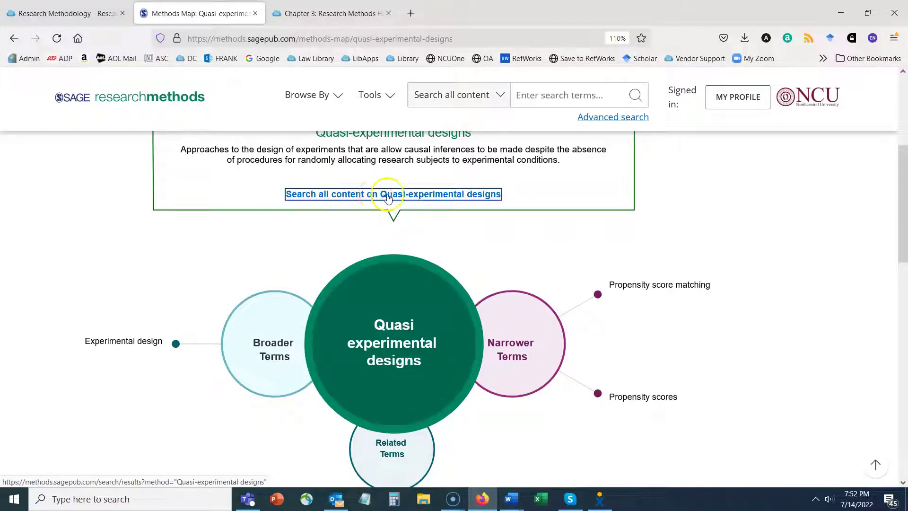
left_click(409, 193)
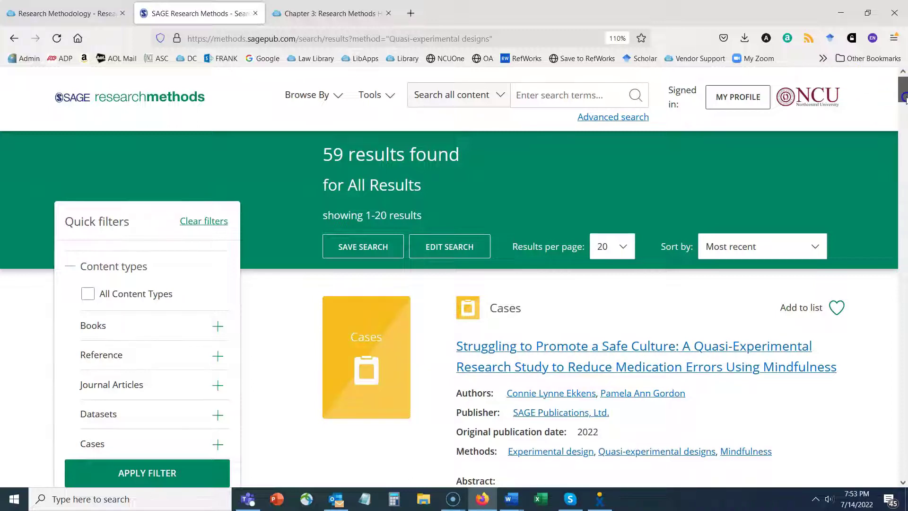
Step: Look through the quasi-experimental designs search results and the kinds of content they include
scroll(454, 277, "down", 1)
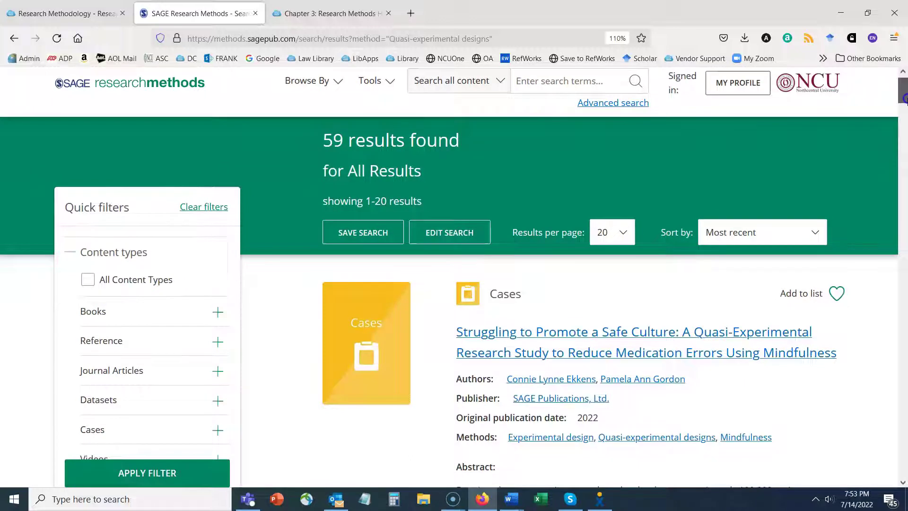
scroll(454, 276, "down", 2)
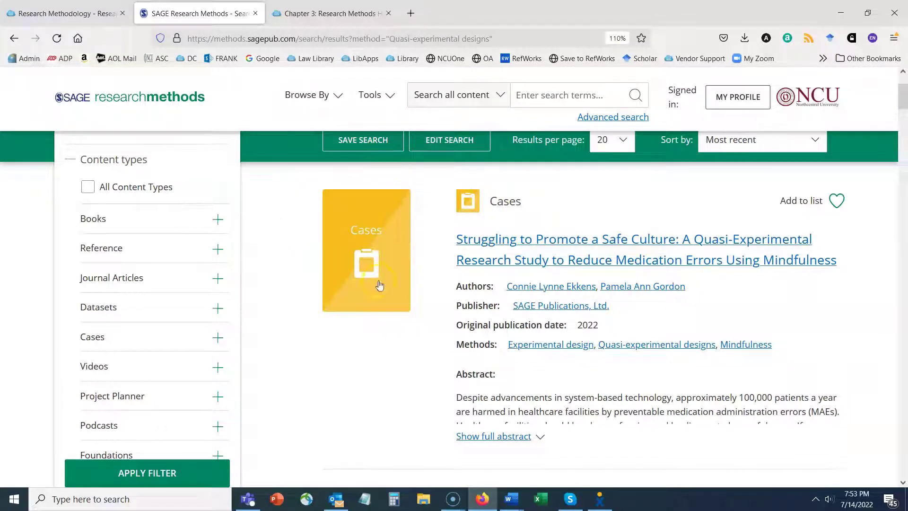
left_click_drag(903, 107, 904, 125)
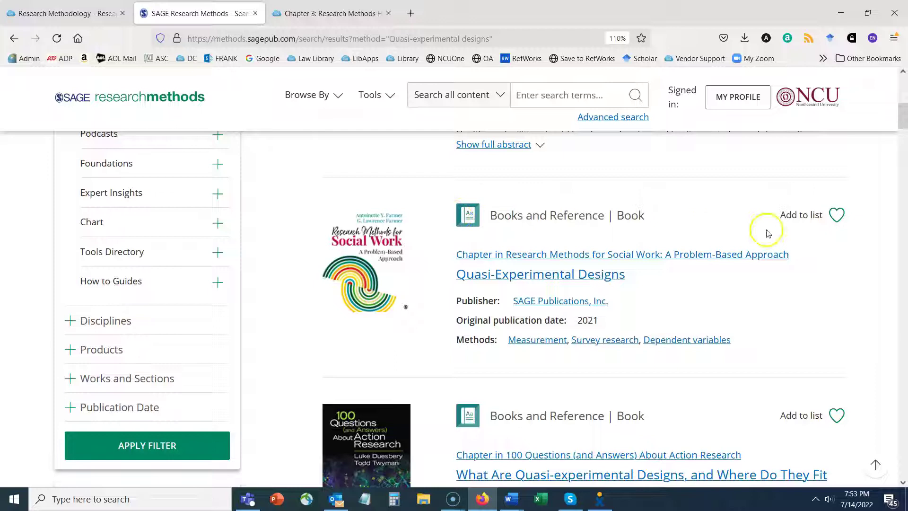
scroll(568, 307, "down", 7)
left_click_drag(906, 142, 904, 185)
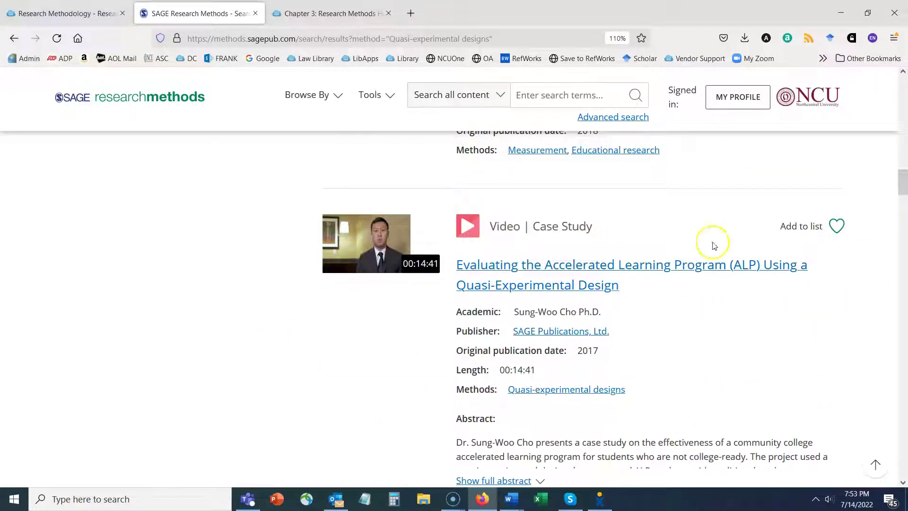
left_click_drag(903, 189, 892, 118)
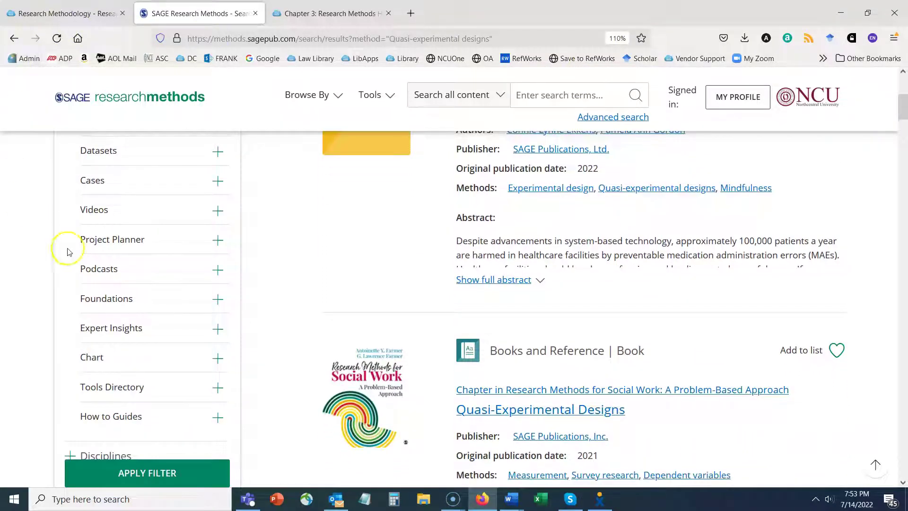
Step: Expand and collapse the Videos content type, and review the other content types in the quick filters
left_click(217, 210)
left_click(217, 210)
scroll(276, 250, "up", 3)
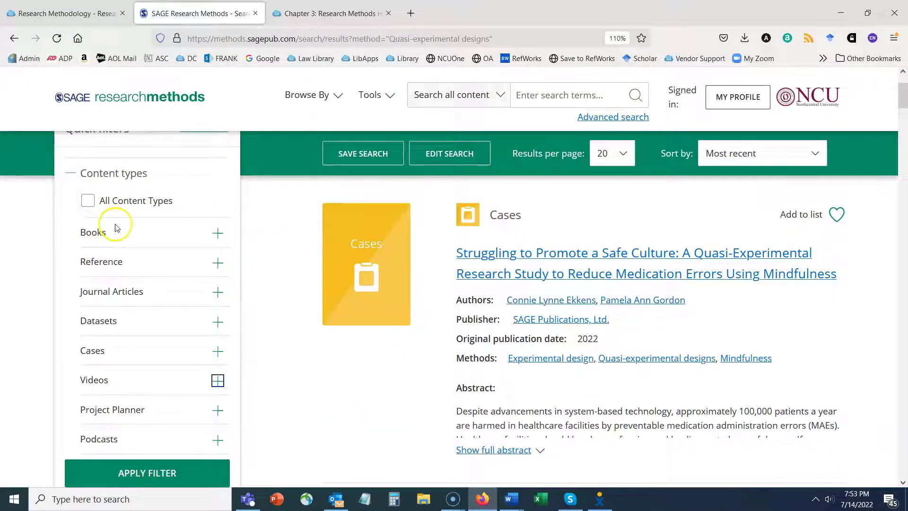
scroll(116, 227, "up", 1)
scroll(297, 248, "down", 2)
Step: Expand the Project Planner content type in the quick filters
scroll(297, 248, "down", 3)
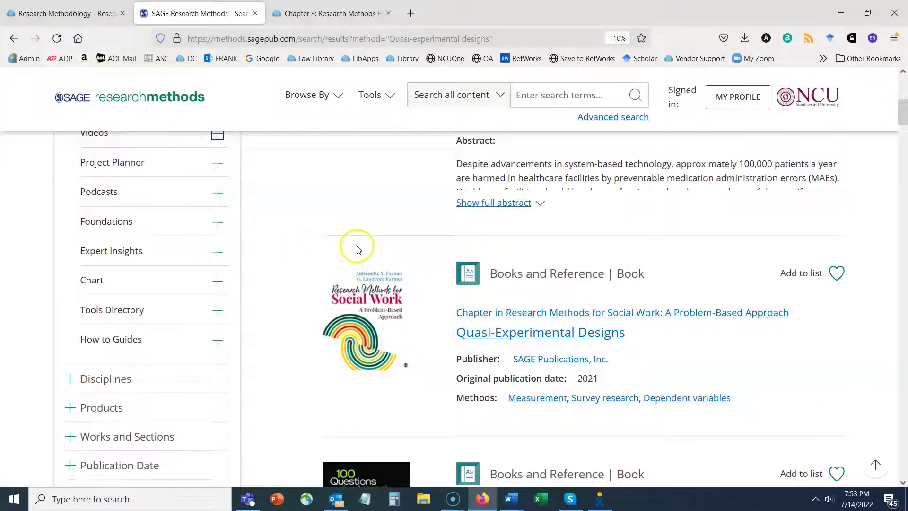
scroll(904, 115, "up", 2)
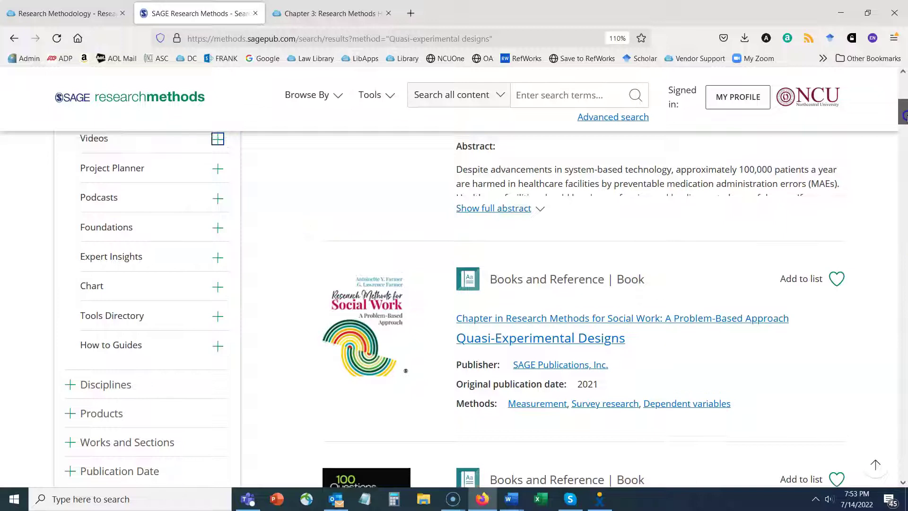
scroll(904, 114, "up", 1)
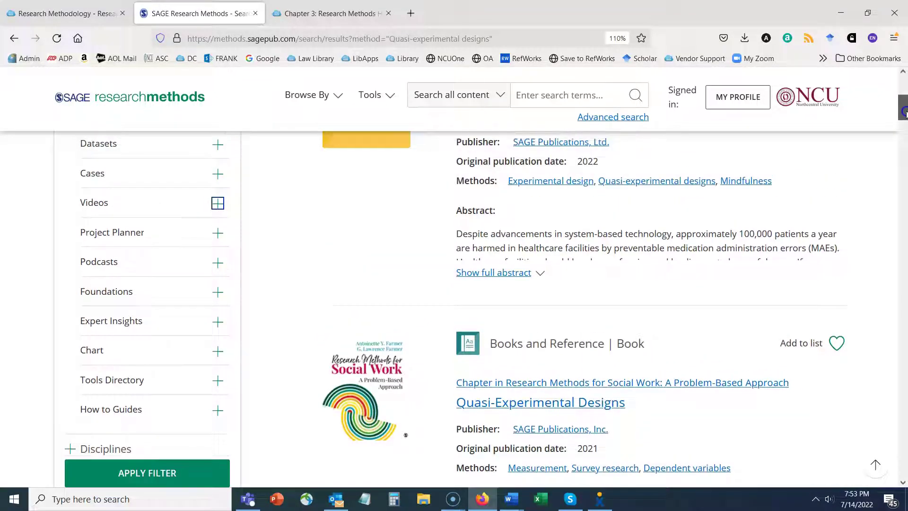
scroll(904, 112, "up", 1)
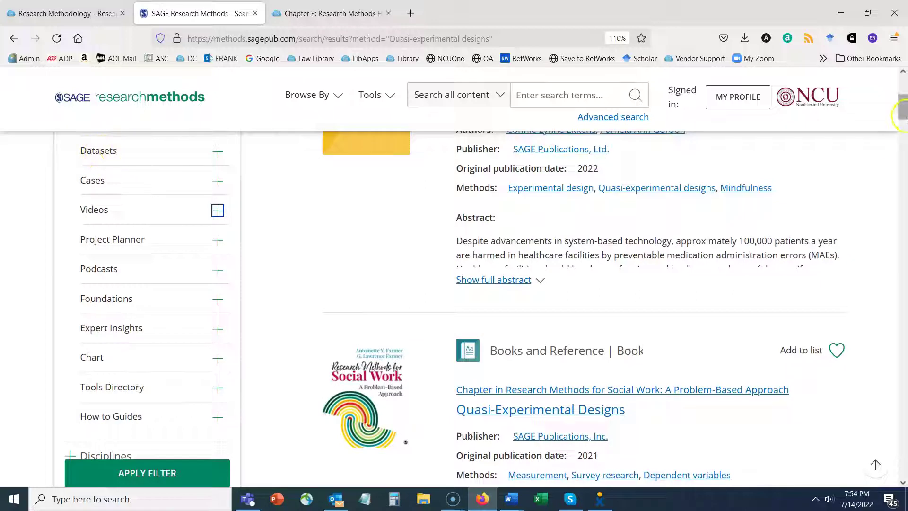
scroll(904, 114, "up", 3)
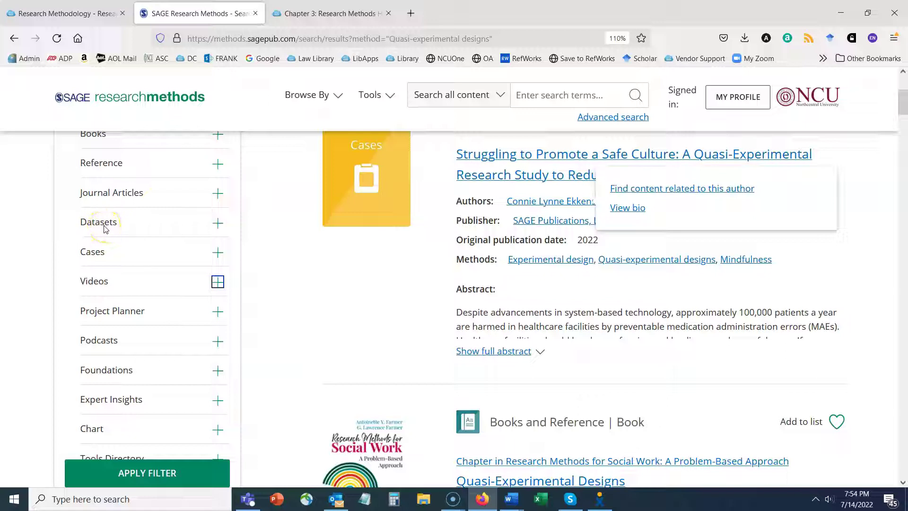
left_click(218, 312)
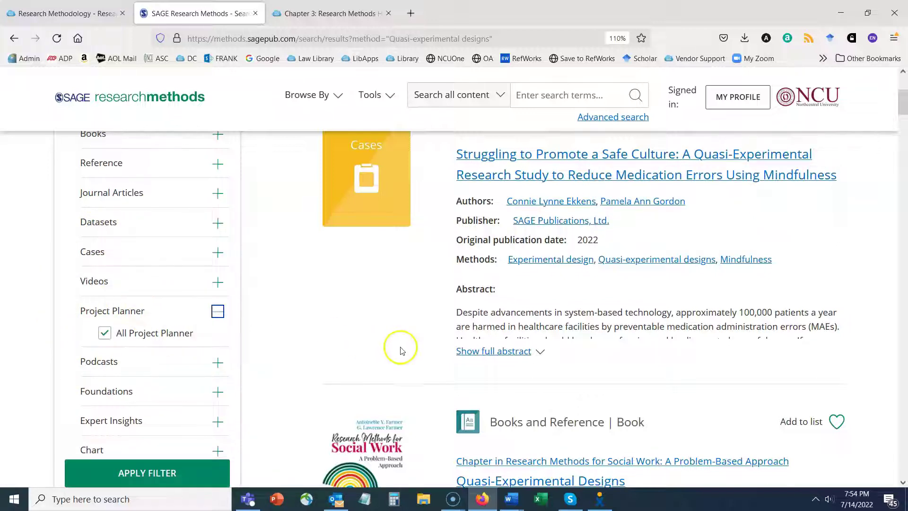
Step: Open the chapter "What Are Quasi-experimental Designs, and Where Do They Fit In?" from the search results
scroll(400, 351, "down", 3)
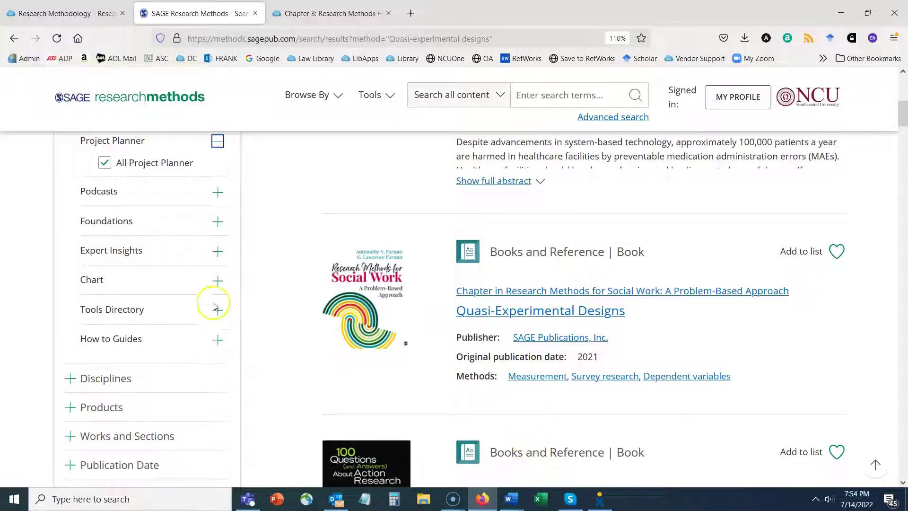
scroll(362, 352, "down", 3)
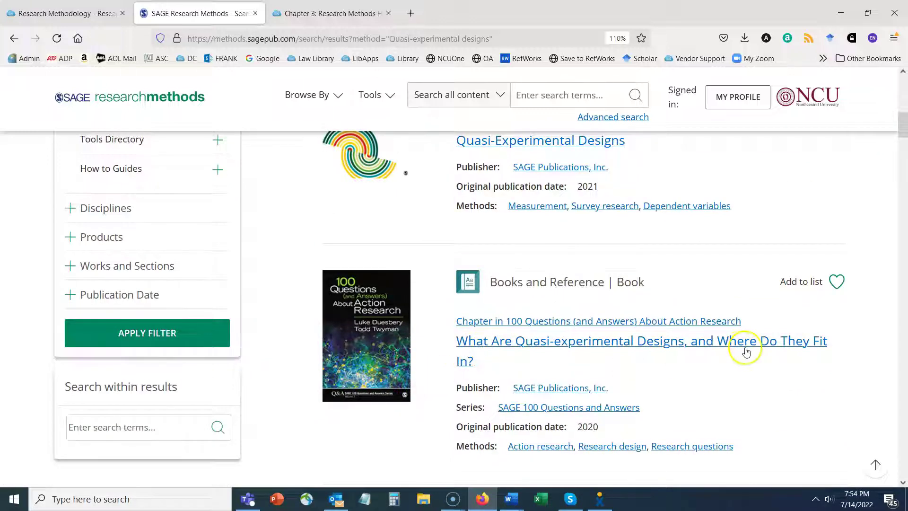
left_click(462, 339)
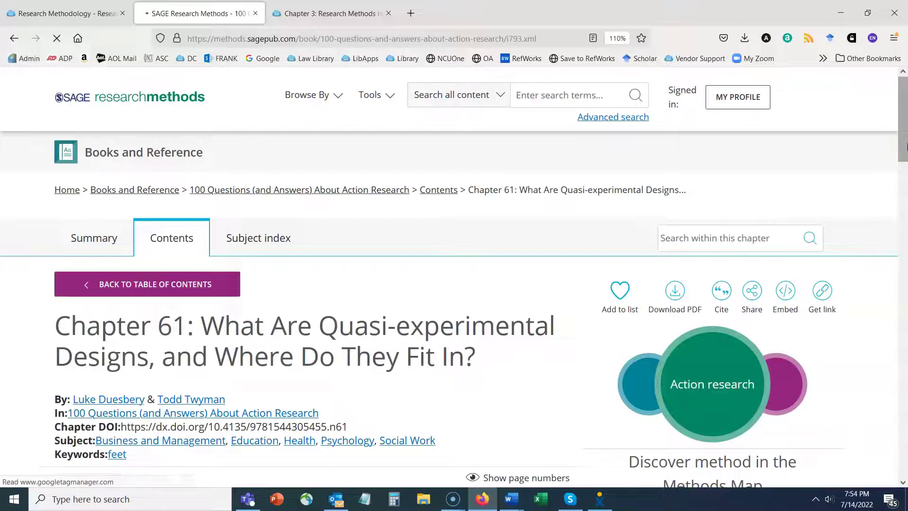
Step: Show the chapter's page numbers, read through the design types, and highlight the page marker above the heading
left_click_drag(903, 111, 880, 159)
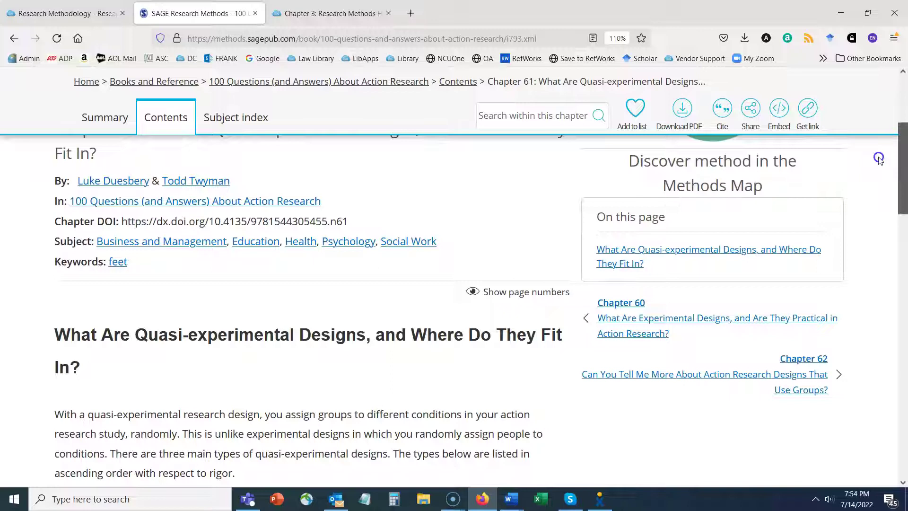
left_click_drag(878, 160, 877, 174)
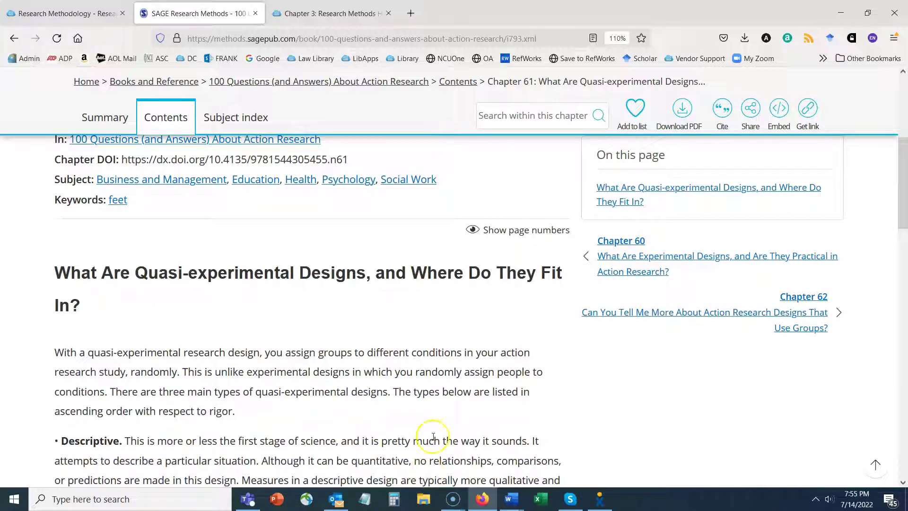
left_click(522, 232)
scroll(598, 302, "down", 3)
scroll(598, 305, "down", 6)
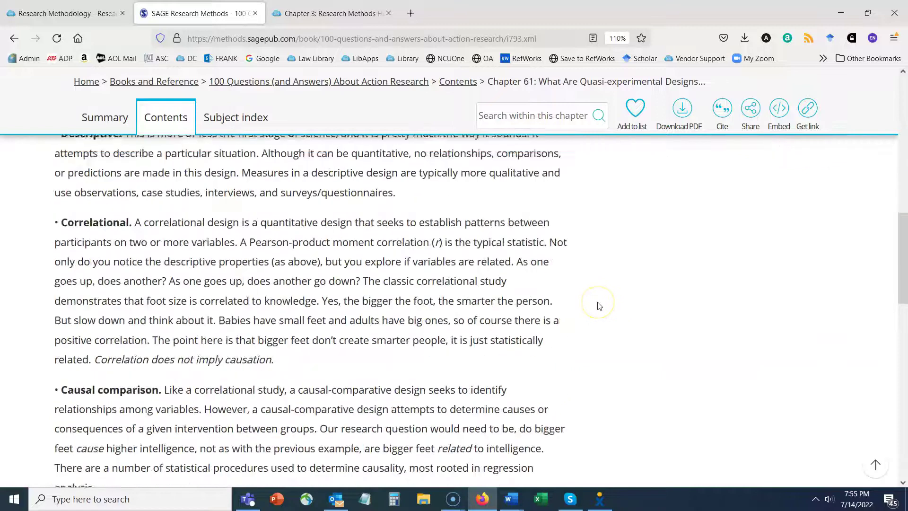
scroll(598, 305, "up", 9)
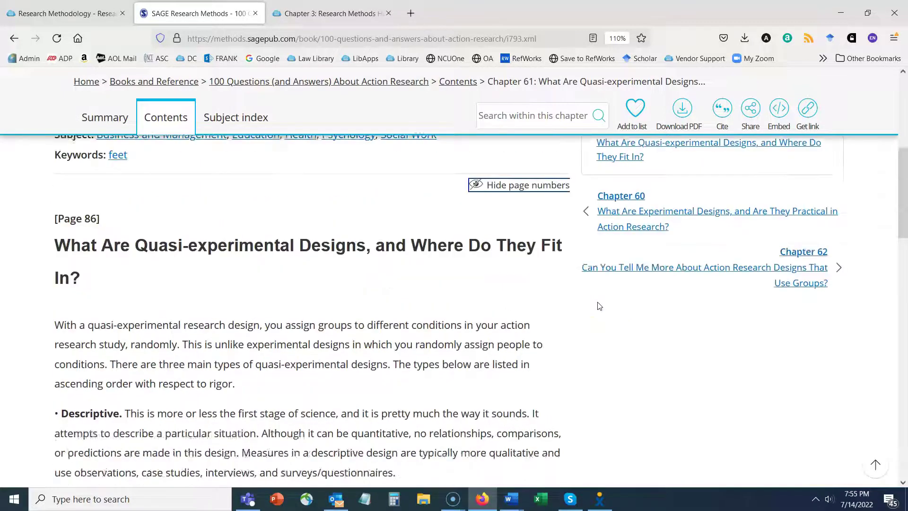
left_click_drag(136, 269, 44, 264)
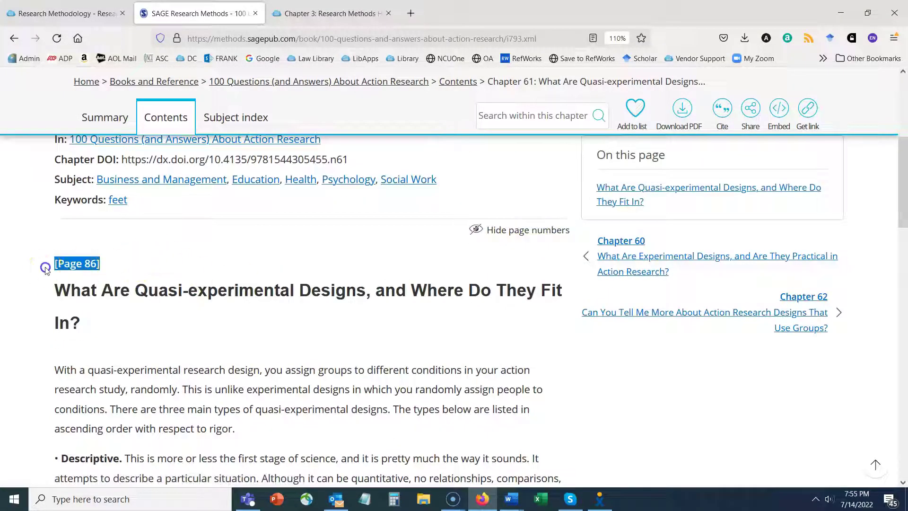
Step: Return to the start of the chapter page and open the Reading Lists tool
left_click_drag(903, 243, 903, 156)
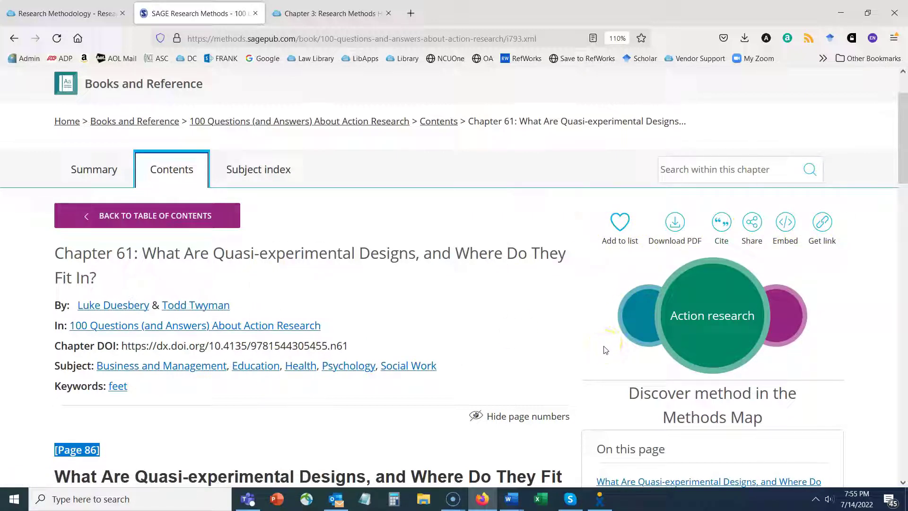
scroll(604, 350, "down", 5)
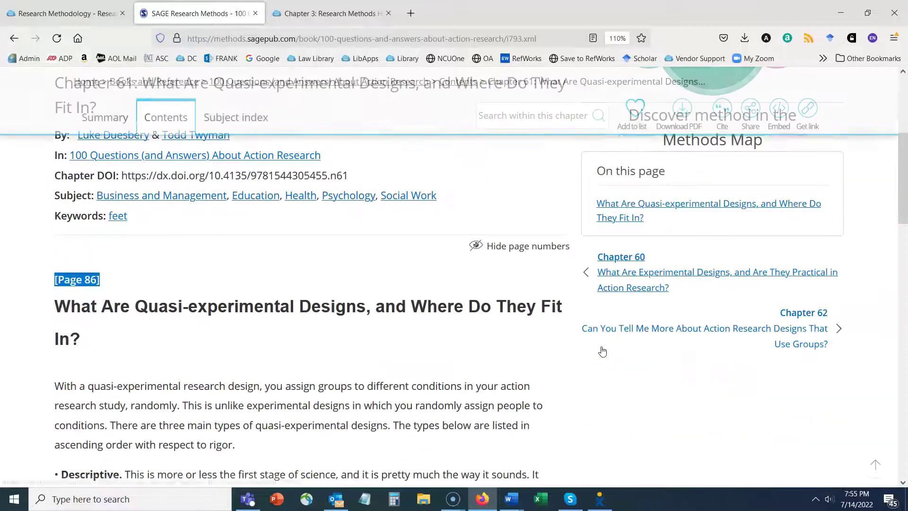
scroll(601, 349, "up", 10)
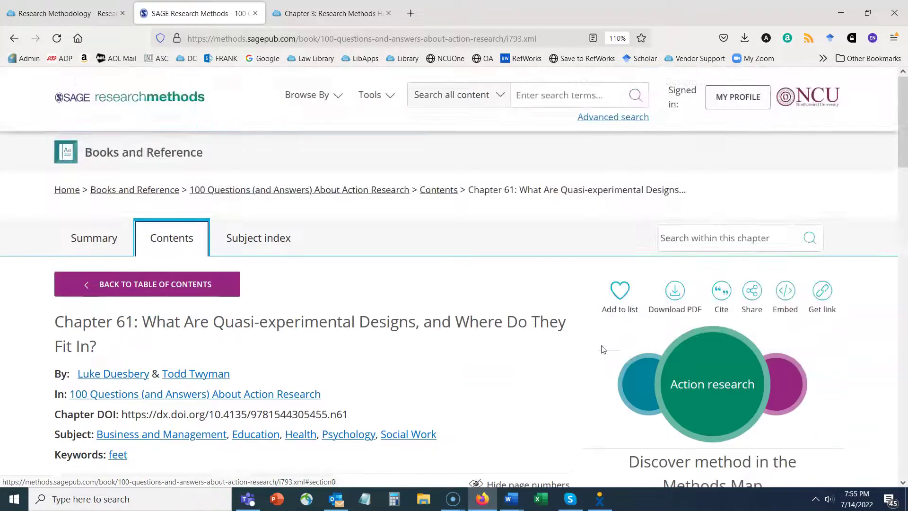
left_click(388, 96)
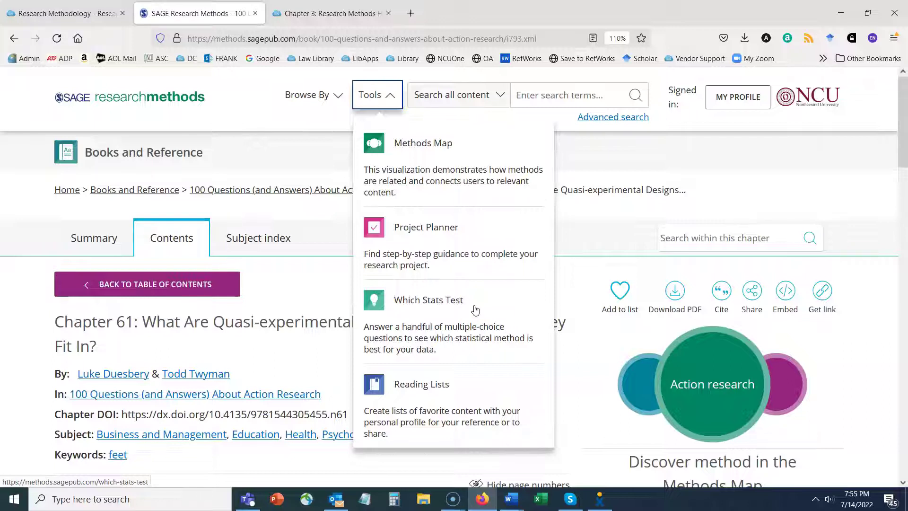
left_click(440, 386)
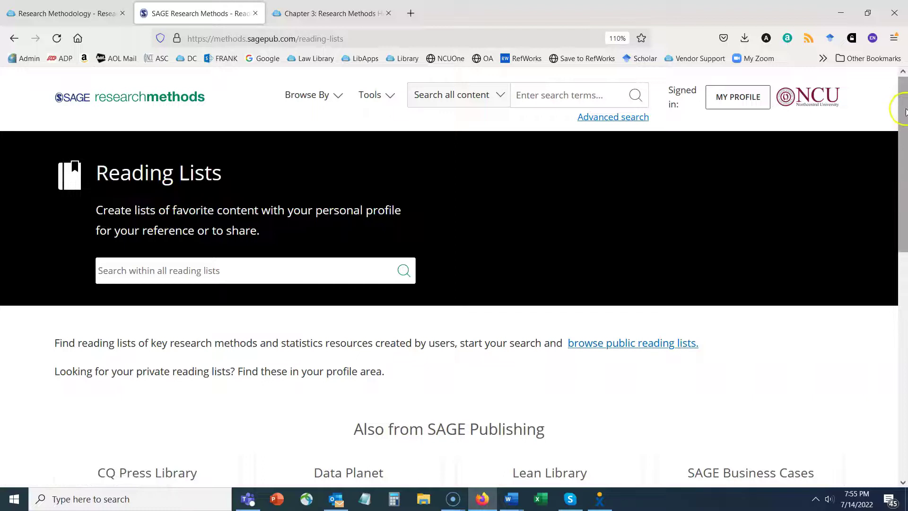
Step: Search within all reading lists for "qualitative"
mouse_move(904, 109)
left_mouse_down()
mouse_move(904, 262)
mouse_move(903, 123)
mouse_move(894, 110)
left_mouse_up()
left_click(156, 254)
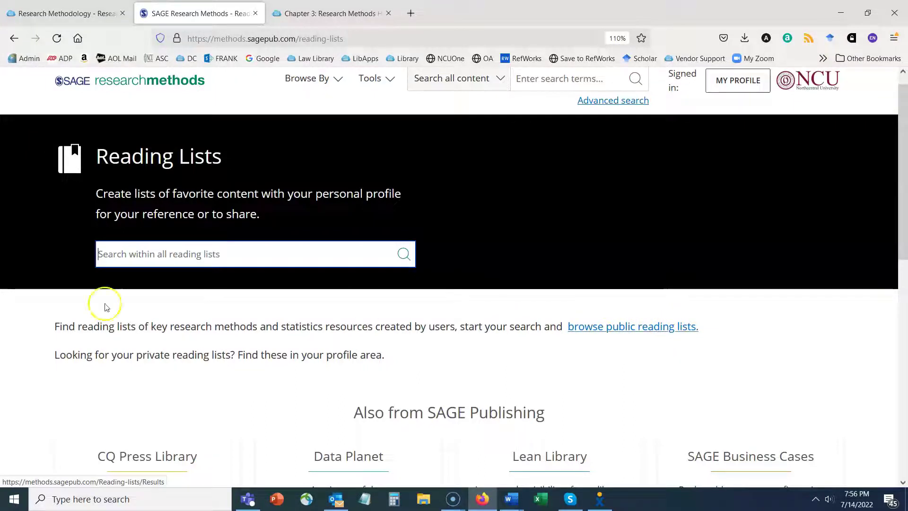
scroll(903, 194, "up", 1)
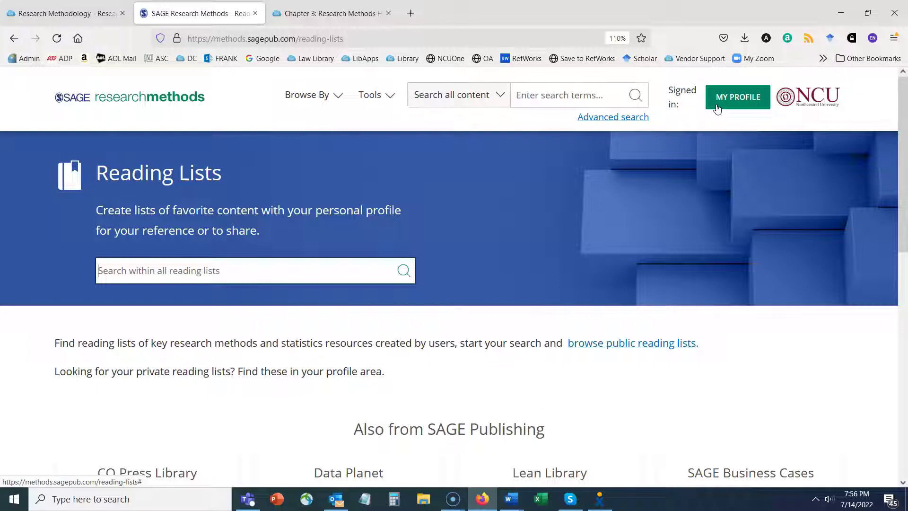
left_click(722, 105)
left_click(135, 277)
type("qualitat")
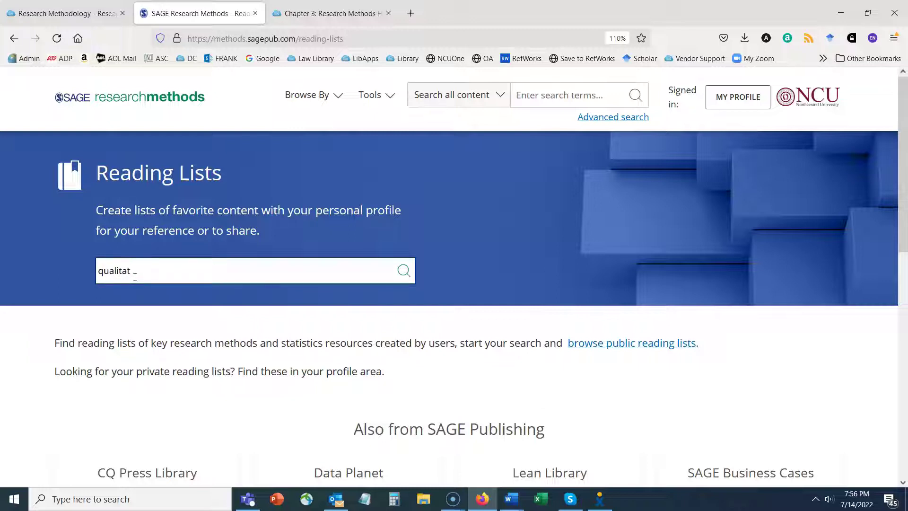
key("Return")
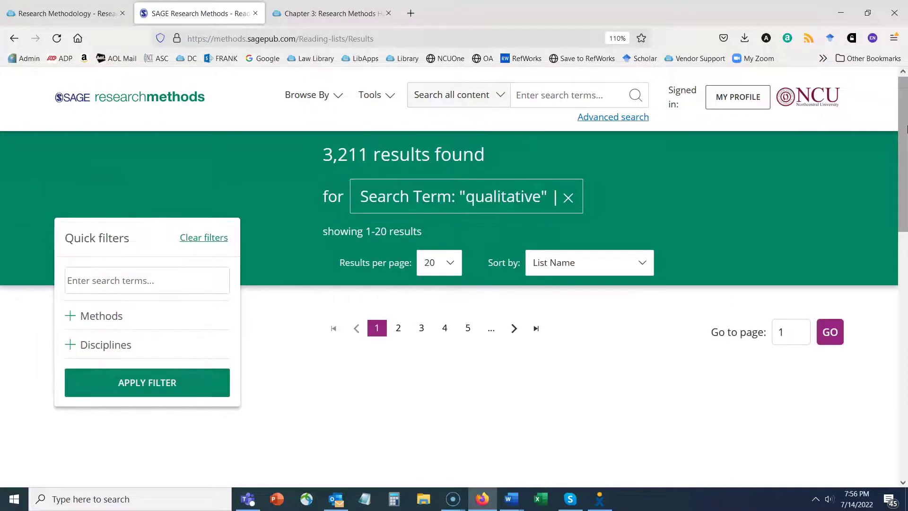
Step: Filter the reading list results to the Education discipline only, with all other disciplines cleared
scroll(906, 129, "down", 3)
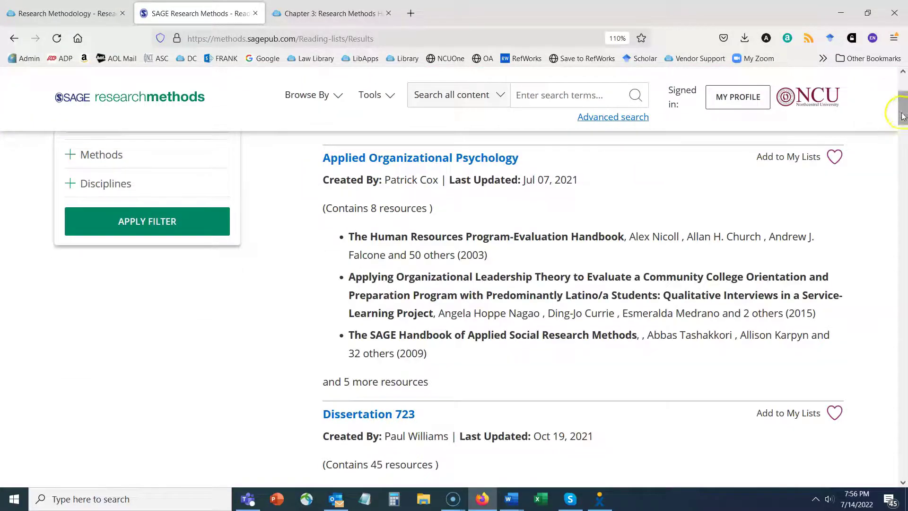
scroll(901, 90, "up", 3)
left_click_drag(902, 89, 902, 97)
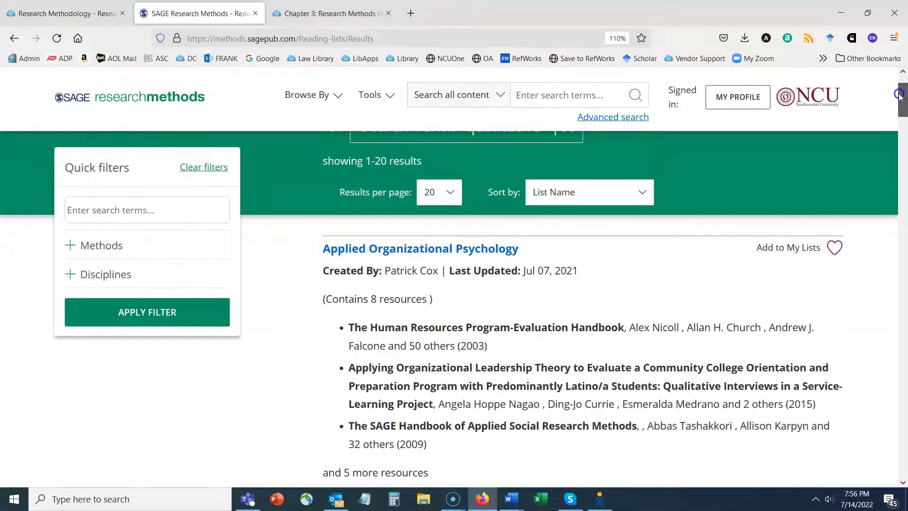
left_click(70, 275)
left_click(86, 295)
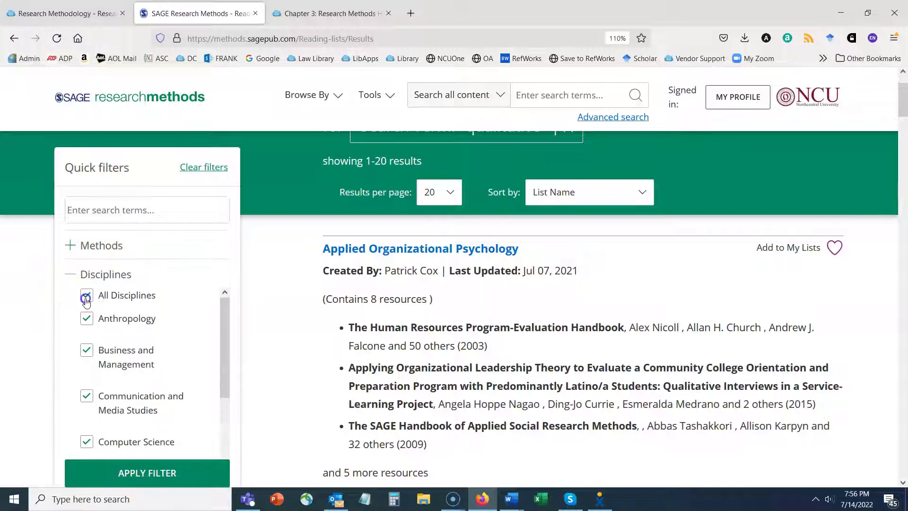
left_click_drag(225, 324, 230, 409)
left_click(86, 389)
left_click(151, 473)
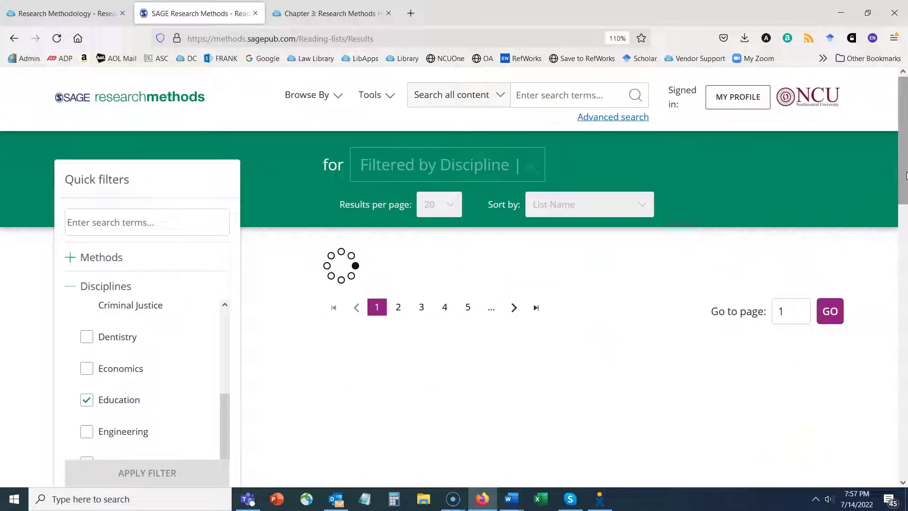
Step: Look through the first page of reading lists filtered by Education, highlighting the title "SOC 433"
scroll(904, 152, "down", 3)
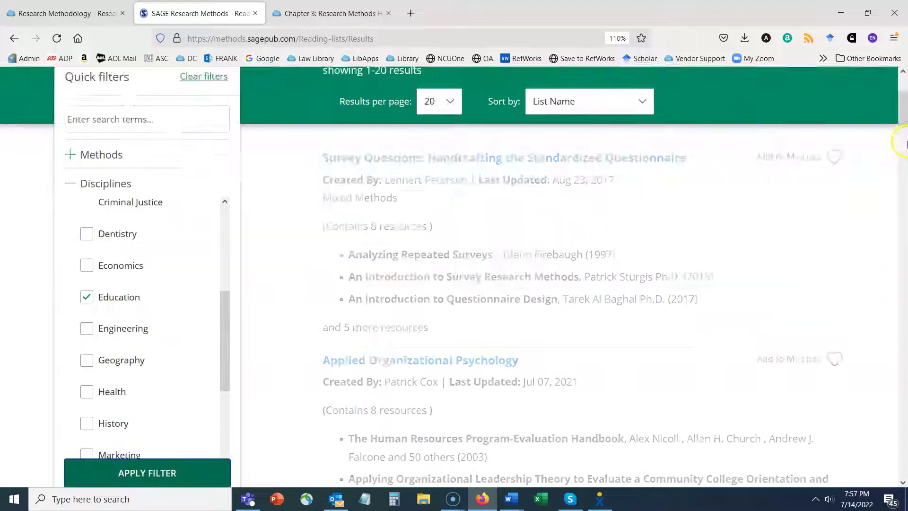
left_click_drag(904, 113, 900, 229)
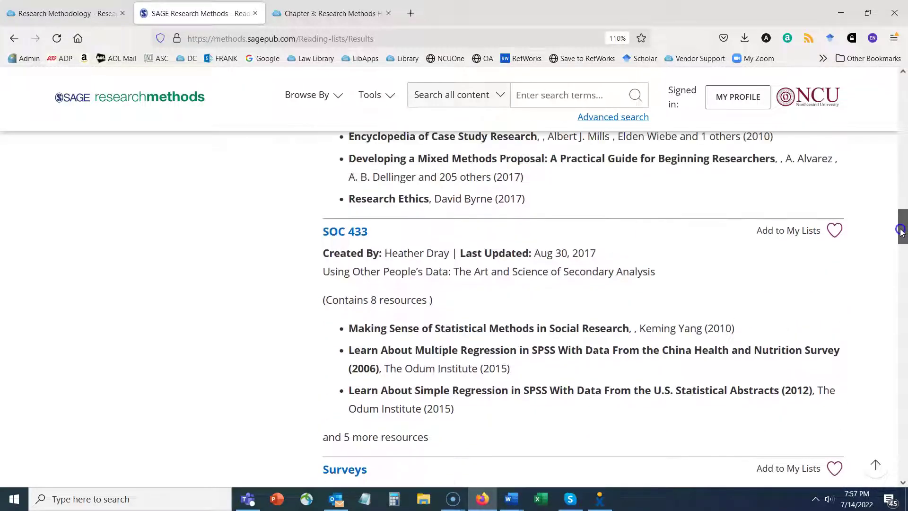
left_click_drag(316, 231, 371, 231)
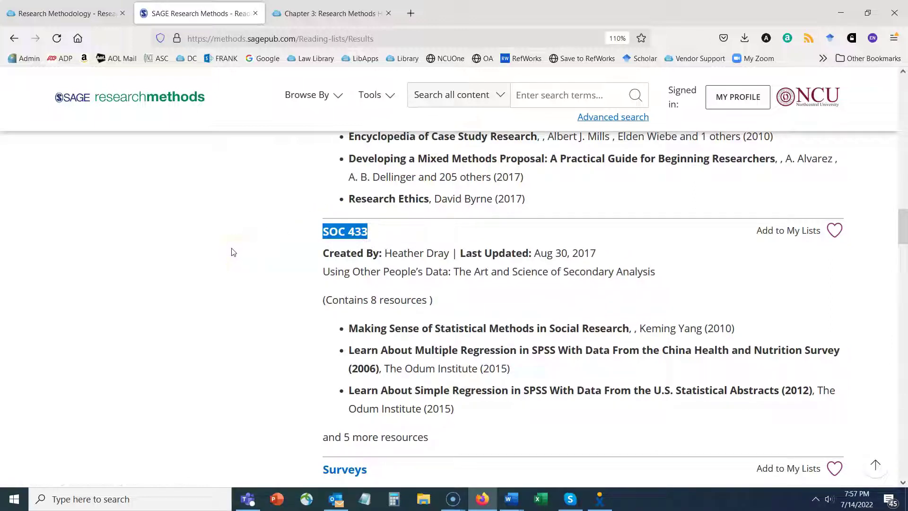
scroll(202, 337, "down", 3)
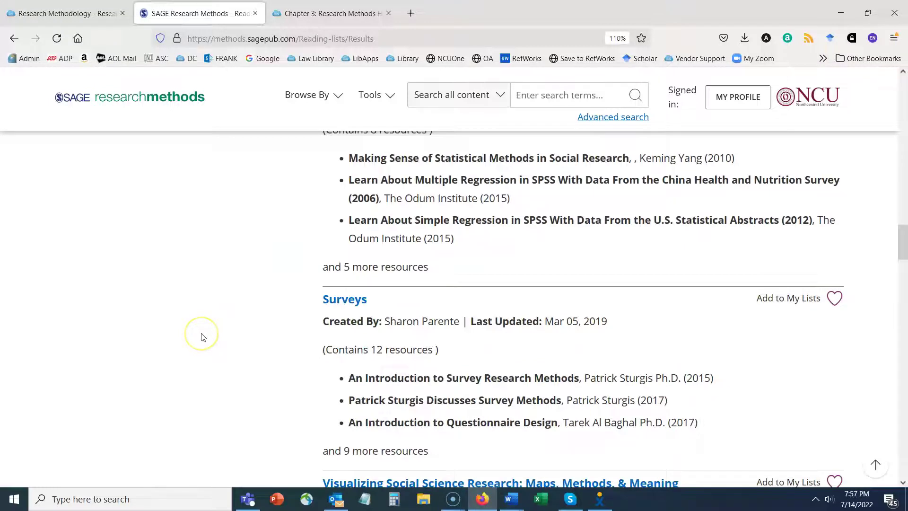
scroll(202, 336, "down", 8)
scroll(202, 337, "down", 7)
scroll(203, 336, "down", 6)
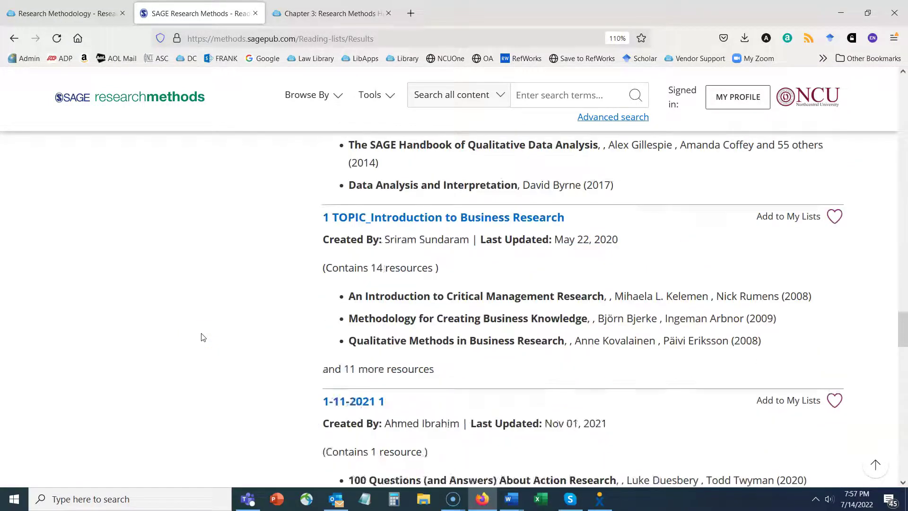
scroll(203, 337, "down", 6)
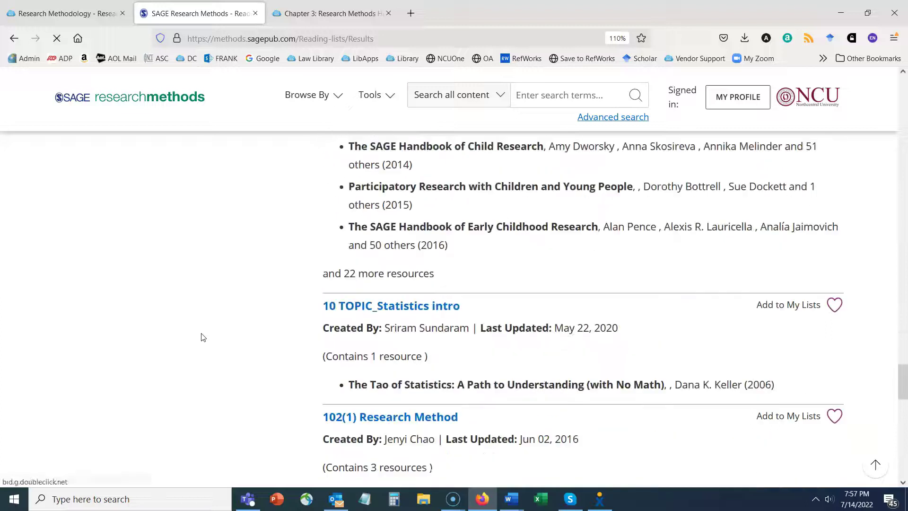
scroll(202, 336, "down", 6)
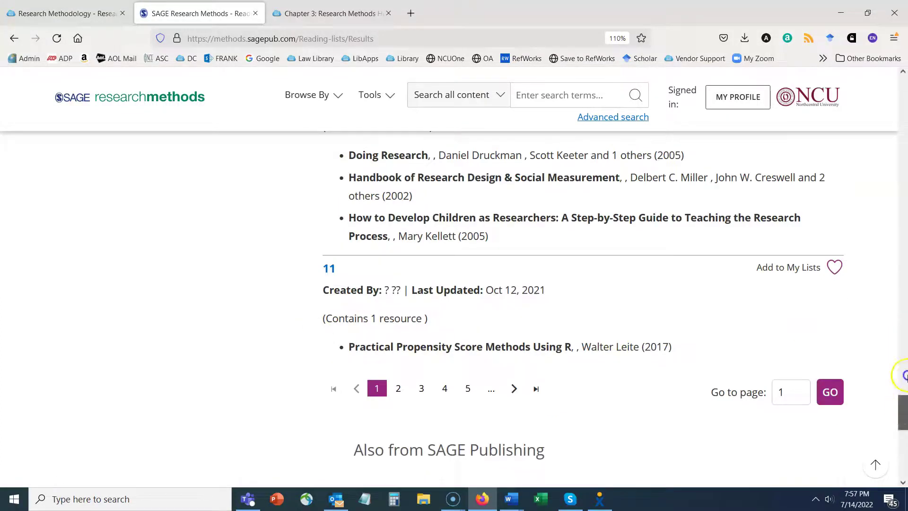
Step: Browse the site's content by the Social Work discipline
key("Home")
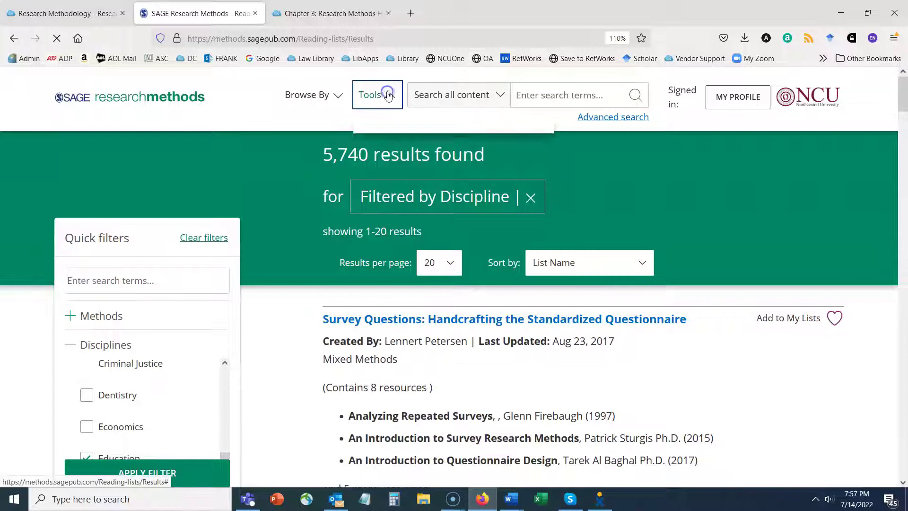
left_click(373, 100)
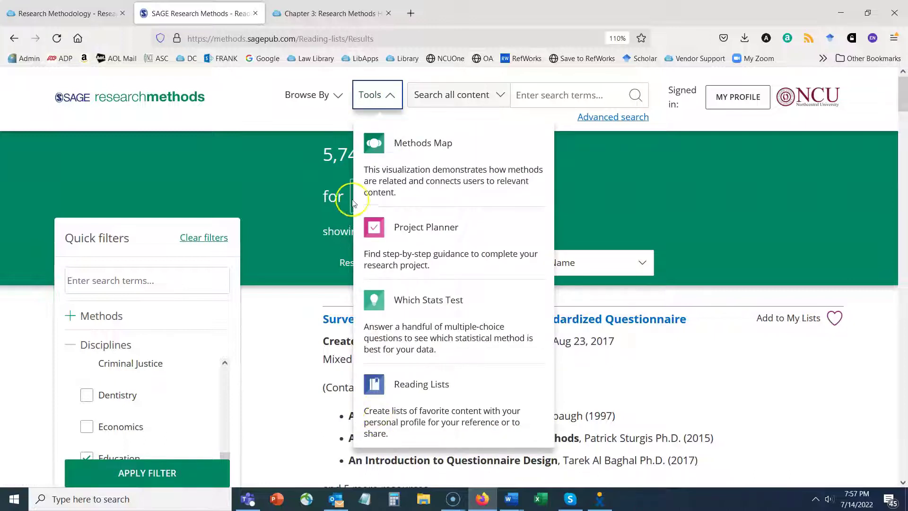
left_click(338, 96)
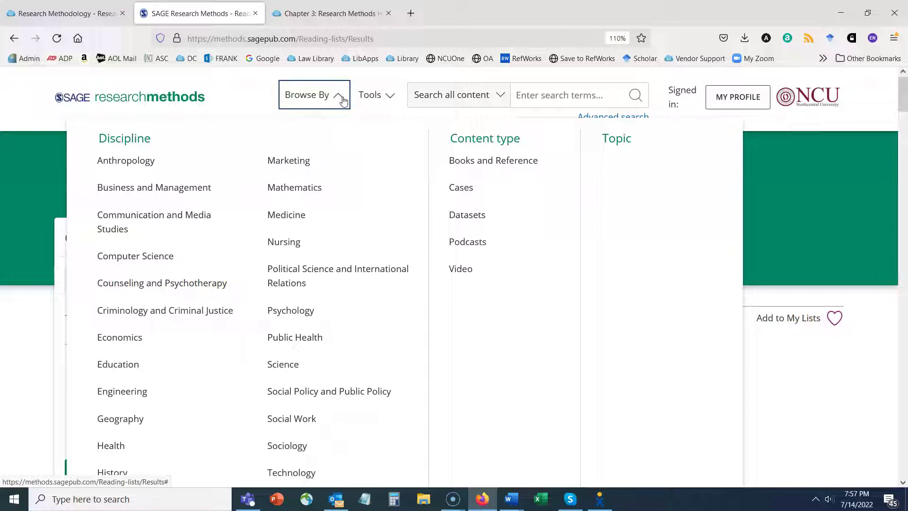
left_click(293, 419)
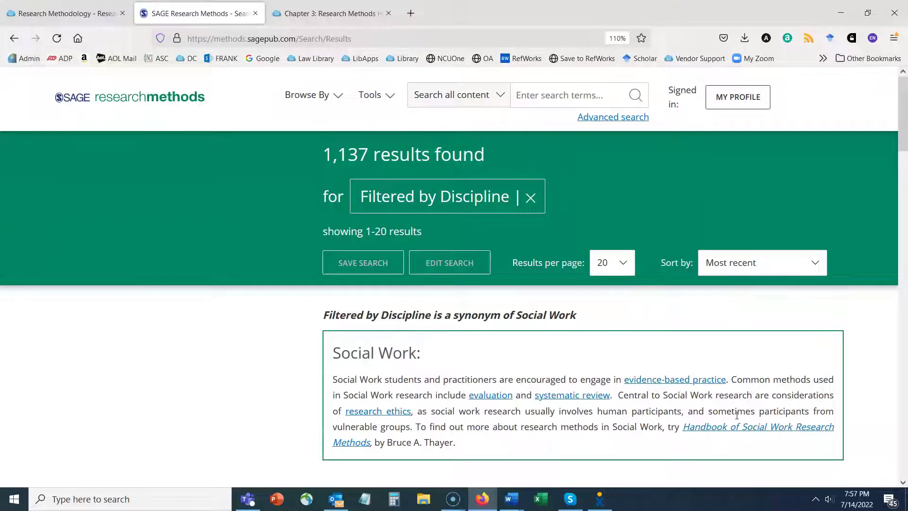
Step: Review the Social Work results, the discipline's introductory description and the content types in the quick filters
scroll(903, 87, "down", 2)
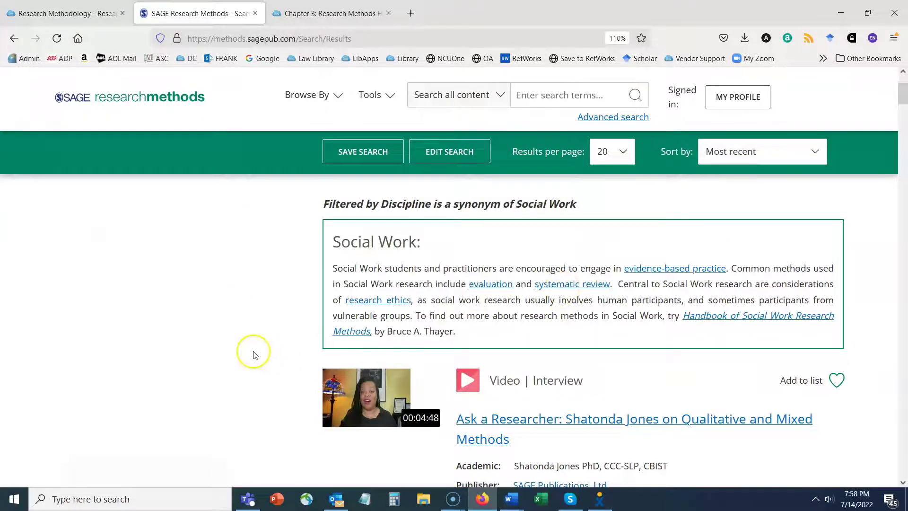
scroll(904, 97, "down", 1)
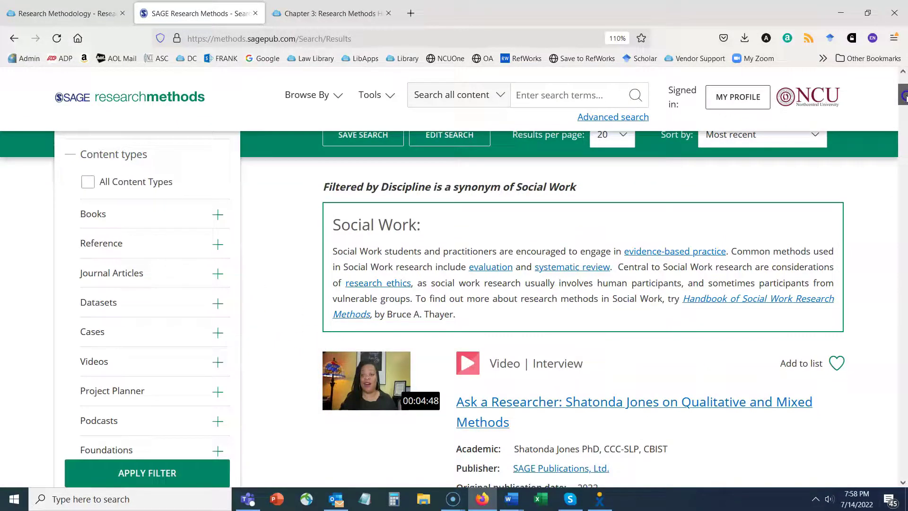
scroll(904, 97, "down", 2)
scroll(904, 97, "down", 1)
left_click_drag(903, 98, 901, 78)
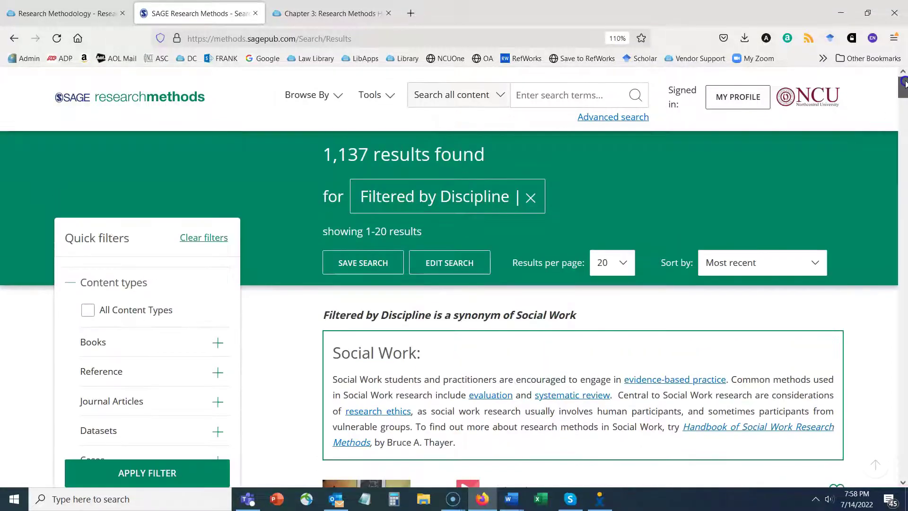
Step: Return to the SAGE Research Methods home page
left_click(373, 89)
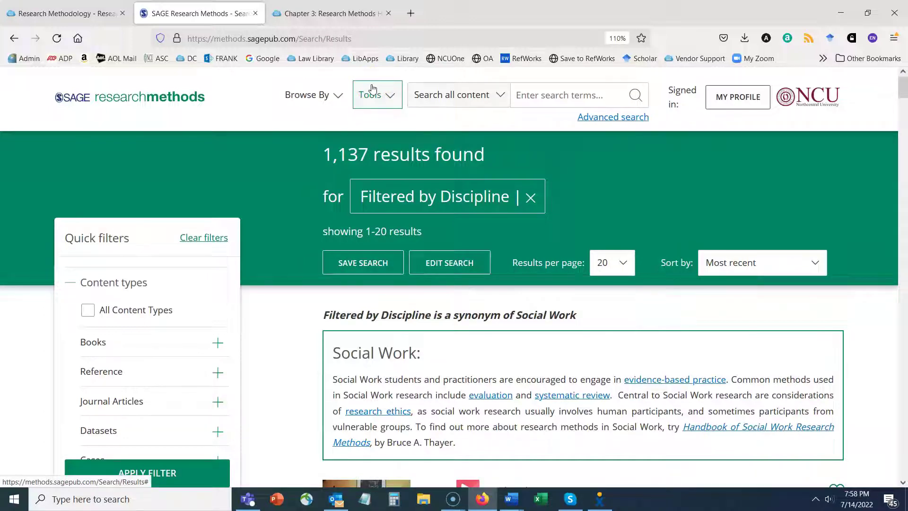
left_click(116, 101)
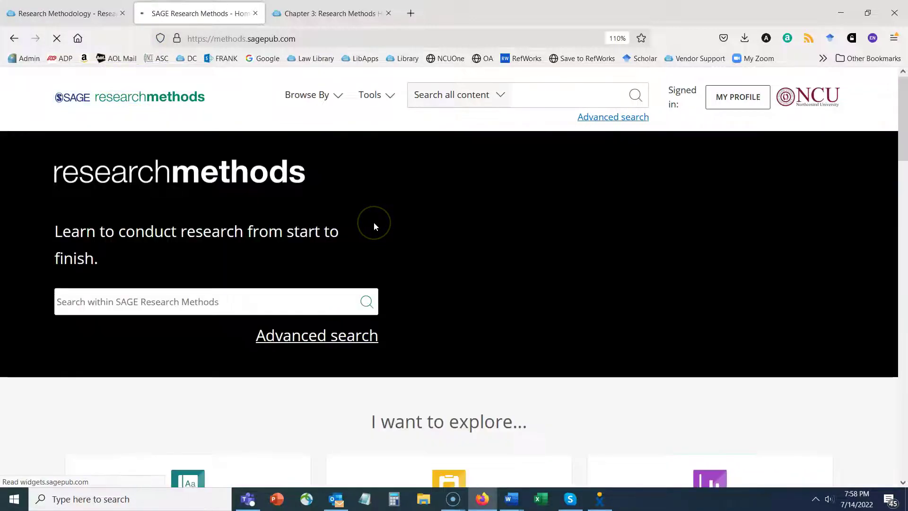
scroll(904, 118, "down", 2)
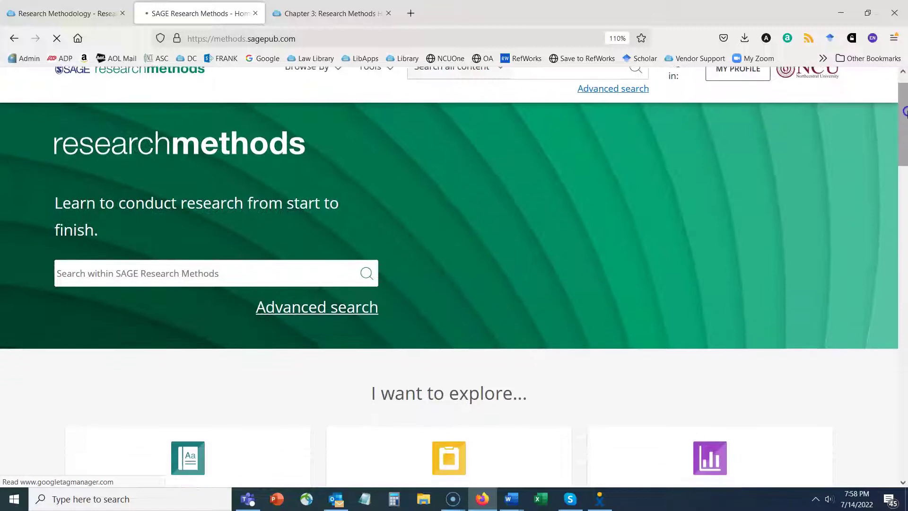
left_click_drag(904, 118, 904, 97)
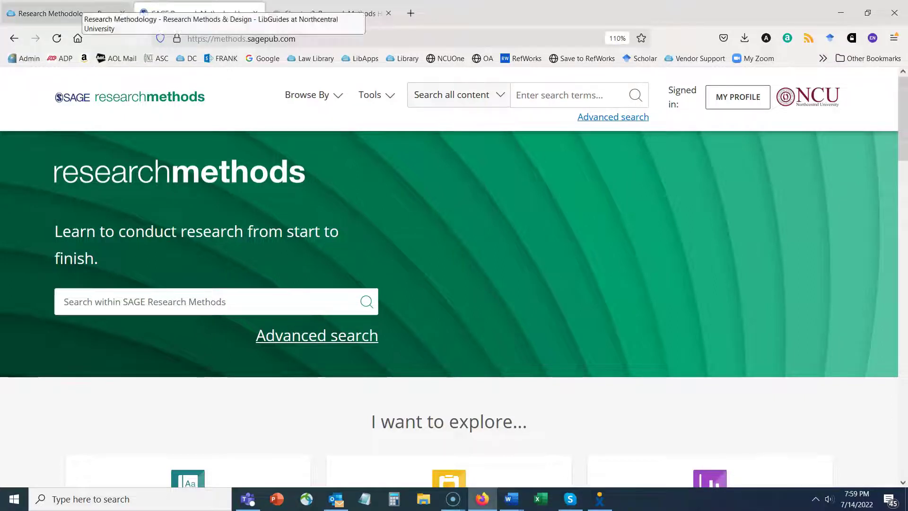
Step: Switch to the Research Methodology library guide and show its Scholarly Articles resources
left_click(81, 13)
scroll(903, 187, "up", 8)
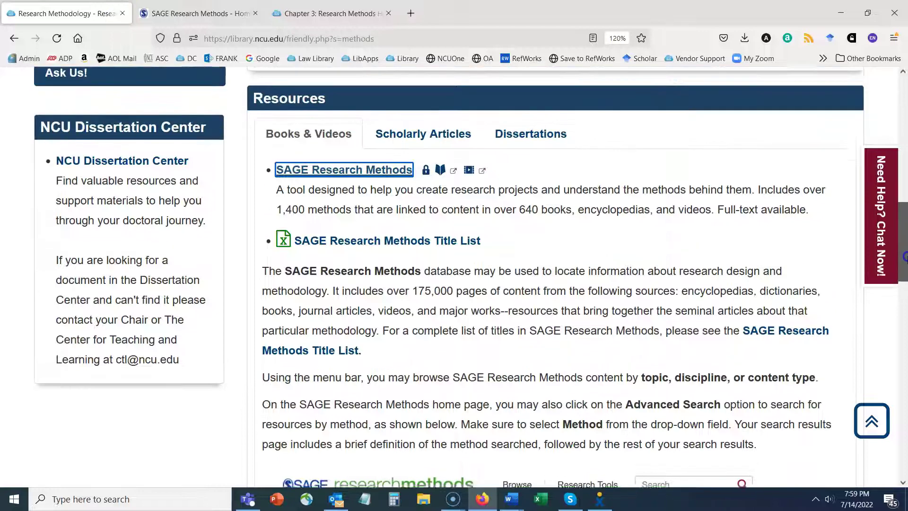
left_click_drag(904, 187, 904, 260)
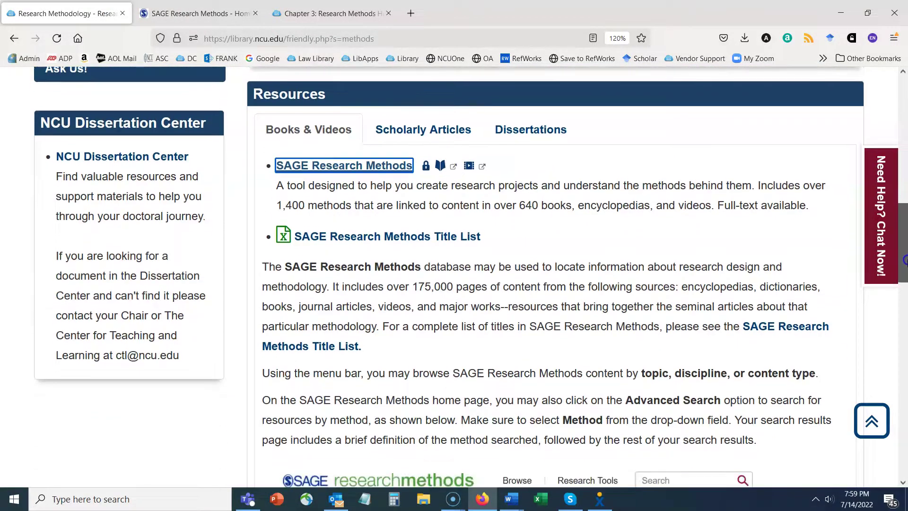
left_click(435, 127)
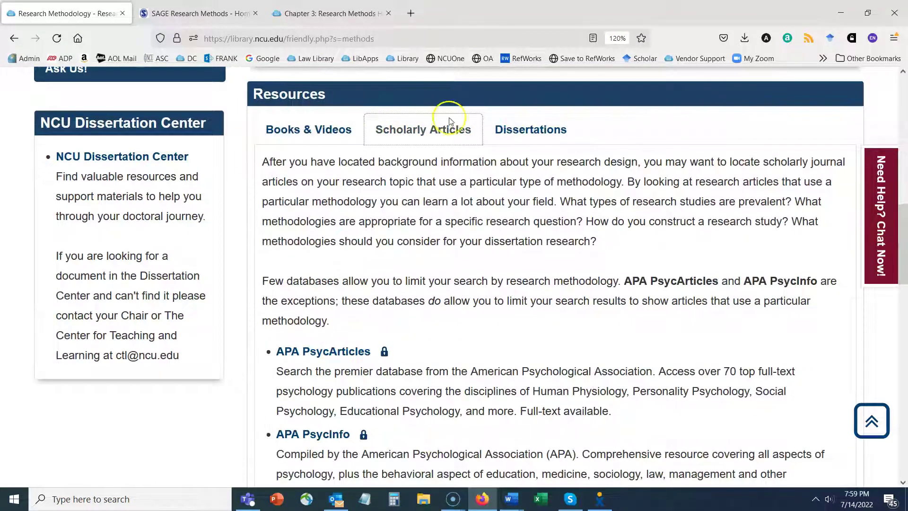
Step: Read the Scholarly Articles guidance on APA PsycArticles, APA PsycInfo and the Methodology limit box, highlighting "American Psychological Association."
mouse_move(904, 245)
left_mouse_down()
mouse_move(902, 304)
mouse_move(898, 255)
left_mouse_up()
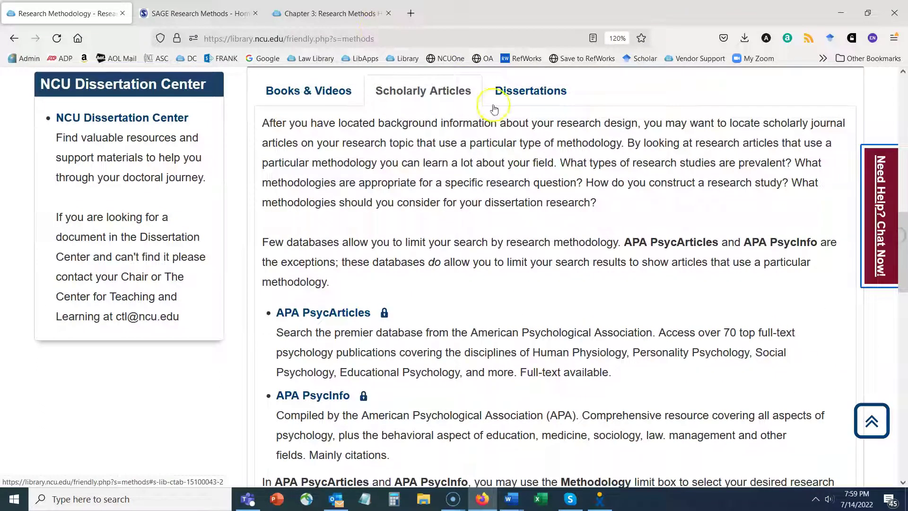
left_click_drag(903, 206, 904, 266)
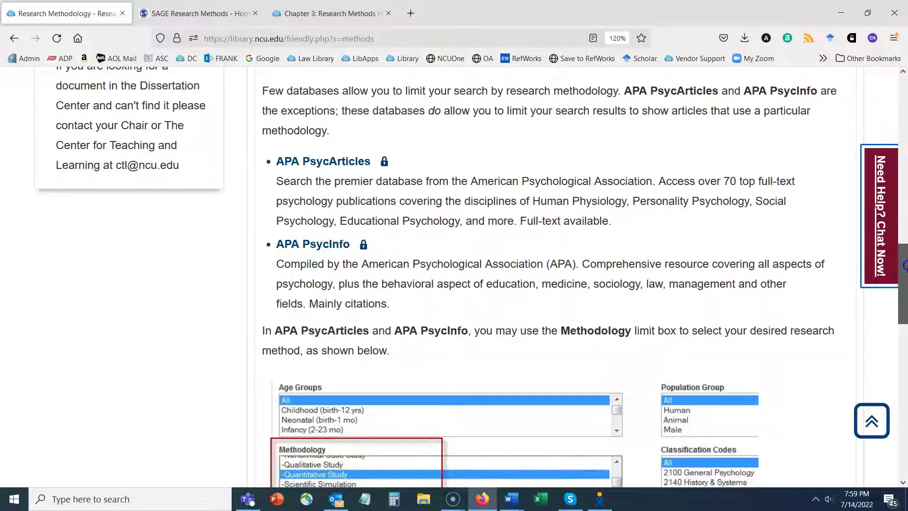
scroll(904, 285, "down", 1)
left_click_drag(904, 285, 904, 292)
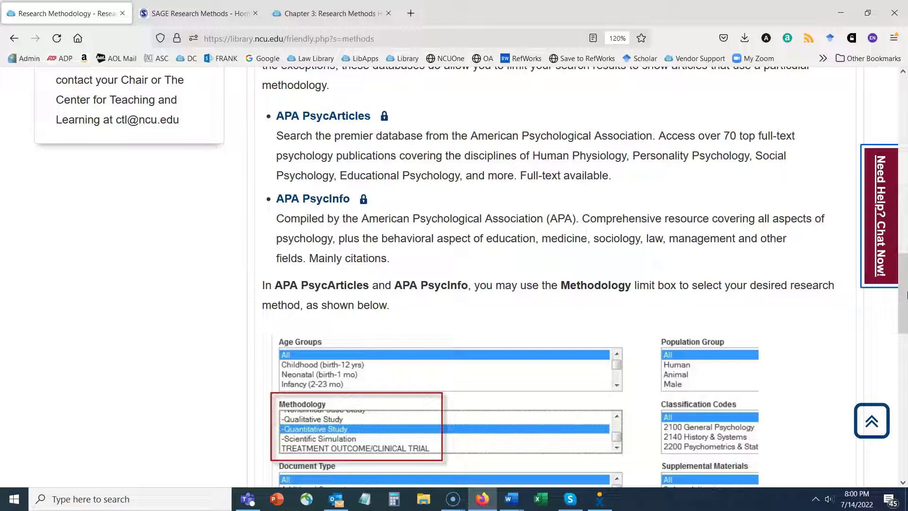
scroll(906, 294, "down", 4)
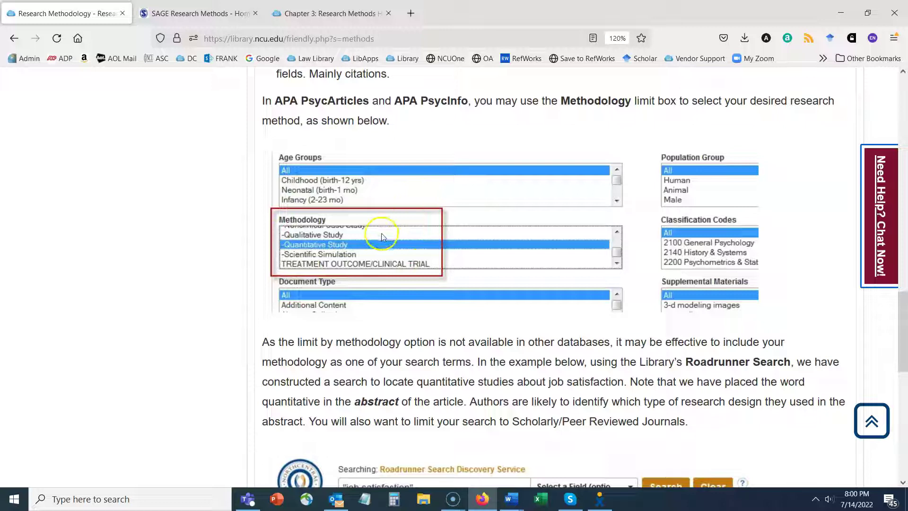
scroll(548, 315, "down", 4)
scroll(549, 316, "up", 8)
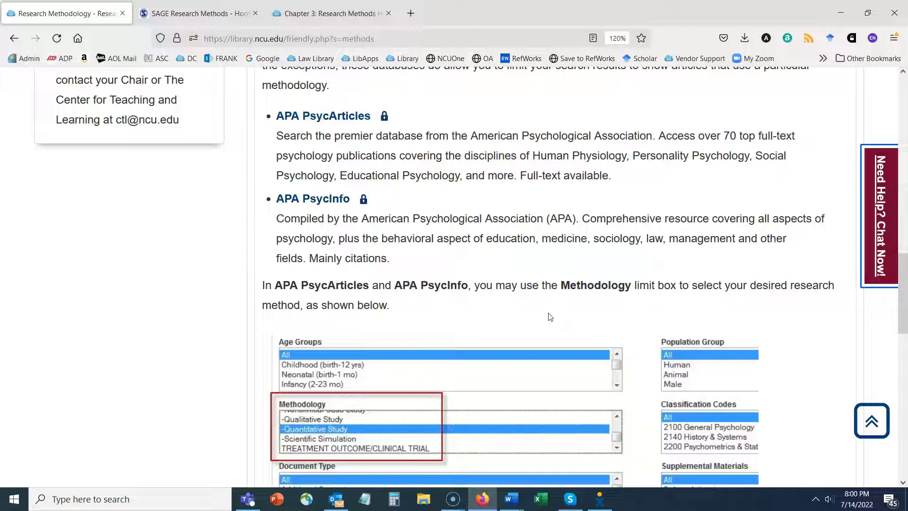
left_click_drag(471, 136, 658, 134)
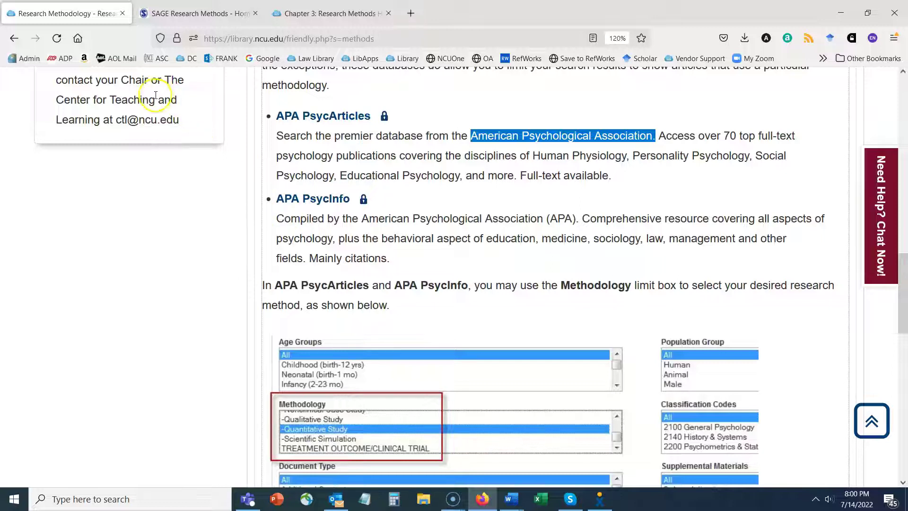
Step: Open the APA PsycArticles database from the guide and switch to its advanced search
left_click(361, 116)
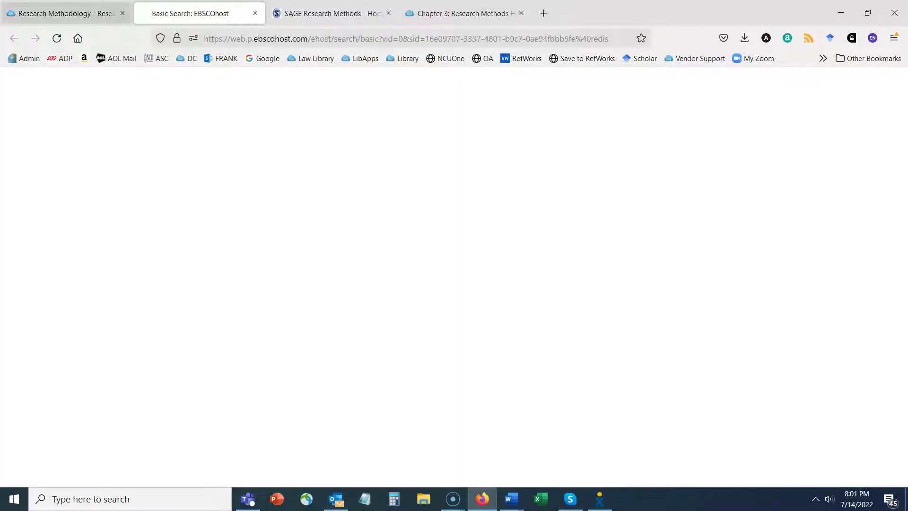
key("ctrl+shift+Tab")
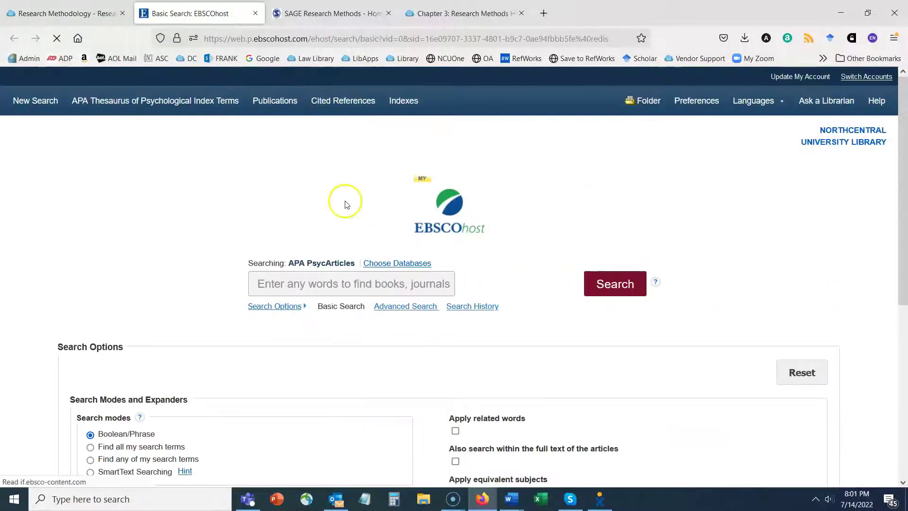
left_click(410, 308)
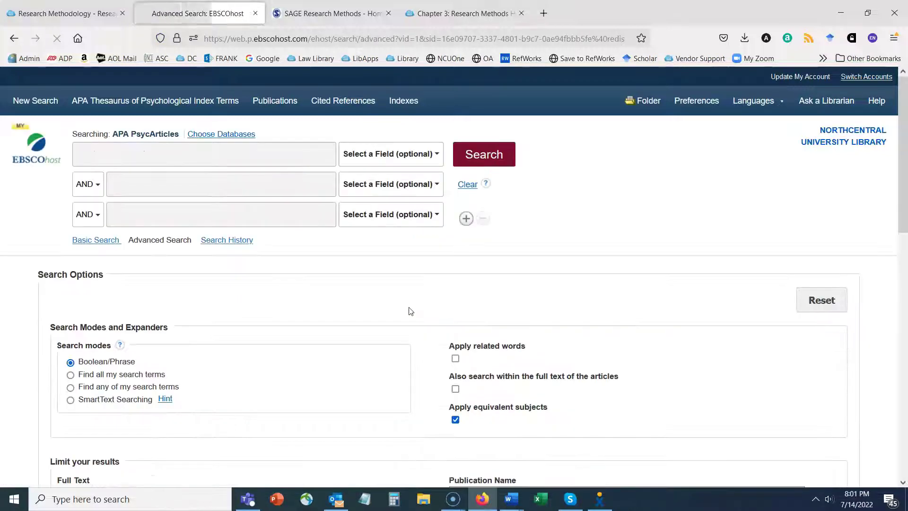
Step: Enter the quoted phrase "employee engagement" as the first search term, without using a suggested phrase
left_click(205, 158)
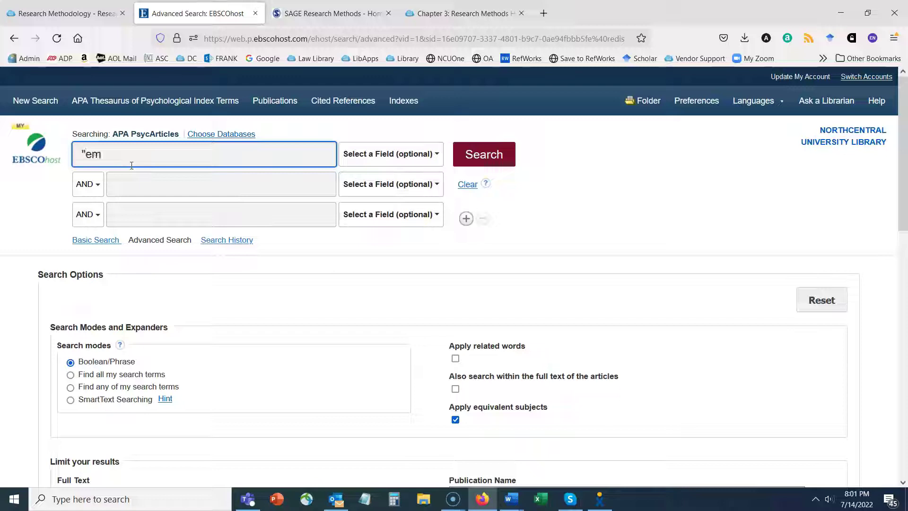
type("ployee engagement\"")
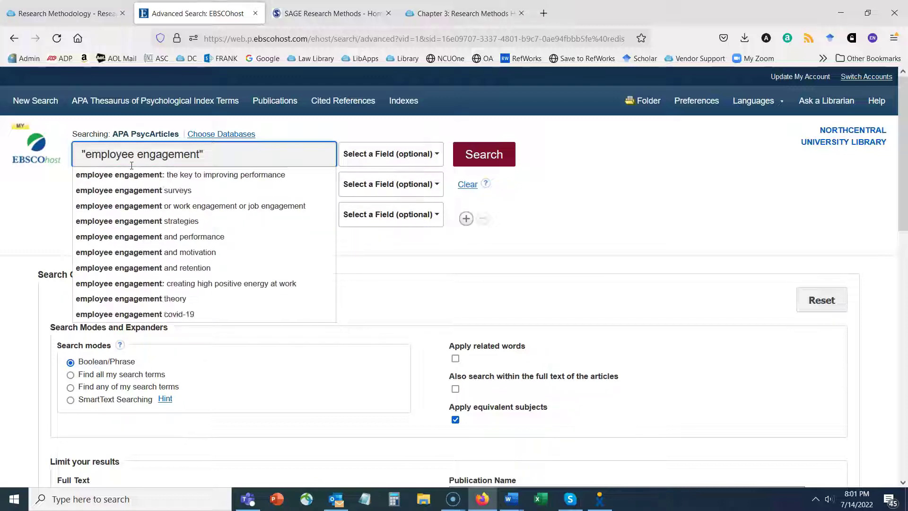
left_click(669, 216)
Step: Look through the research types offered in the Methodology limiter, going back to the start of the list
left_click_drag(904, 138, 904, 369)
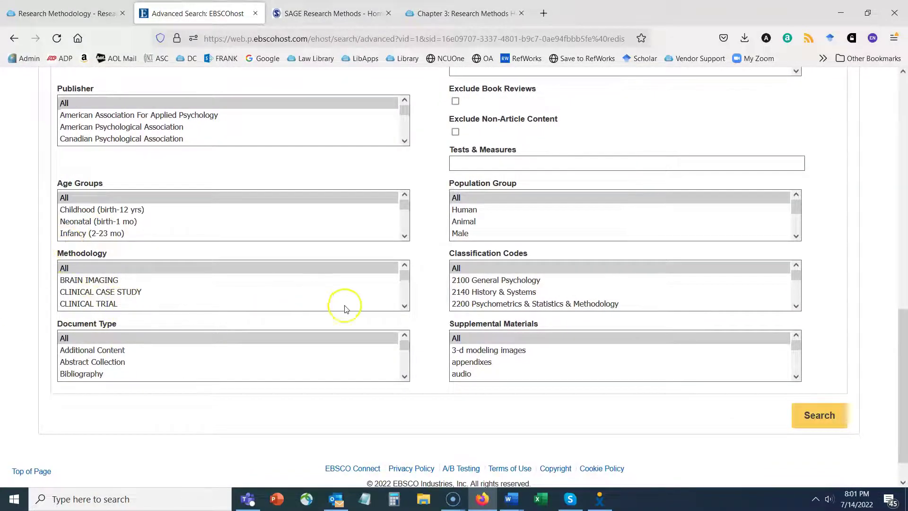
left_click(406, 307)
left_click(406, 306)
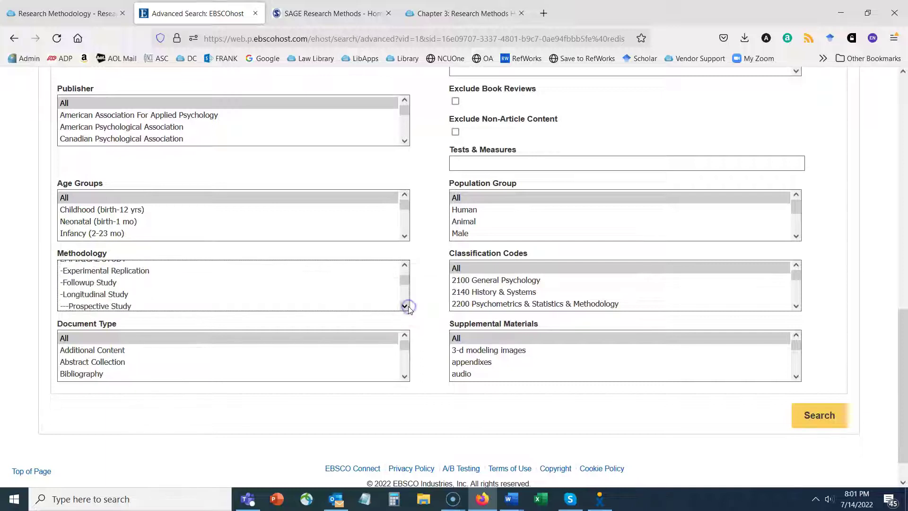
left_click(406, 307)
left_click(406, 306)
left_click(405, 306)
left_click(405, 306)
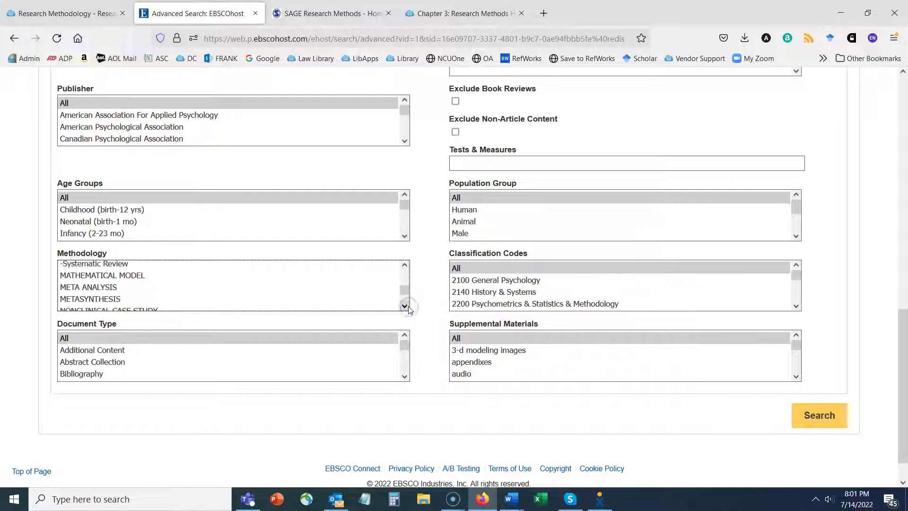
left_click(405, 306)
left_click(405, 306)
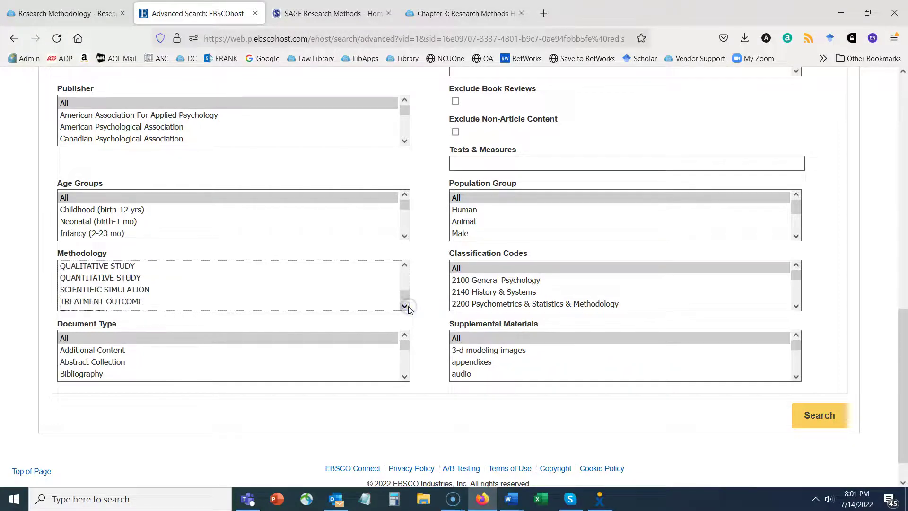
left_click(404, 279)
left_click(404, 264)
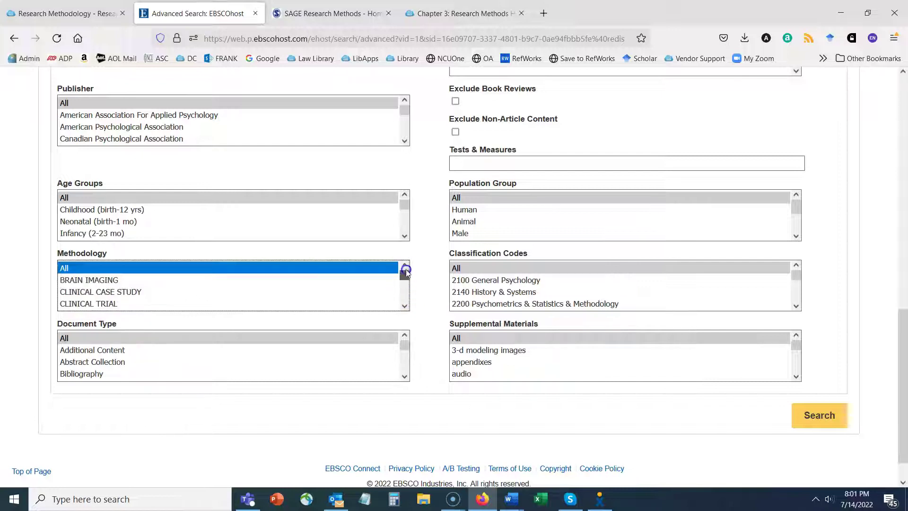
Step: Limit the methodology to QUANTITATIVE STUDY and run the search
left_click(406, 306)
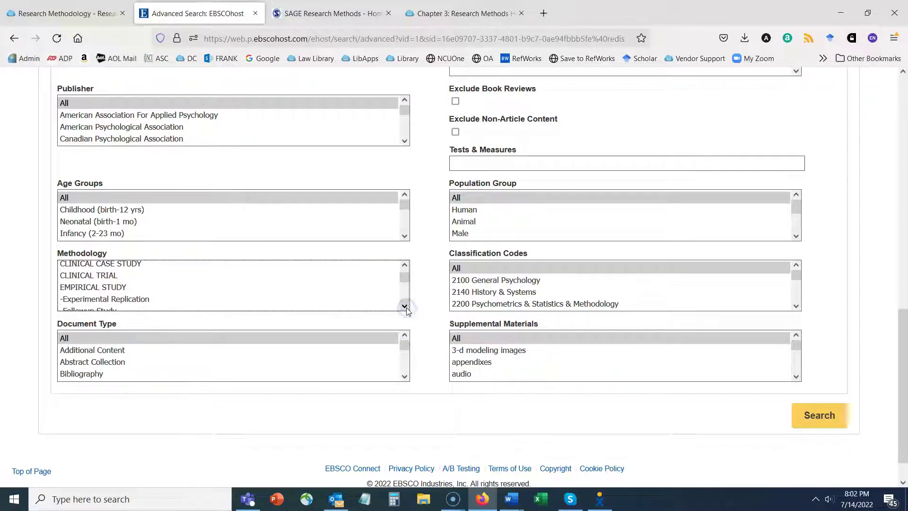
left_click(405, 307)
left_click(405, 306)
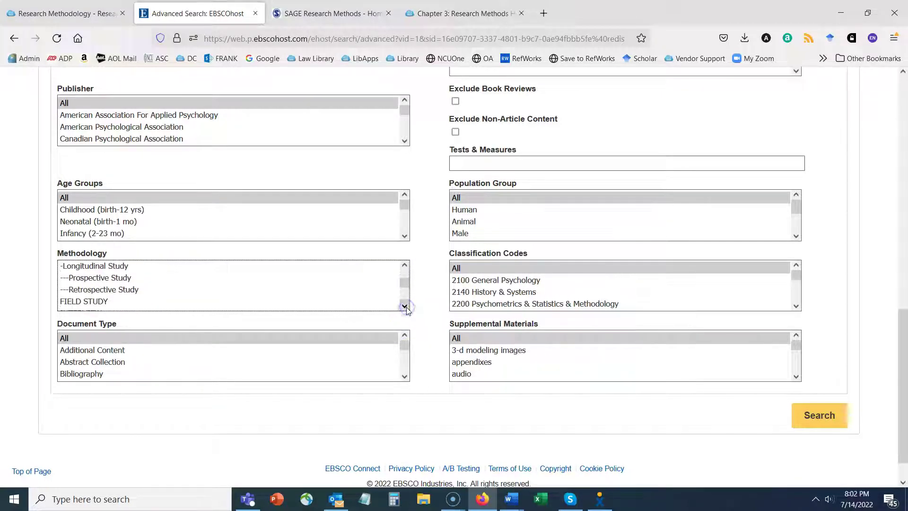
left_click(405, 306)
left_click(405, 306)
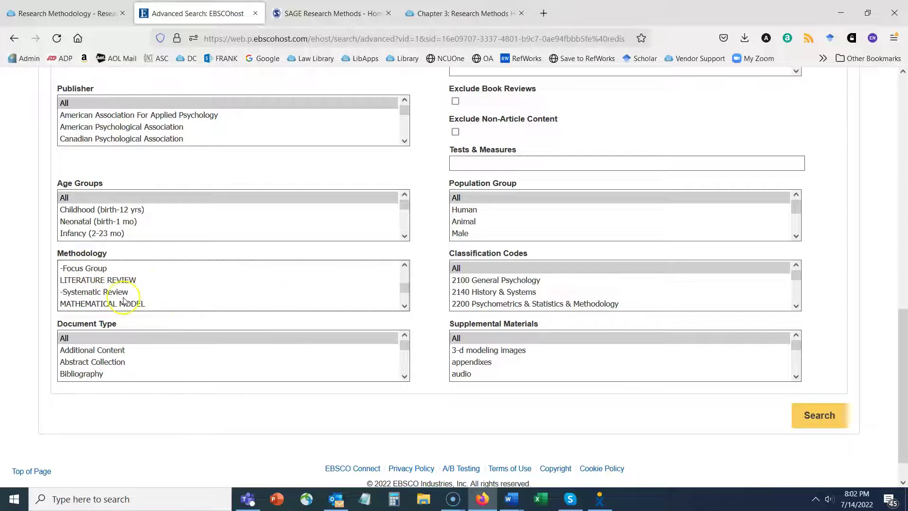
left_click(404, 306)
left_click(405, 306)
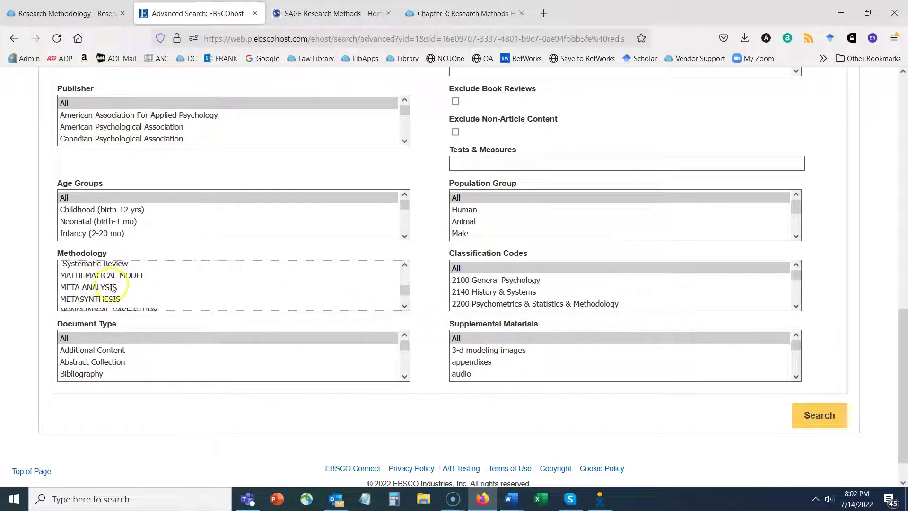
left_click(404, 306)
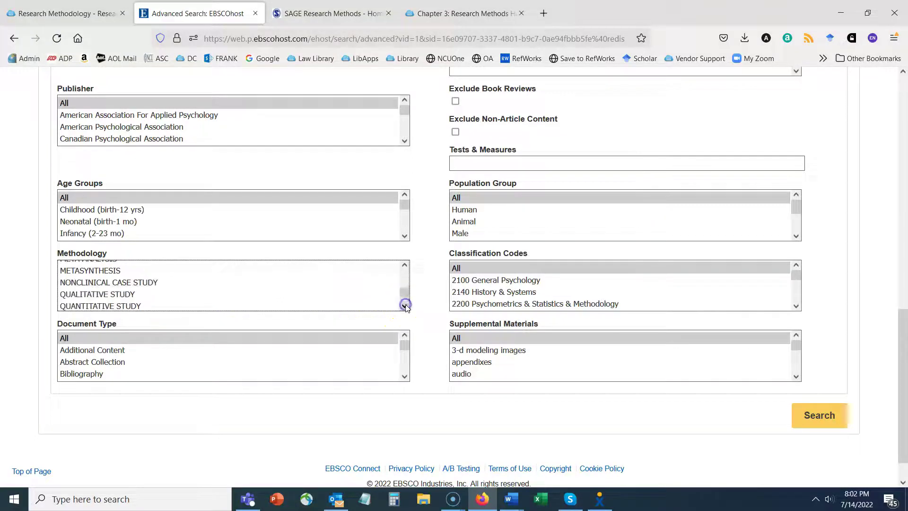
left_click(105, 306)
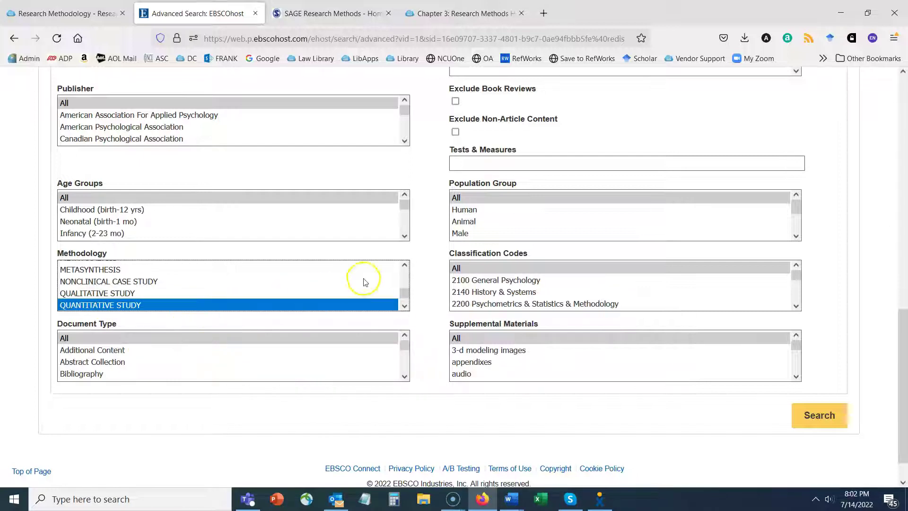
left_click(404, 266)
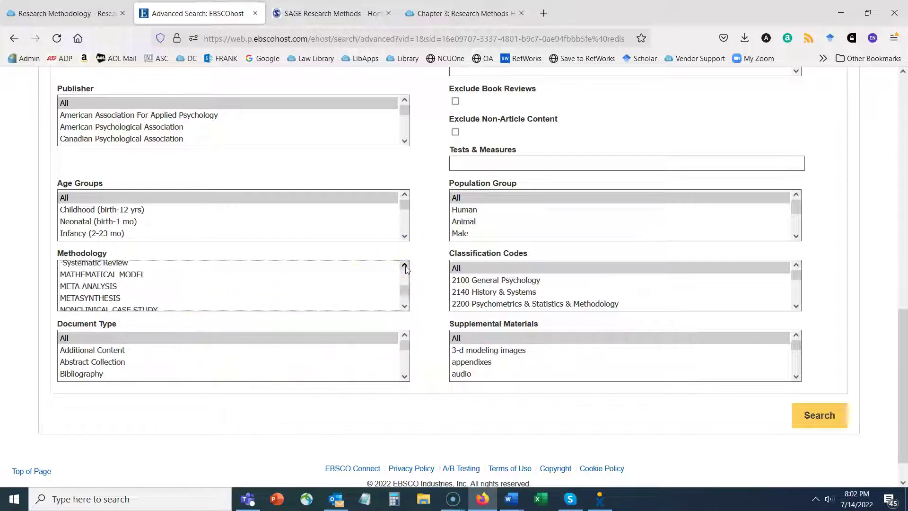
left_click(405, 305)
left_click(405, 306)
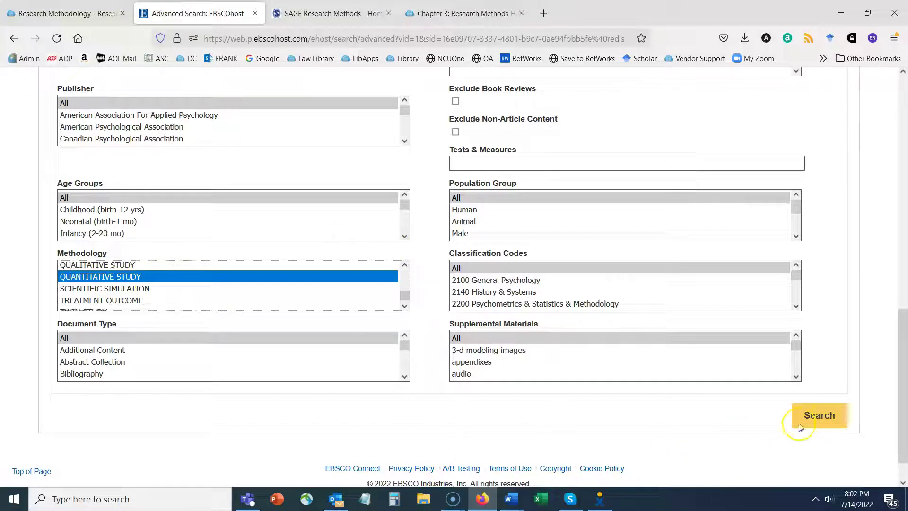
left_click(826, 417)
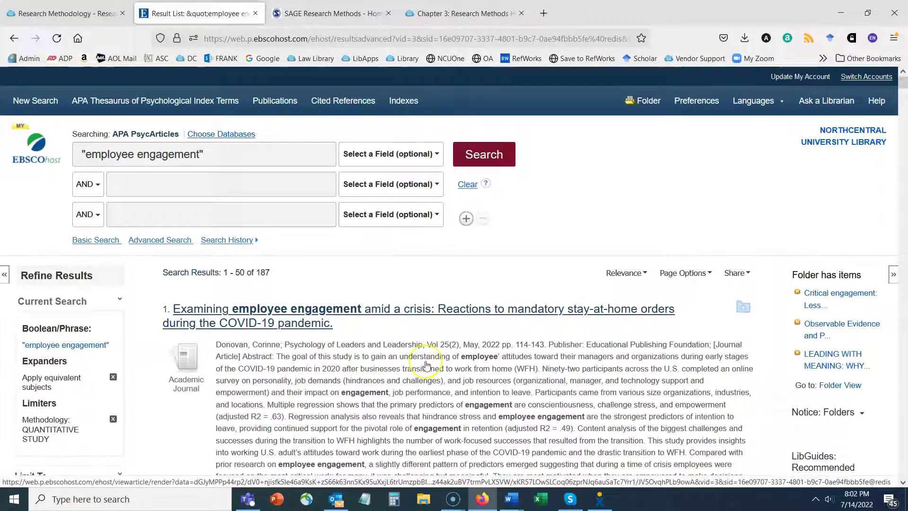
Step: Review the search results, highlighting the total number found and examining the first article's abstract, subjects and full-text links
double_click(260, 271)
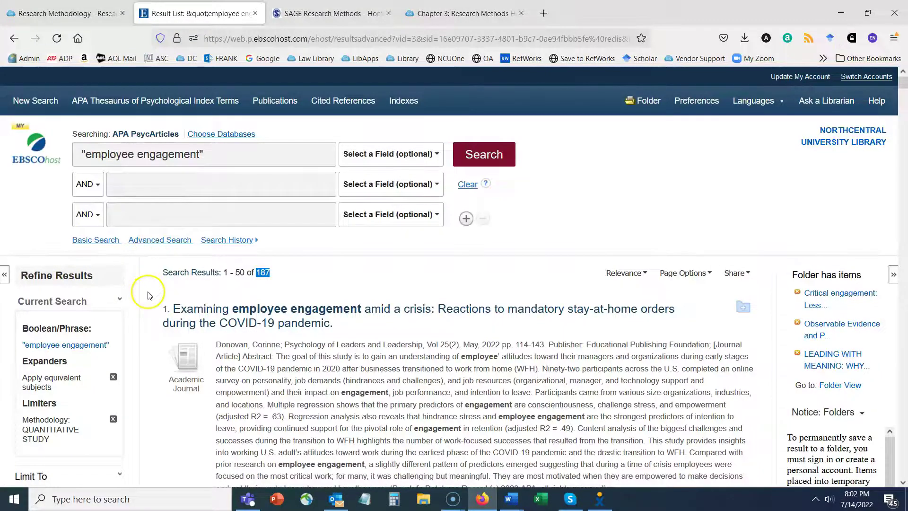
scroll(125, 314, "down", 3)
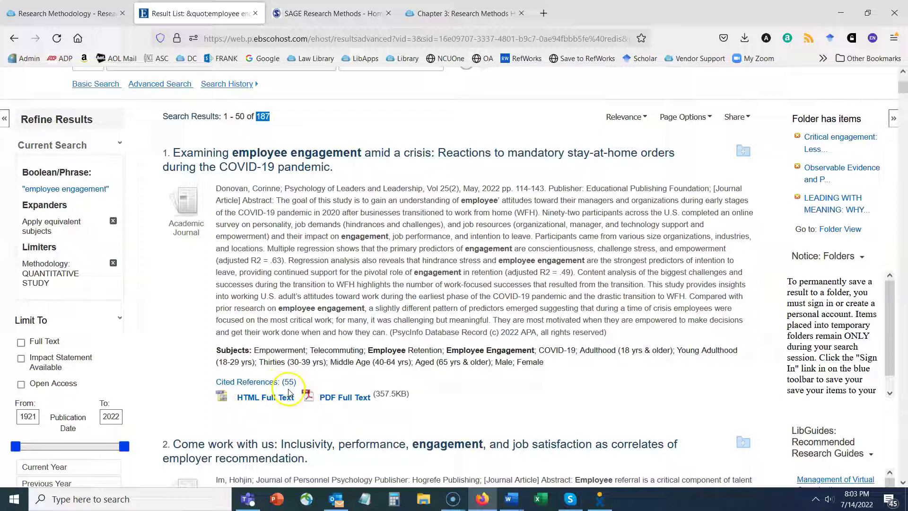
scroll(284, 396, "up", 3)
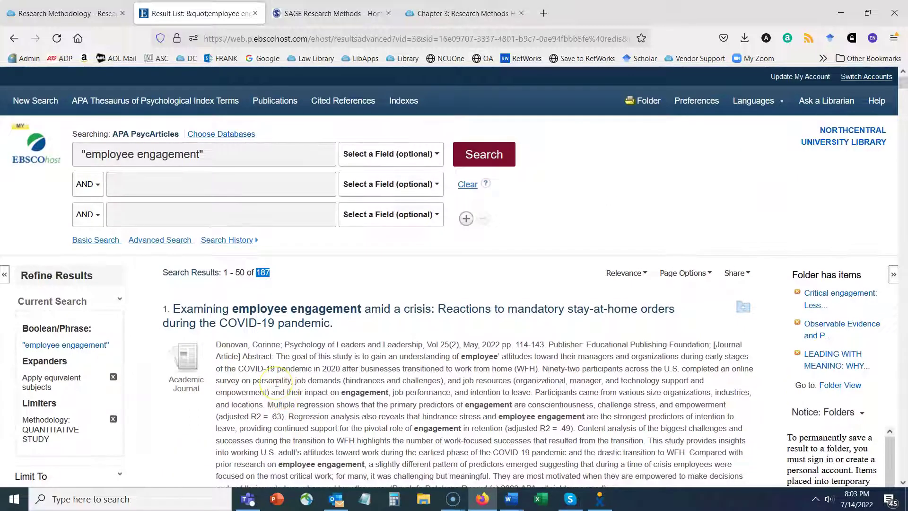
Step: Choose only APA PsycInfo as the database to search, deselecting APA PsycArticles, and switch to the advanced search form
left_click(223, 135)
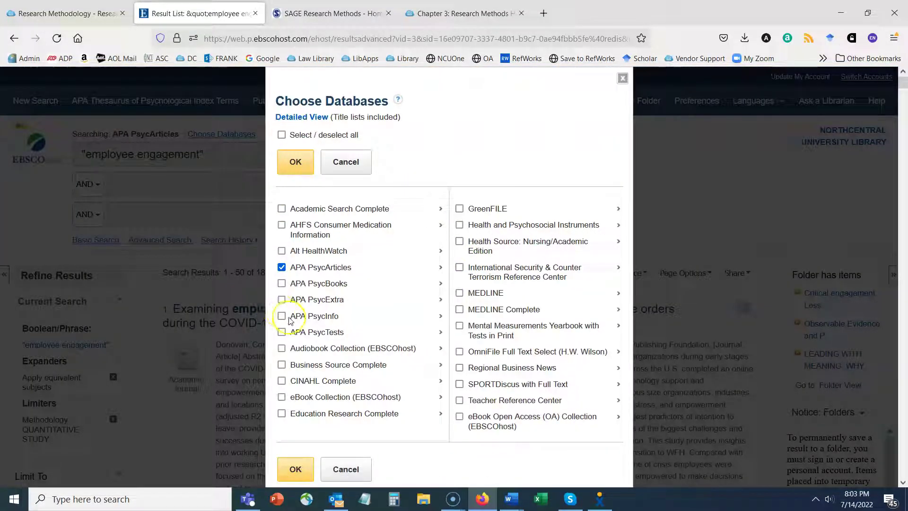
left_click(282, 268)
left_click(293, 468)
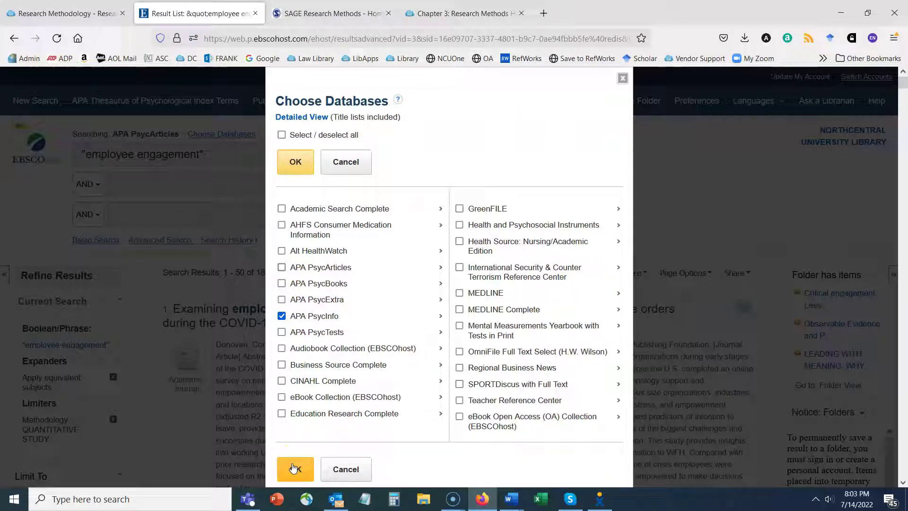
left_click(295, 470)
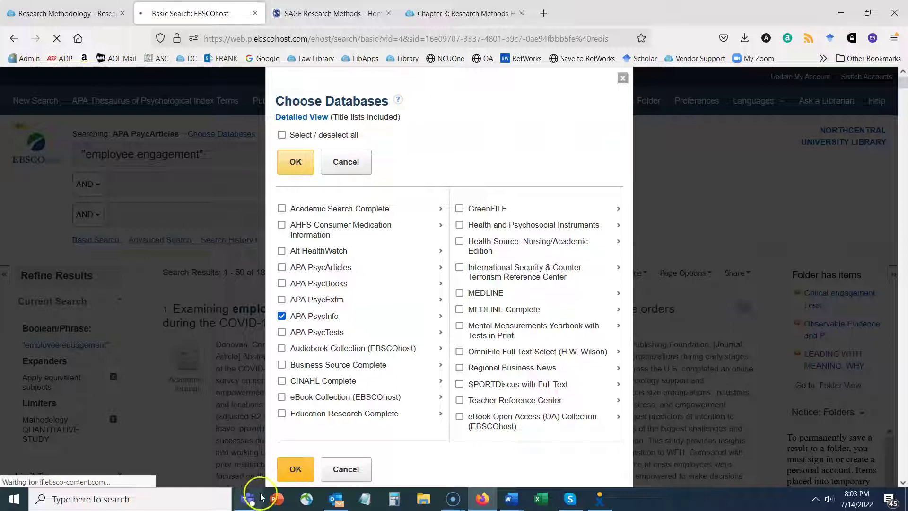
mouse_move(259, 496)
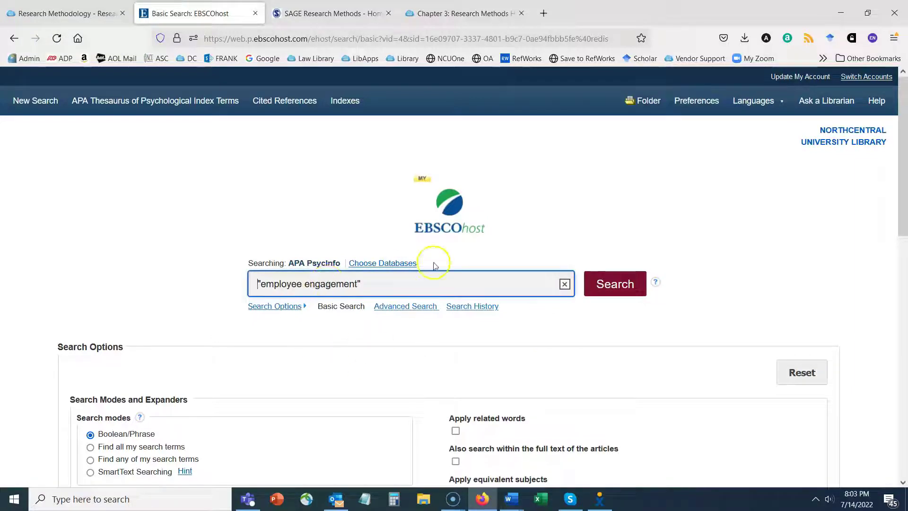
left_click(425, 310)
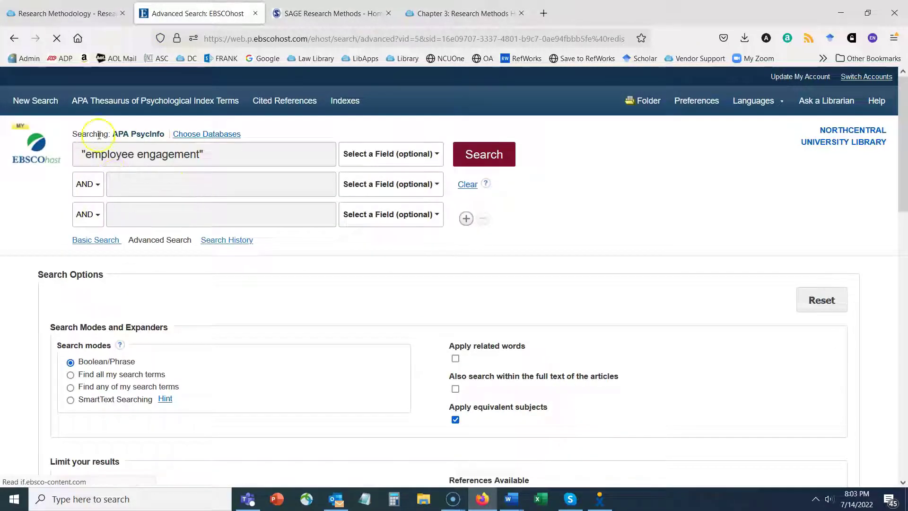
Step: Limit the methodology to Systematic Review and run the "employee engagement" search
scroll(904, 210, "down", 4)
left_click_drag(905, 209, 904, 388)
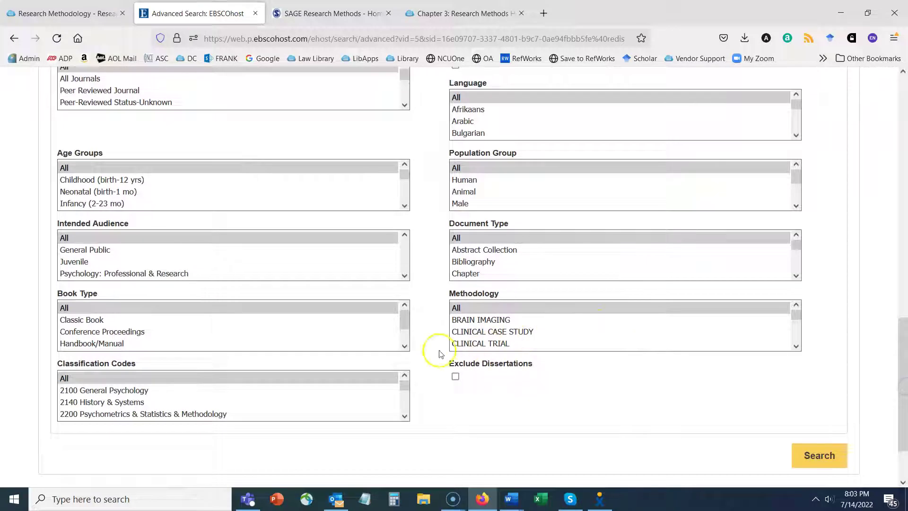
left_click(796, 347)
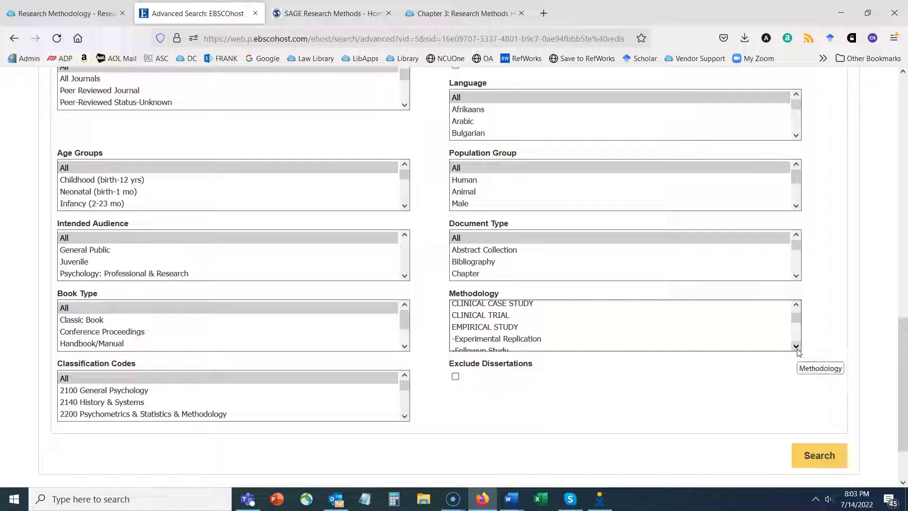
left_click(797, 348)
left_click(796, 347)
left_click(796, 347)
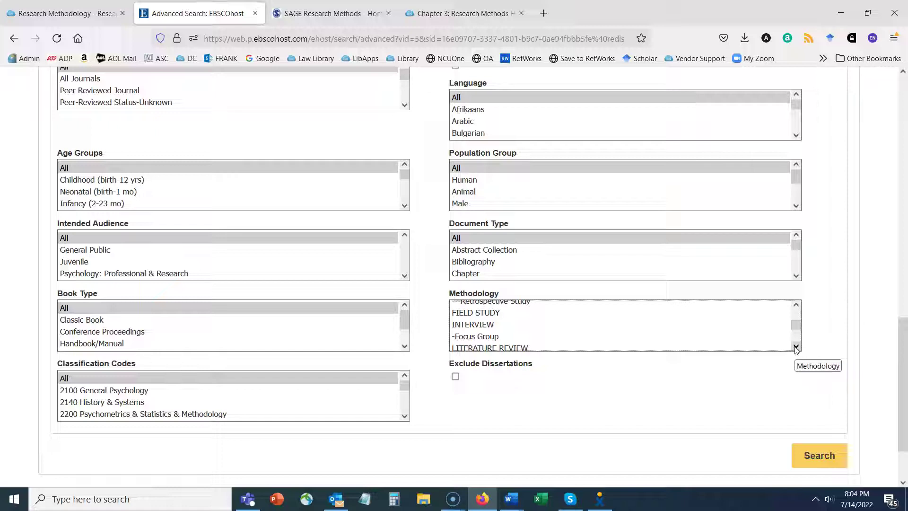
left_click(797, 348)
left_click(796, 347)
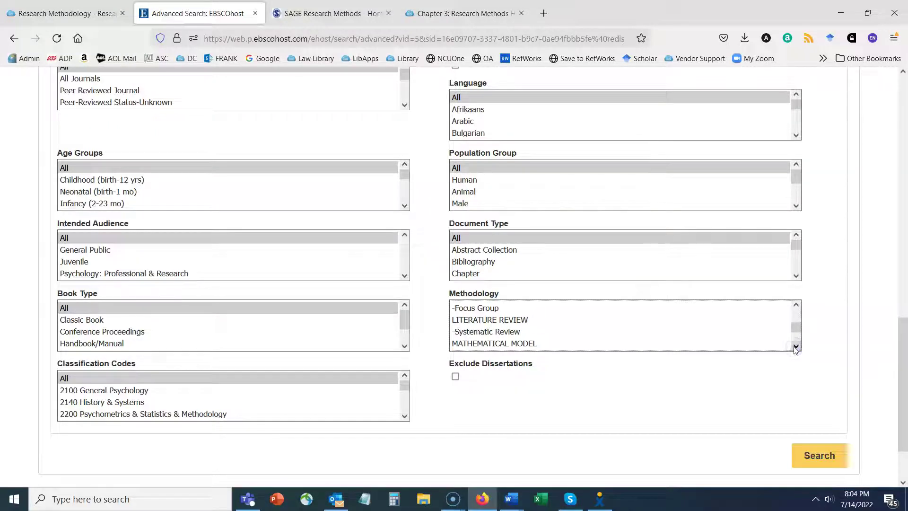
left_click(519, 332)
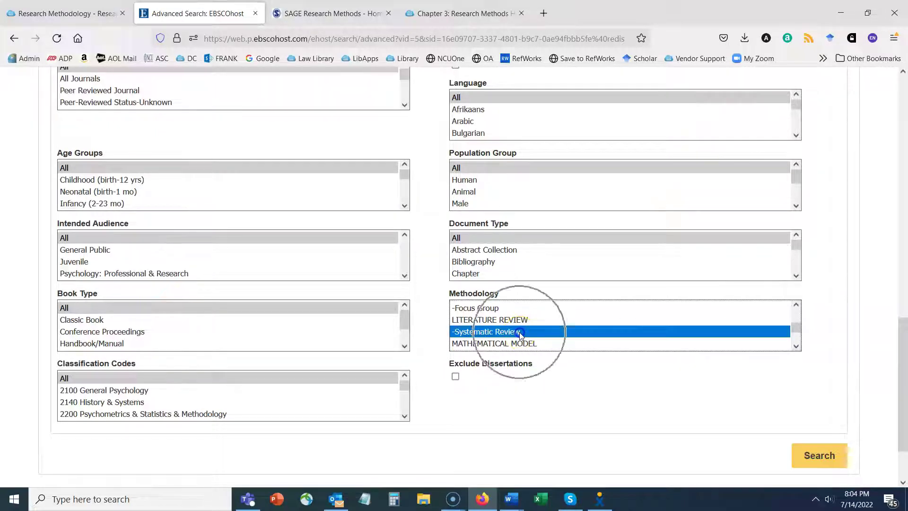
left_click(812, 453)
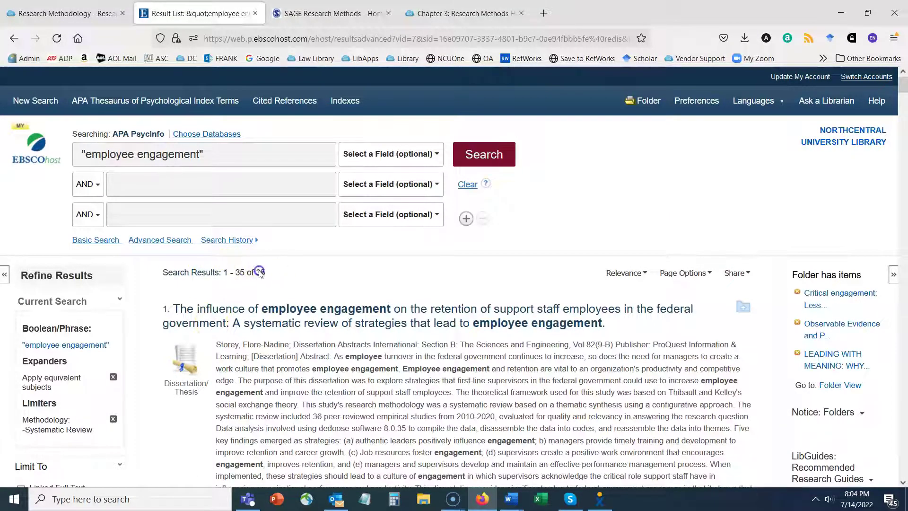
Step: Review the systematic review results, highlighting the result count and search phrase and checking the first records' source types and abstracts
left_click_drag(268, 272, 222, 270)
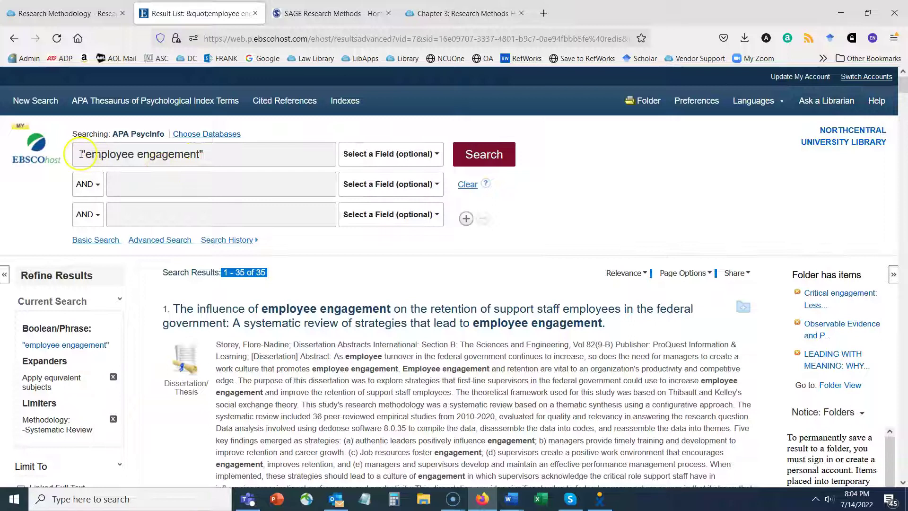
left_click_drag(75, 153, 213, 150)
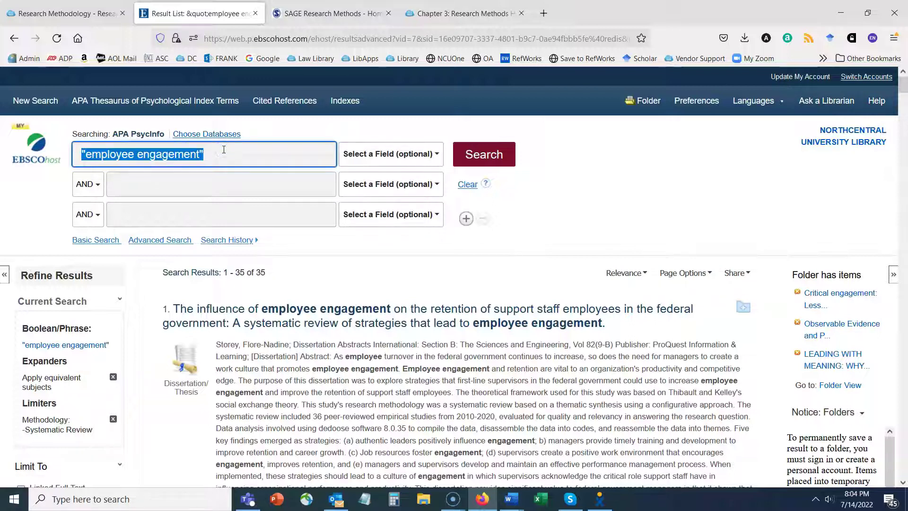
left_click(30, 215)
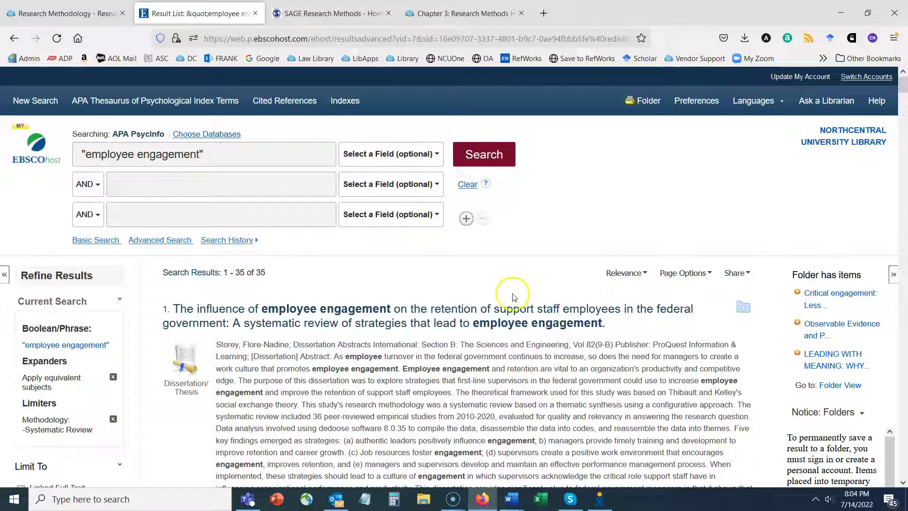
scroll(514, 297, "down", 10)
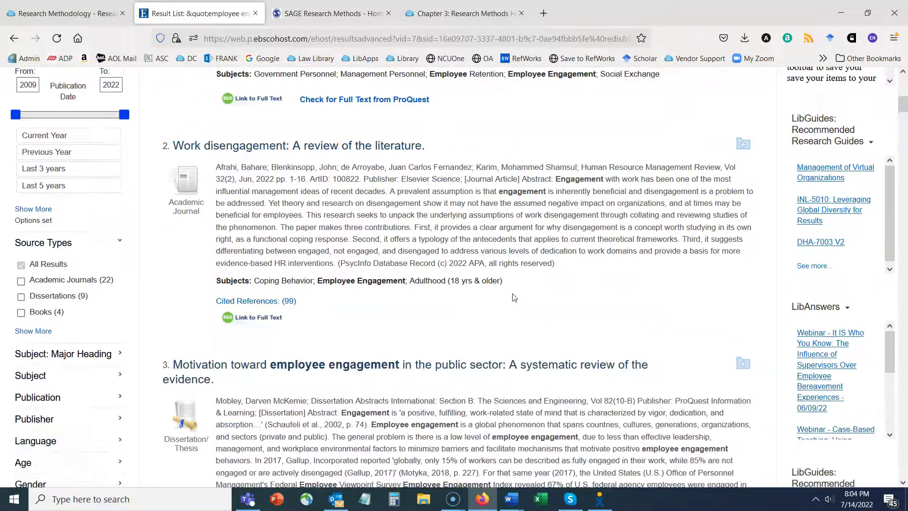
scroll(514, 297, "down", 10)
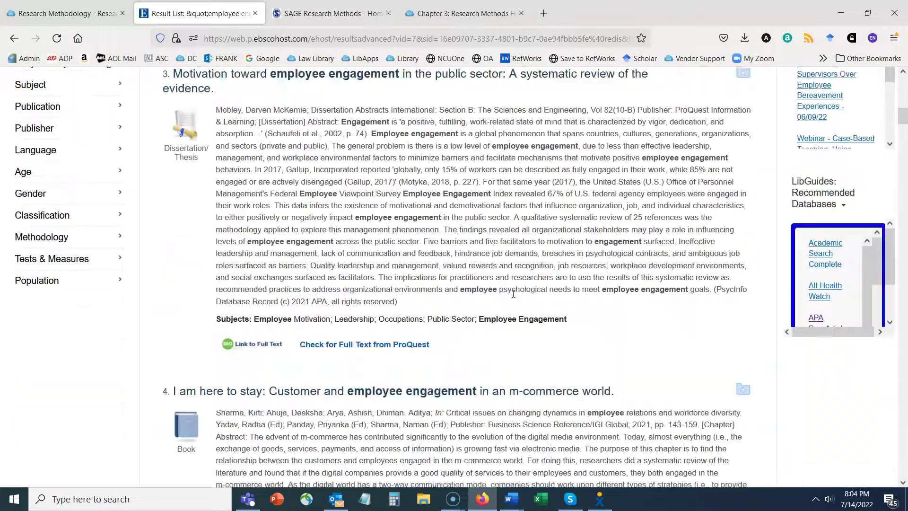
scroll(513, 293, "up", 7)
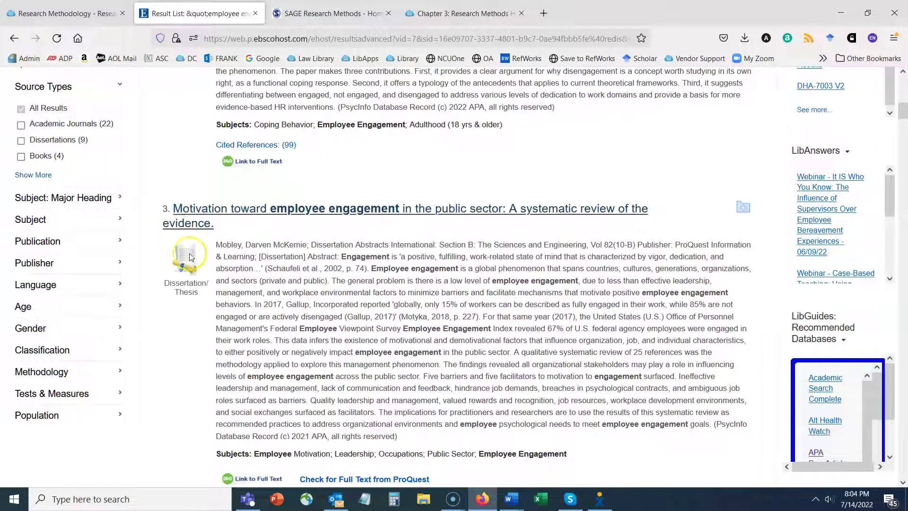
scroll(170, 316, "up", 13)
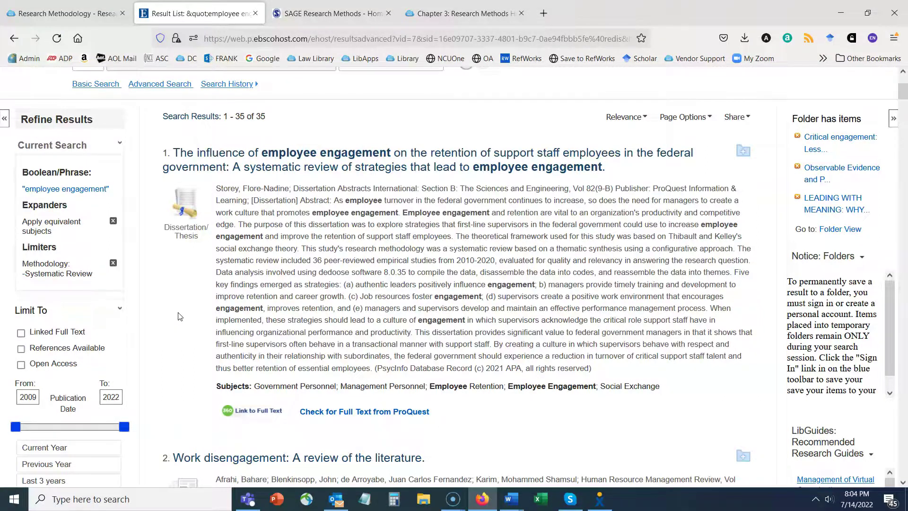
scroll(180, 317, "up", 3)
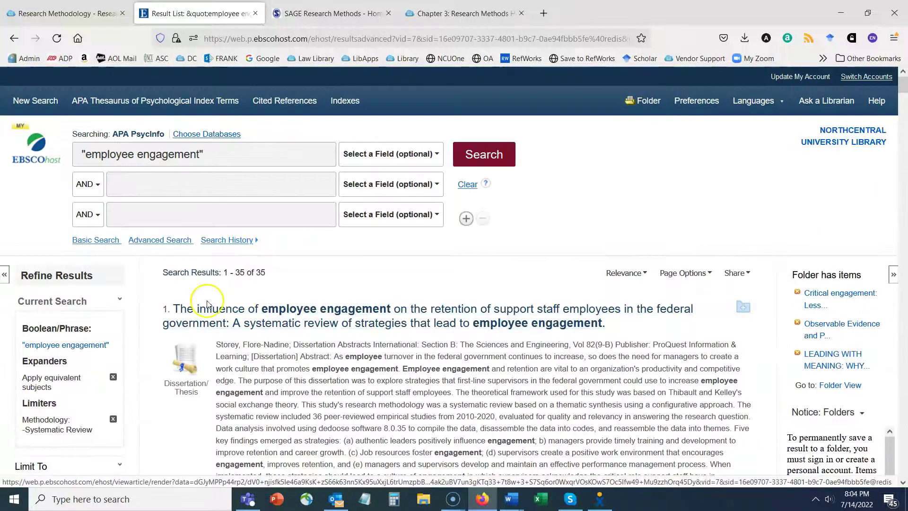
Step: Return to the Research Methodology guide, review its example of searching for a methodology in the abstract, and open Roadrunner Search
left_click(66, 13)
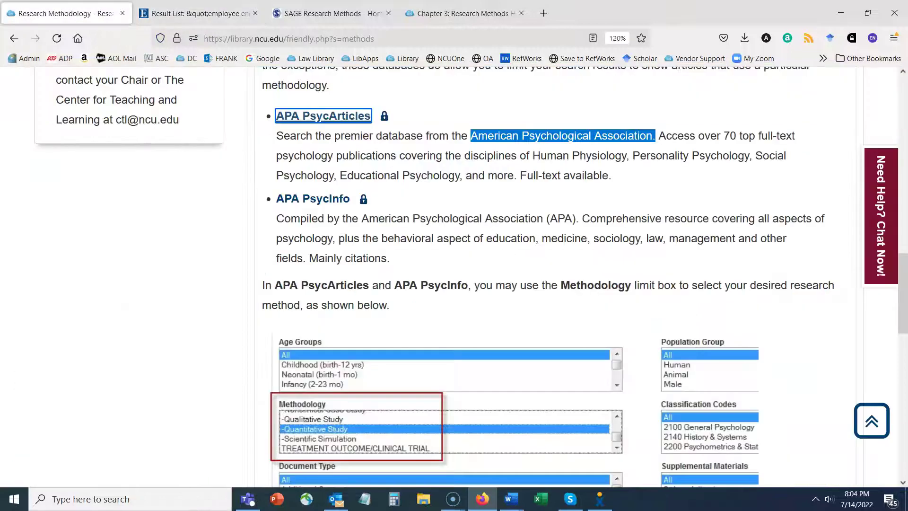
scroll(645, 260, "up", 4)
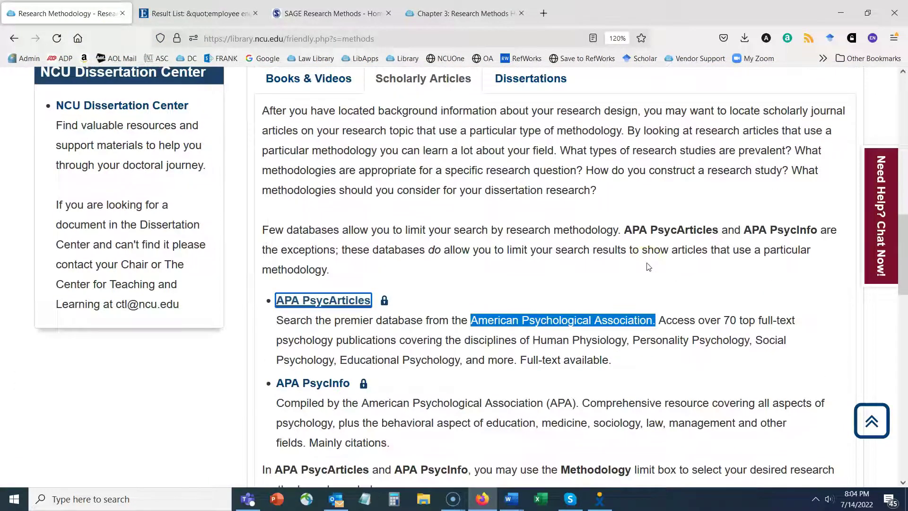
scroll(648, 267, "down", 4)
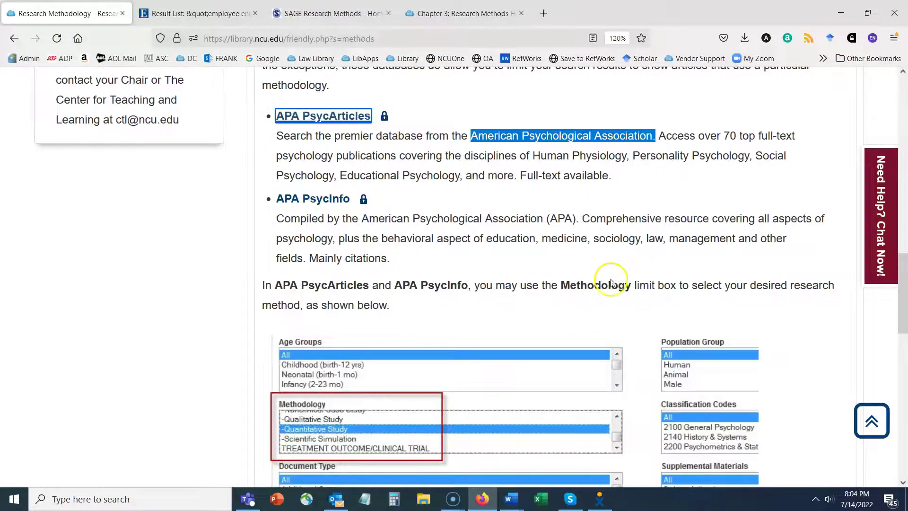
scroll(610, 286, "down", 7)
scroll(610, 286, "down", 5)
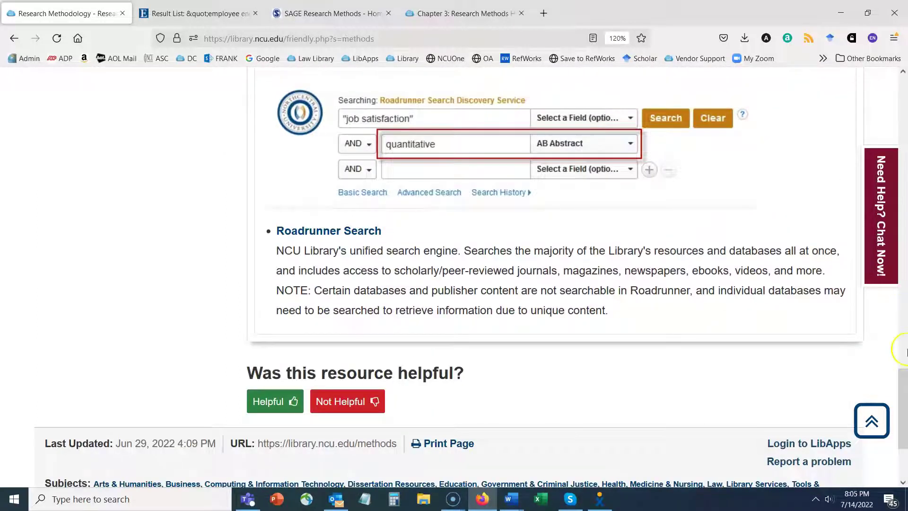
left_click_drag(902, 388, 899, 371)
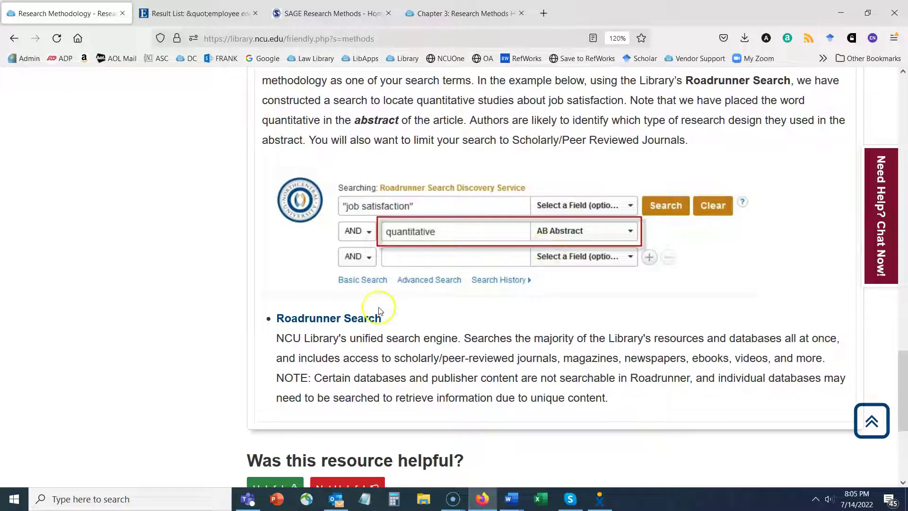
left_click(350, 320)
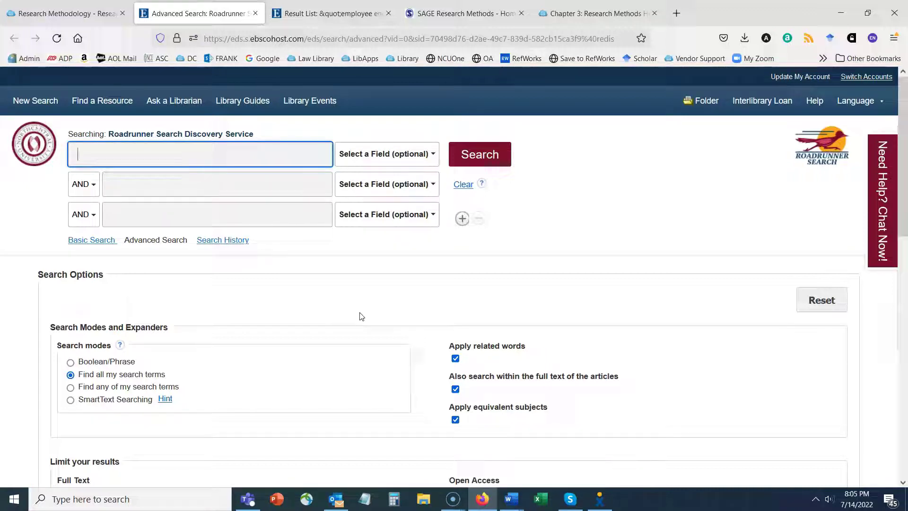
Step: Enter the quoted phrase "employee engagement" as the first Roadrunner search term
type("\"employee engagemnet")
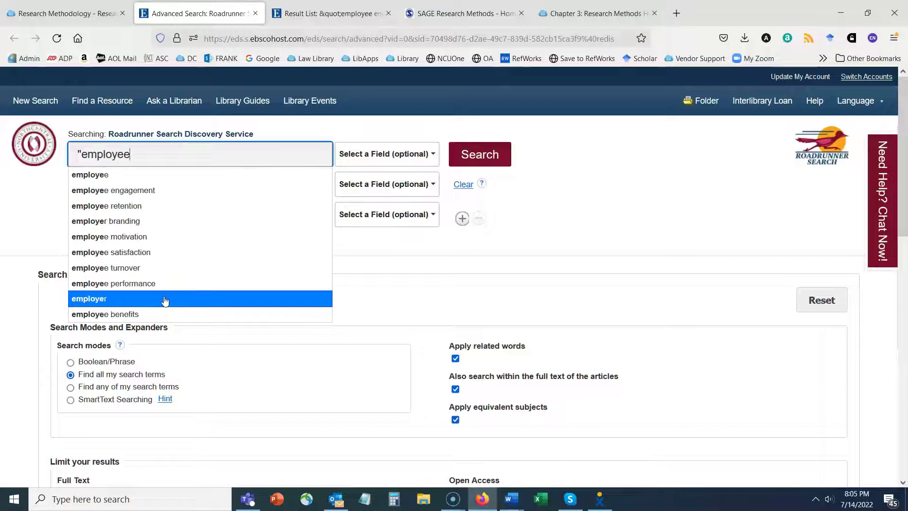
key("BackSpace")
key("BackSpace")
key("BackSpace")
type("ent\"")
Step: Add turnover as the second search term, combined with AND
key("Tab")
key("Tab")
key("Tab")
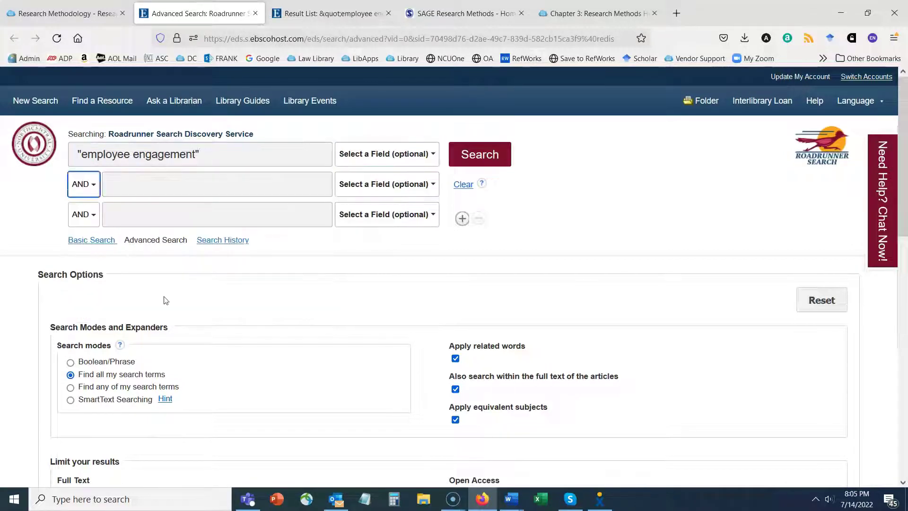
type("turne")
key("BackSpace")
type("over")
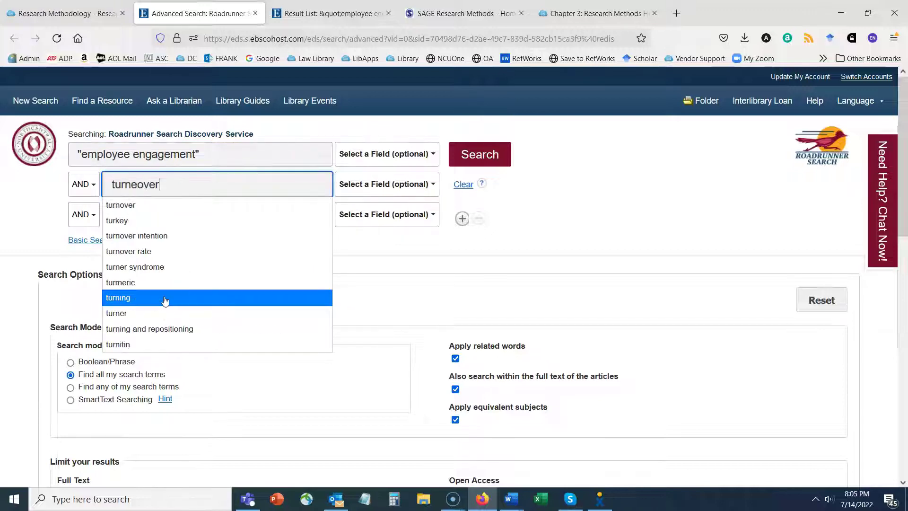
Step: Add qualitative as the third search term, combined with AND, and restrict it to the AB Abstract field
key("Tab")
key("Tab")
key("Tab")
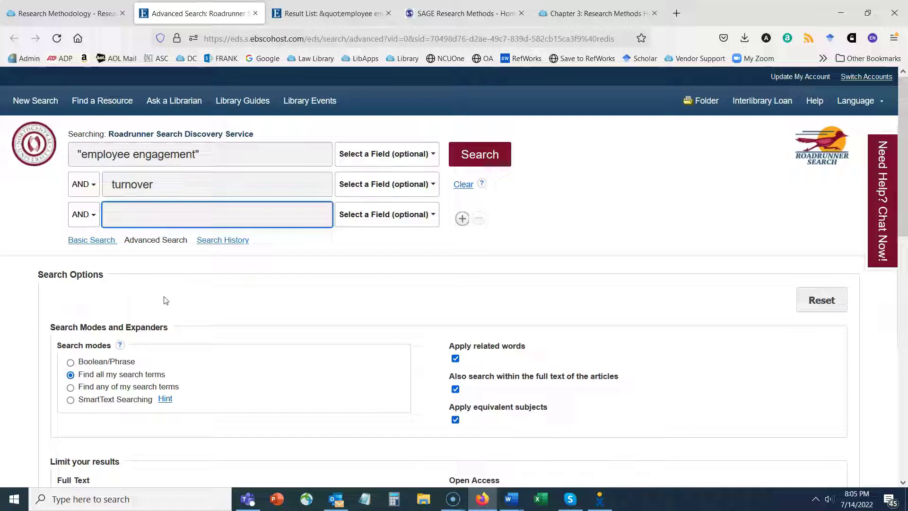
type("qualitativ")
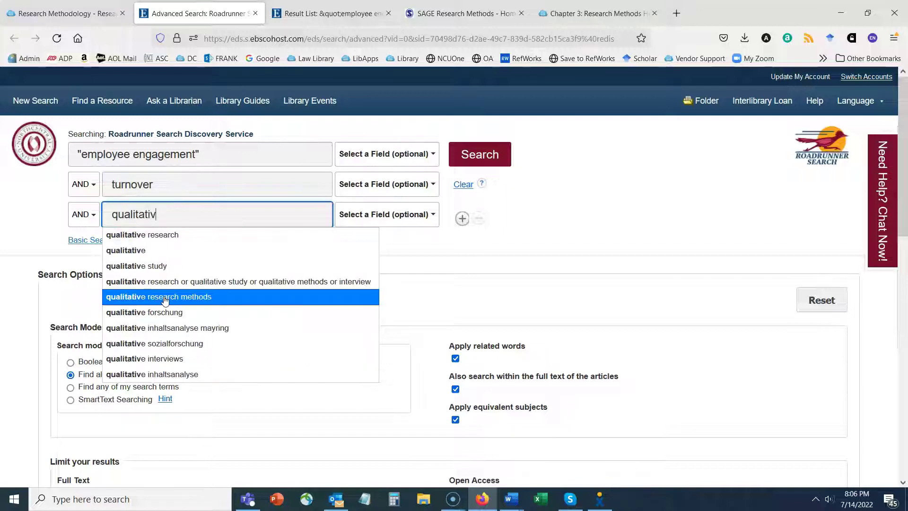
left_click(784, 237)
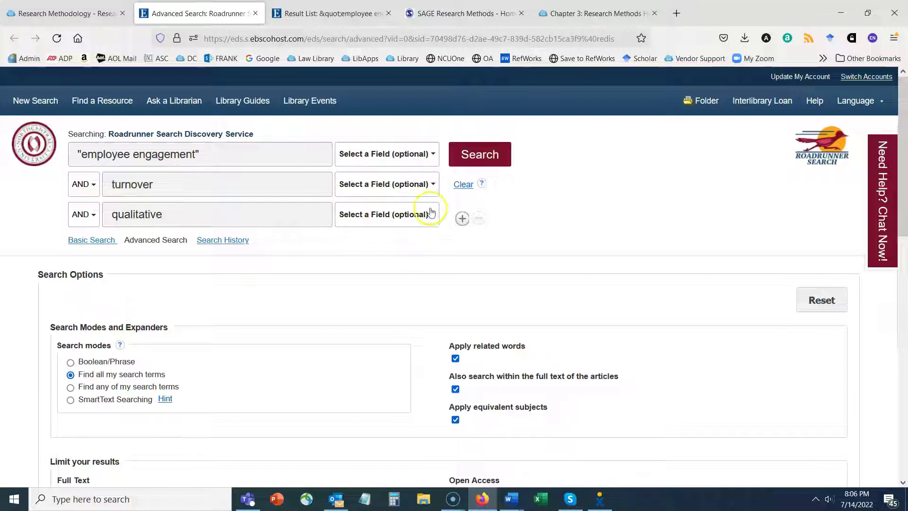
left_click(379, 216)
left_click(372, 334)
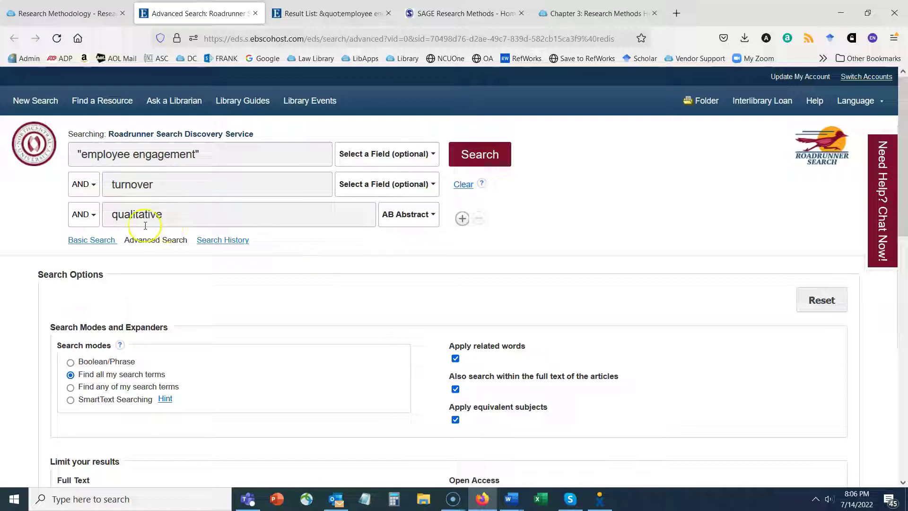
Step: Check the field options for the first term without choosing one, and limit the results to Scholarly (Peer Reviewed) Journals
left_click(375, 158)
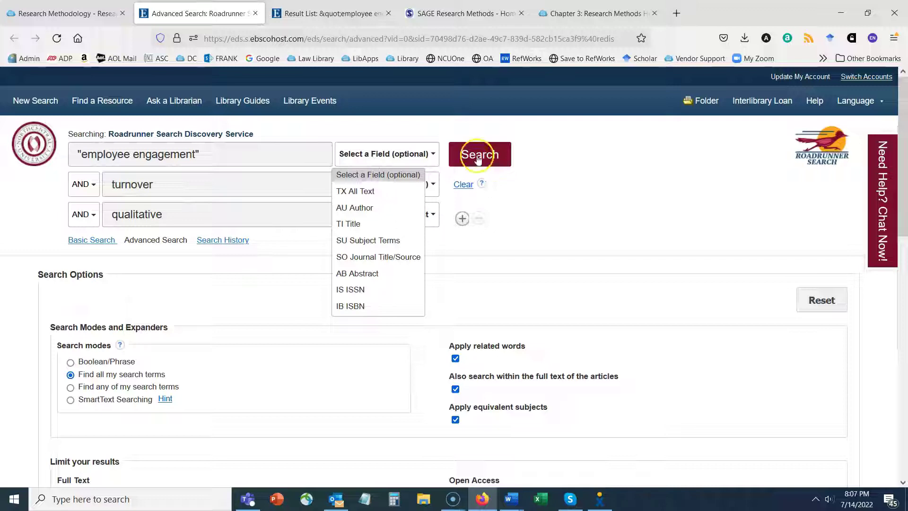
left_click(611, 207)
scroll(501, 244, "down", 3)
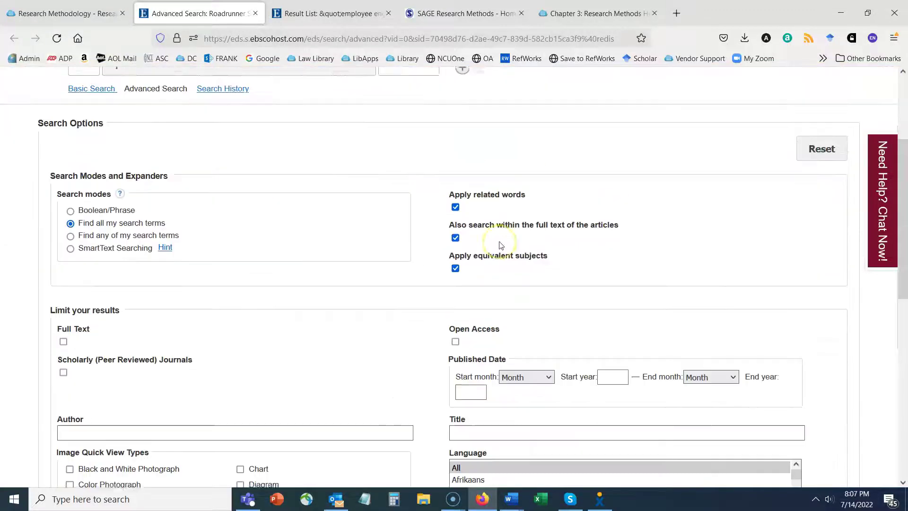
left_click(63, 368)
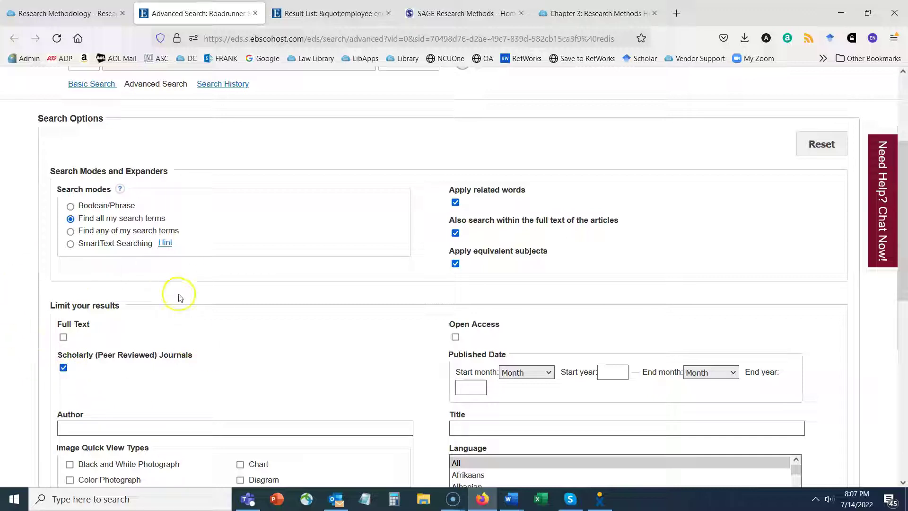
Step: Run the Roadrunner search and enlarge the results page to 110% zoom
scroll(180, 297, "up", 3)
left_click(484, 164)
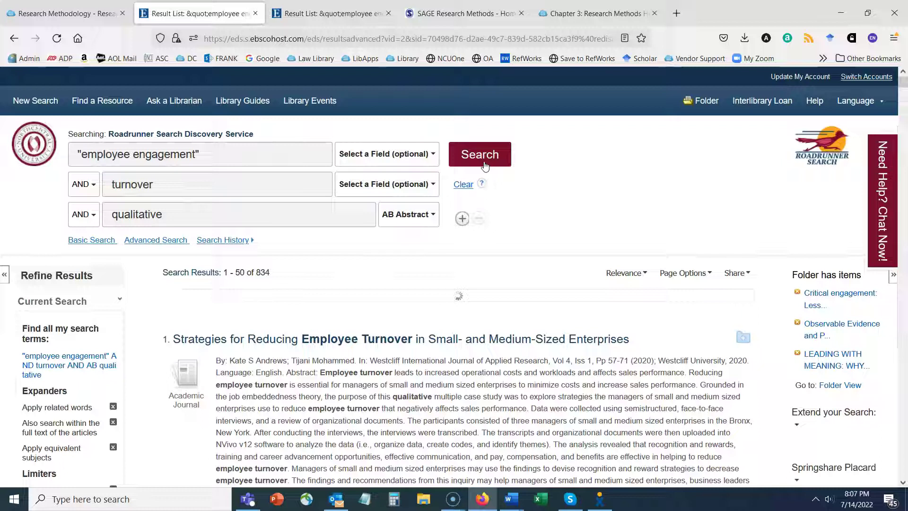
scroll(643, 252, "down", 3)
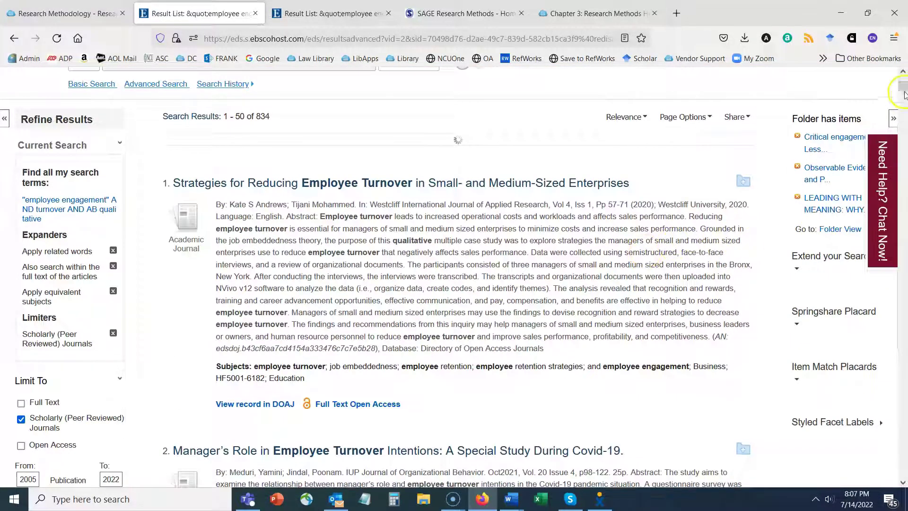
left_click(894, 39)
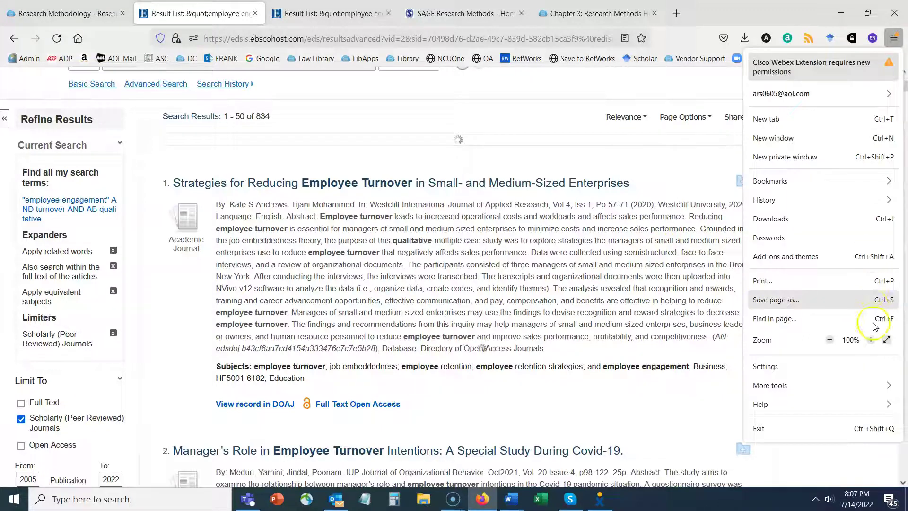
left_click(871, 340)
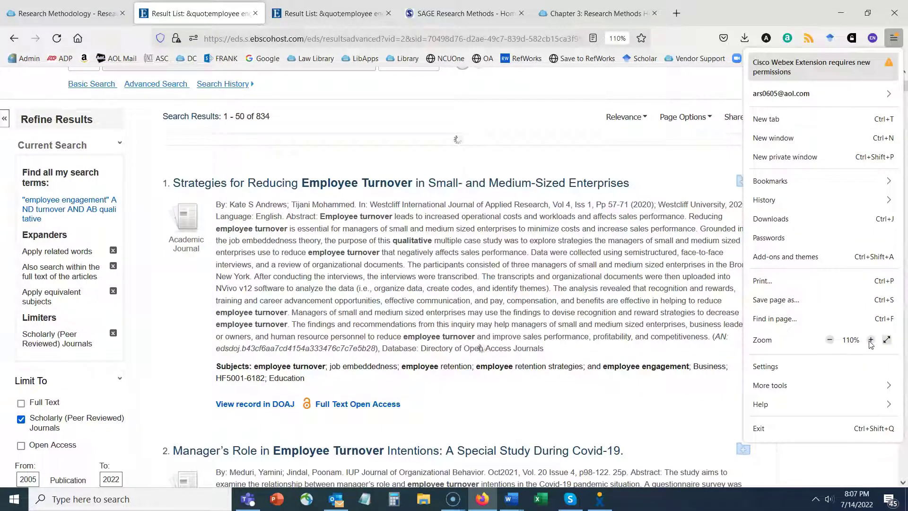
left_click(480, 130)
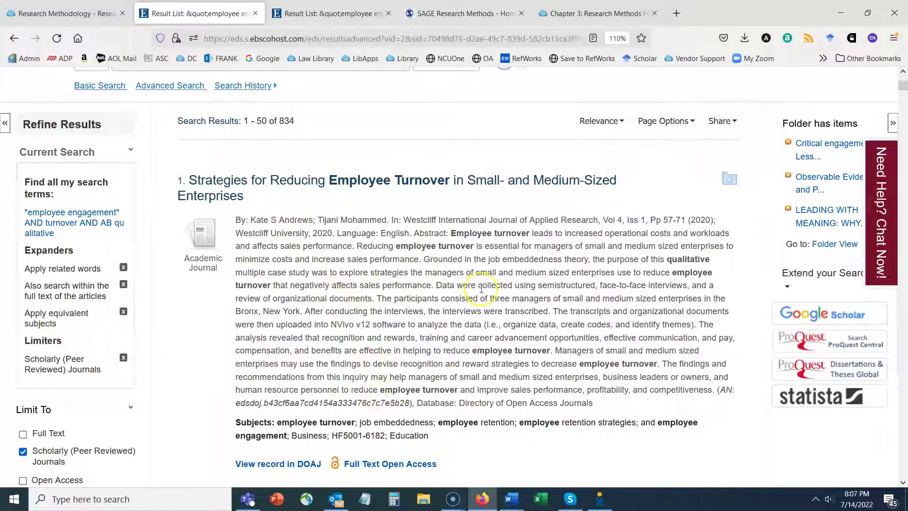
Step: Examine the abstracts of the first few results for mentions of the qualitative methodology used
left_click_drag(592, 259, 368, 273)
scroll(704, 381, "down", 3)
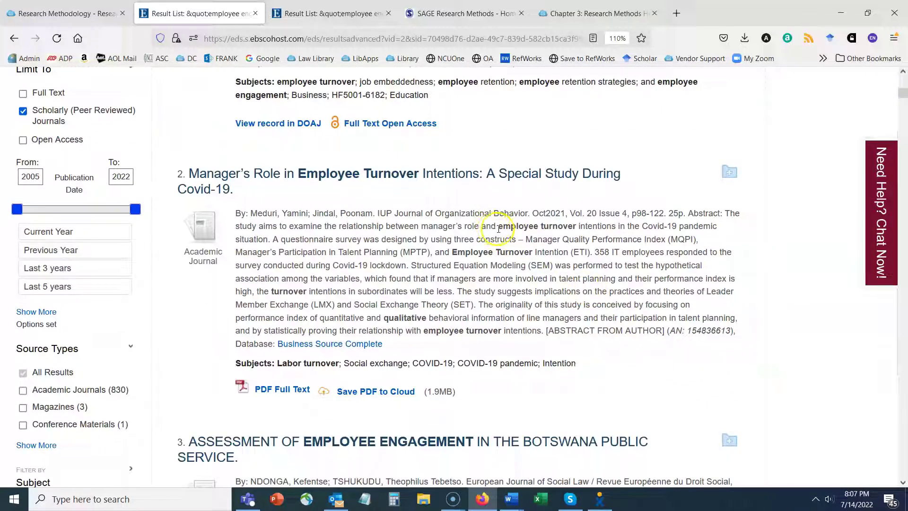
left_click_drag(324, 315, 448, 317)
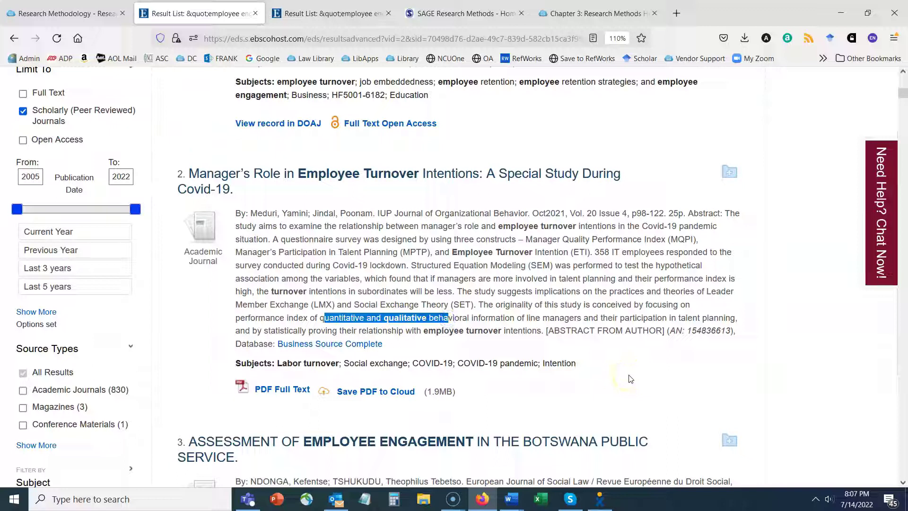
scroll(647, 282, "down", 3)
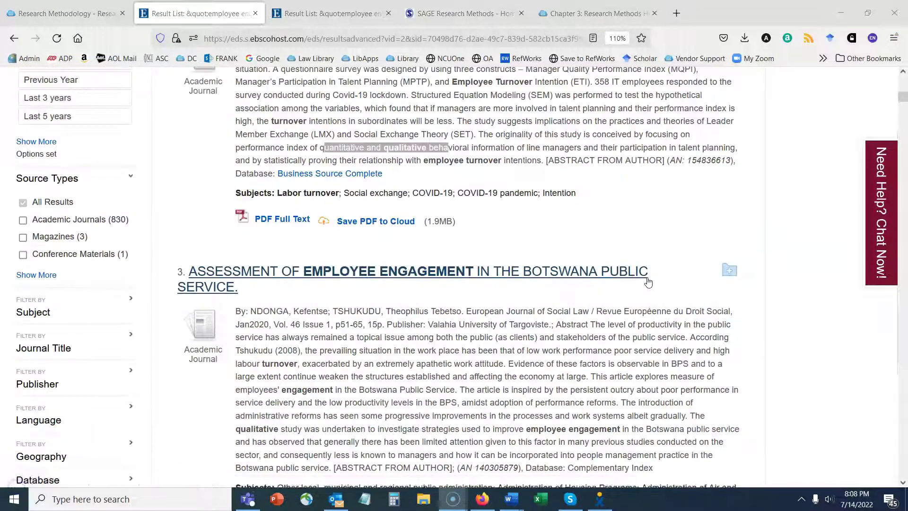
scroll(648, 282, "down", 3)
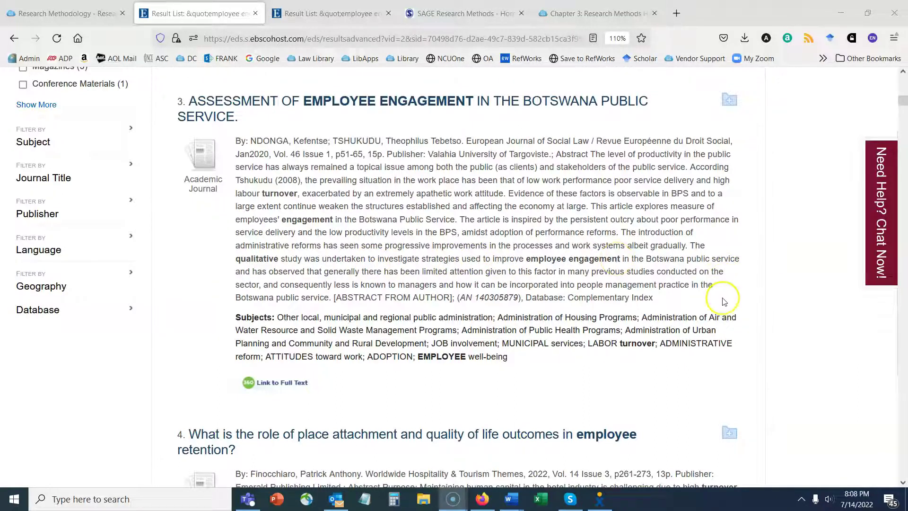
scroll(722, 301, "down", 3)
Step: Replace the third search term with interviews and rerun the Roadrunner search
left_click_drag(904, 114, 905, 59)
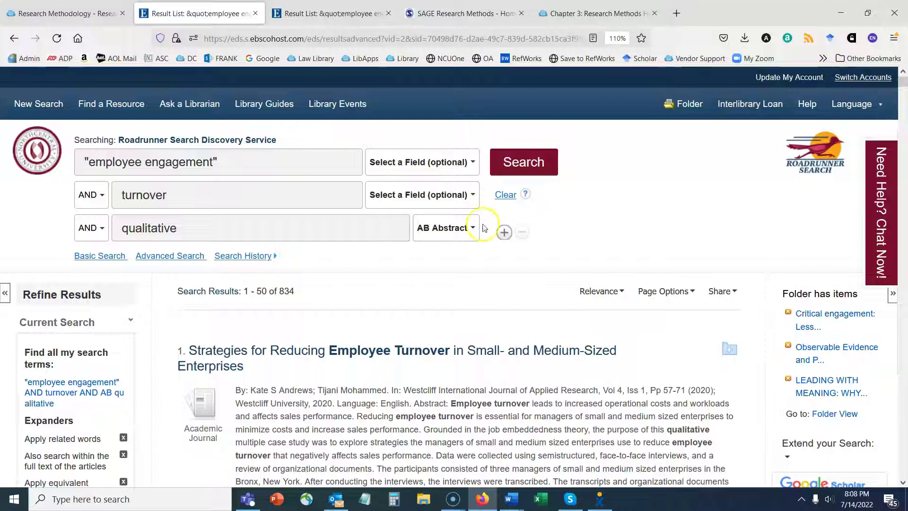
left_click_drag(201, 232, 116, 228)
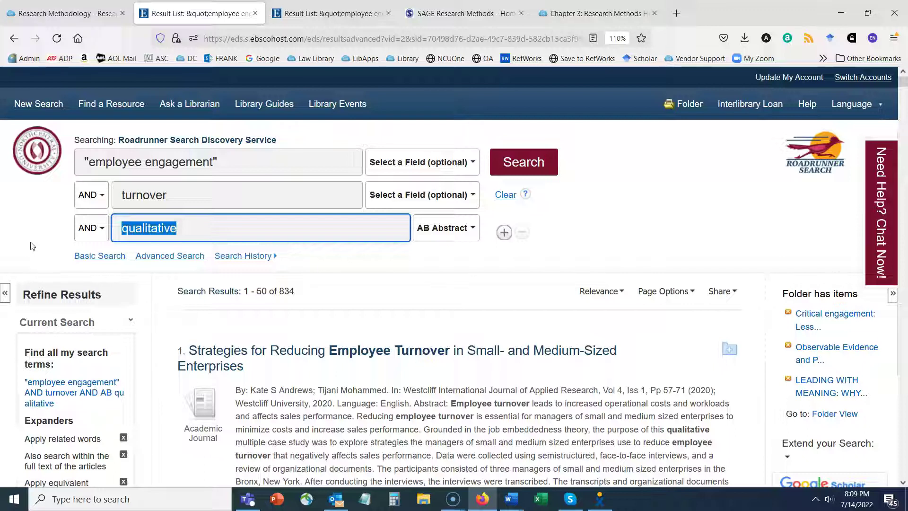
type("i")
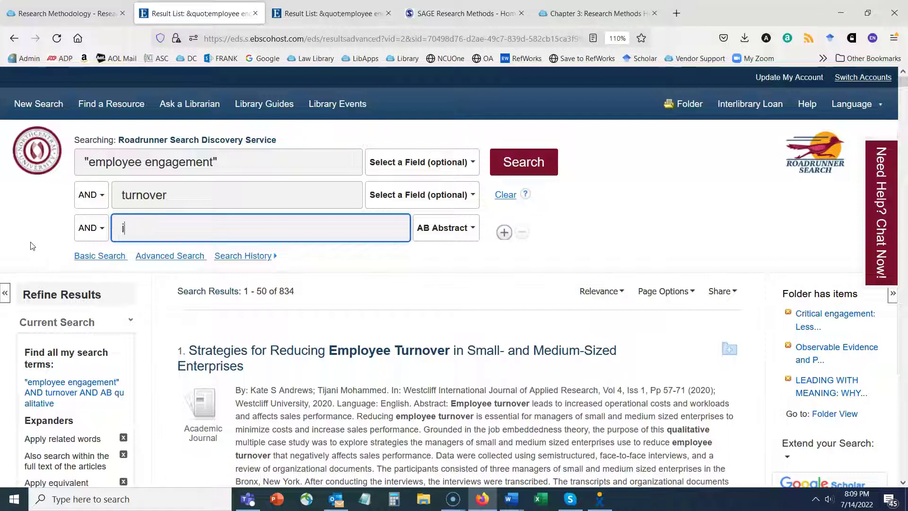
type("nterviews")
key("Return")
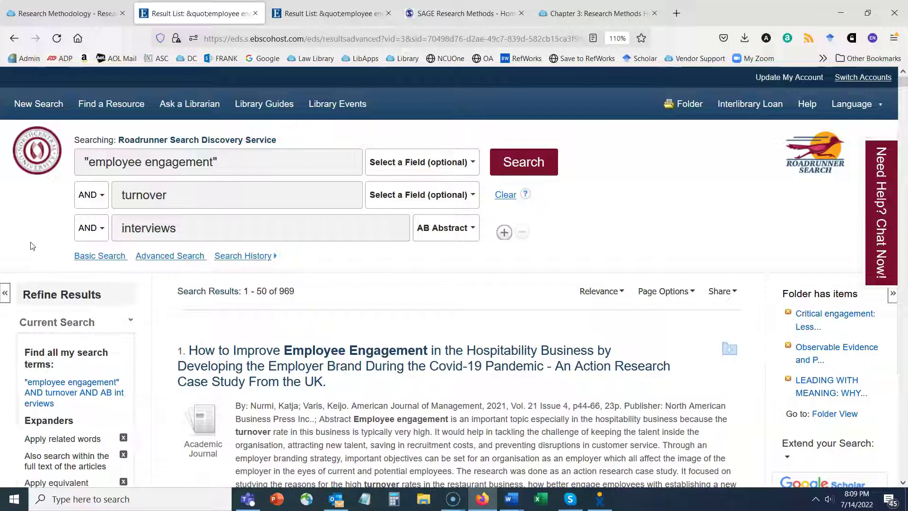
Step: Replace the third search term with the suggested term phenomenology
left_click(209, 220)
left_click_drag(208, 220, 119, 225)
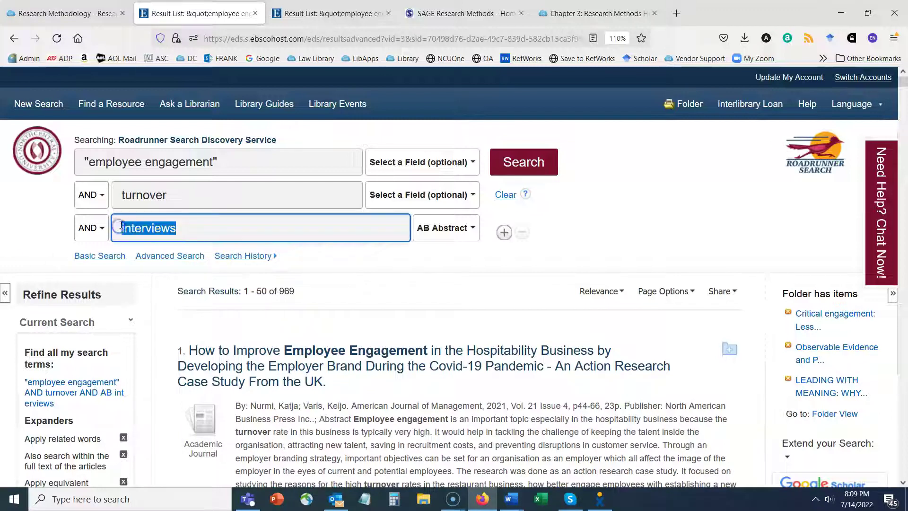
type("phenom")
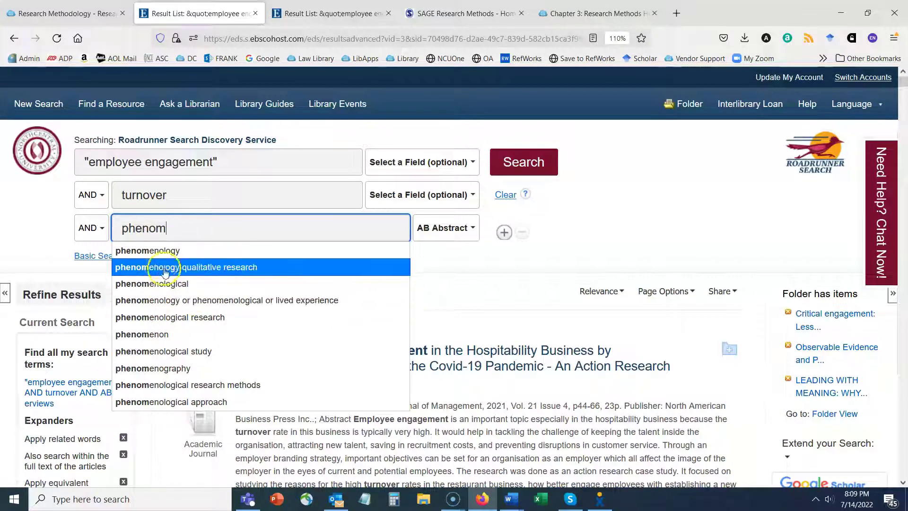
left_click(170, 250)
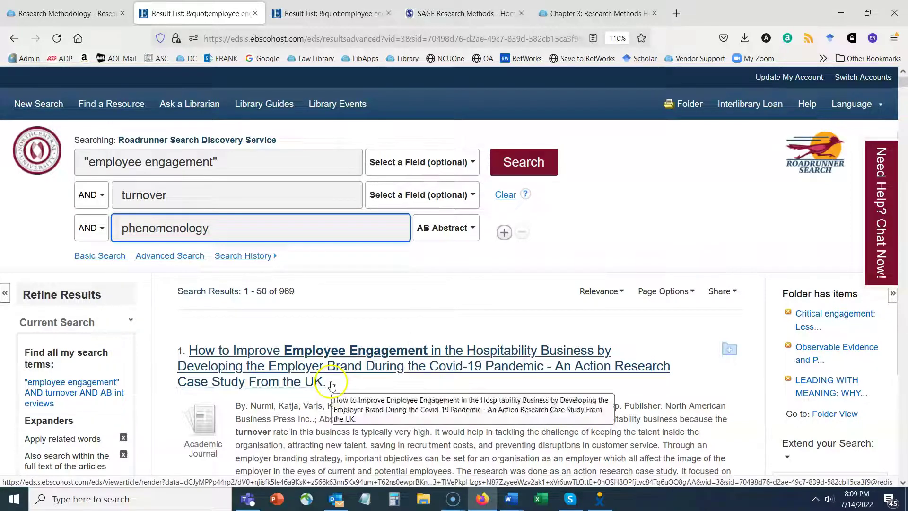
Step: Truncate the third search term to phenomenolog* and rerun the Roadrunner search
left_click_drag(241, 237, 204, 232)
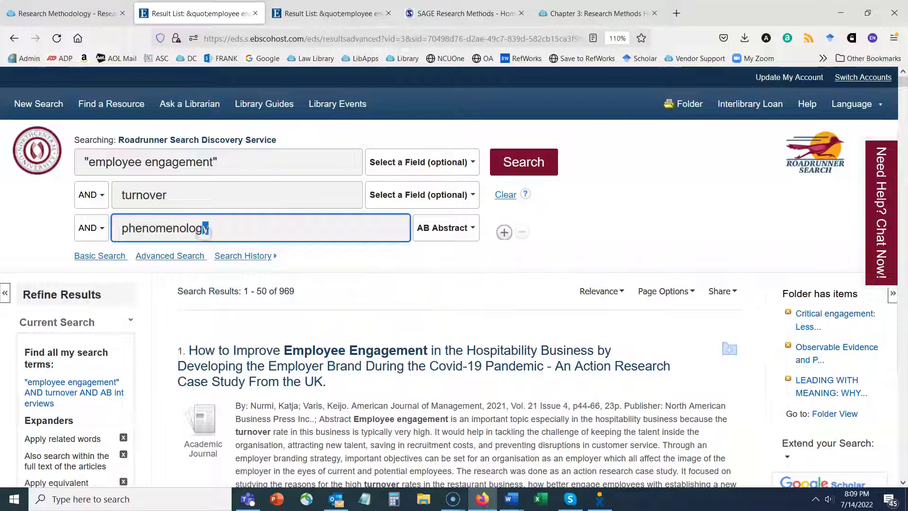
type("*")
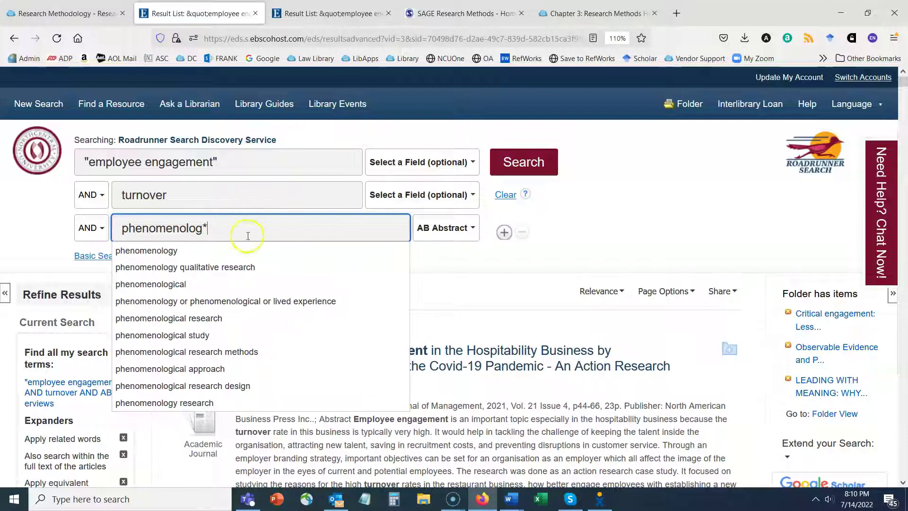
double_click(203, 227)
left_click(539, 171)
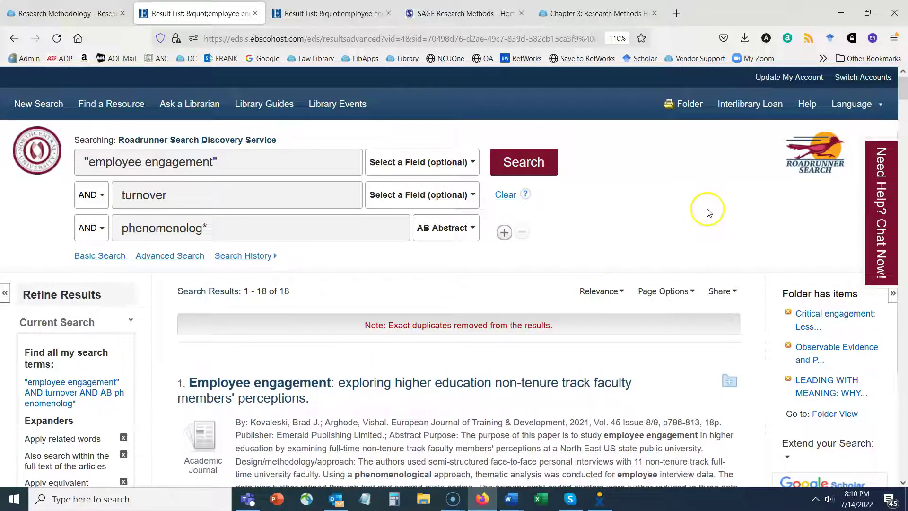
Step: Examine the result abstracts for wording that shows a phenomenological approach
scroll(381, 324, "down", 4)
scroll(541, 322, "down", 4)
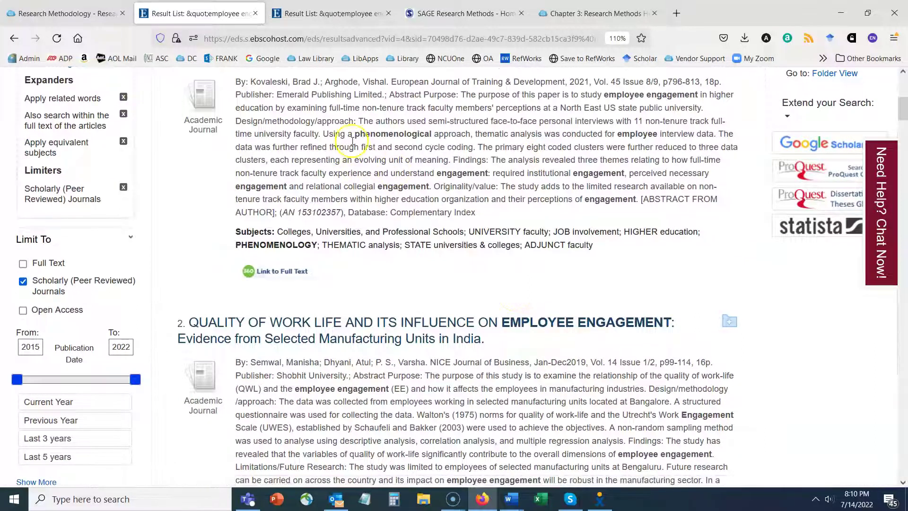
left_click_drag(323, 134, 466, 134)
scroll(648, 286, "down", 12)
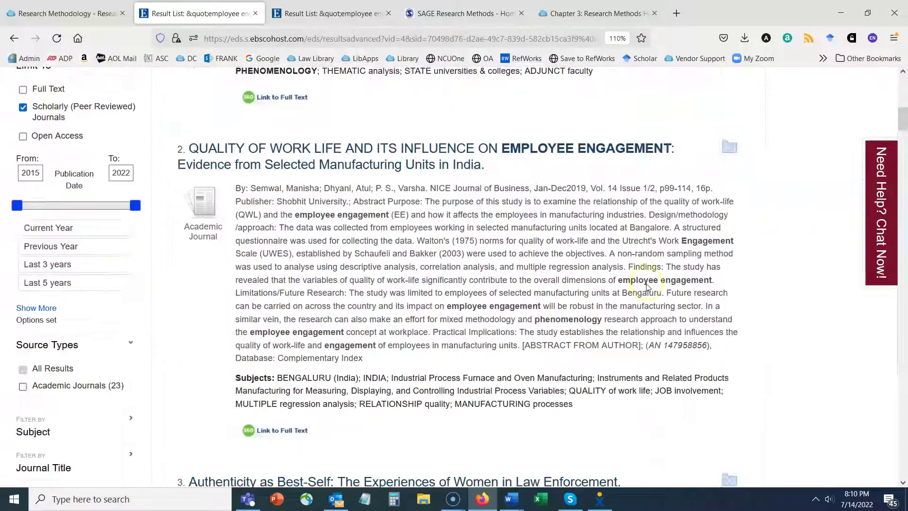
scroll(647, 286, "down", 4)
scroll(647, 286, "up", 20)
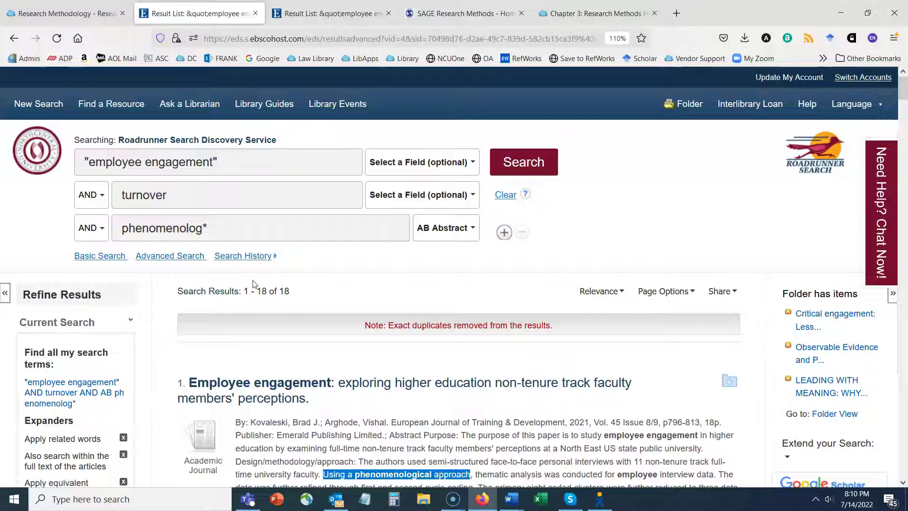
Step: Return to the library's Research Methodology page and show its Dissertations resources
left_click(48, 13)
scroll(504, 283, "up", 1)
scroll(504, 282, "up", 12)
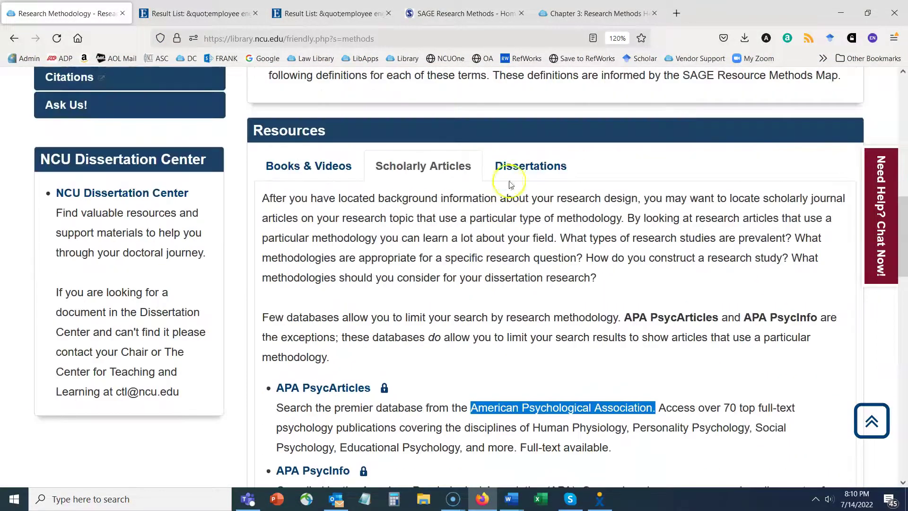
left_click(520, 166)
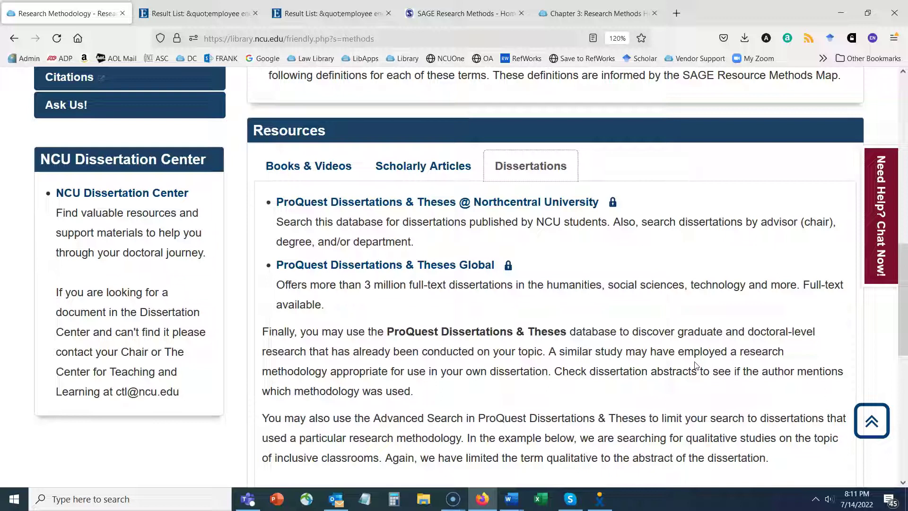
left_click(696, 363)
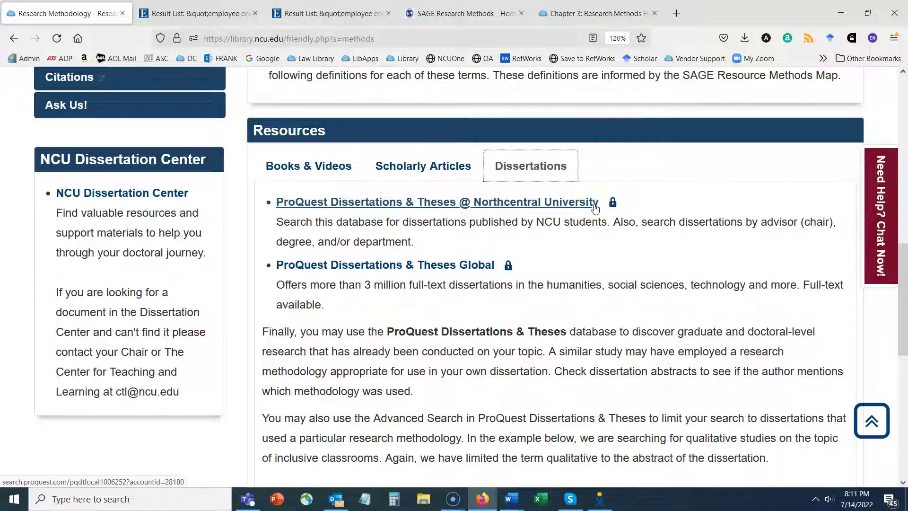
Step: Open ProQuest Dissertations & Theses Global and enter "employee engagement" AND turnover as the first two search terms
left_click(479, 267)
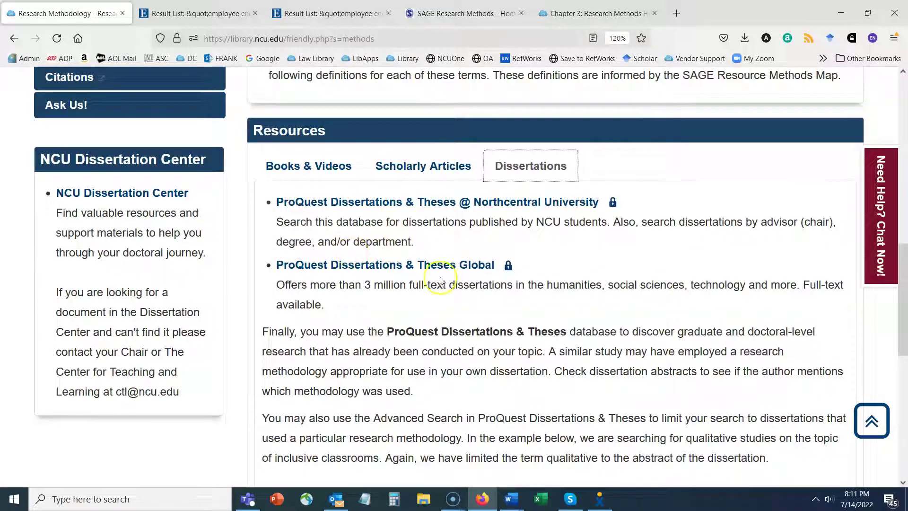
left_click(482, 265)
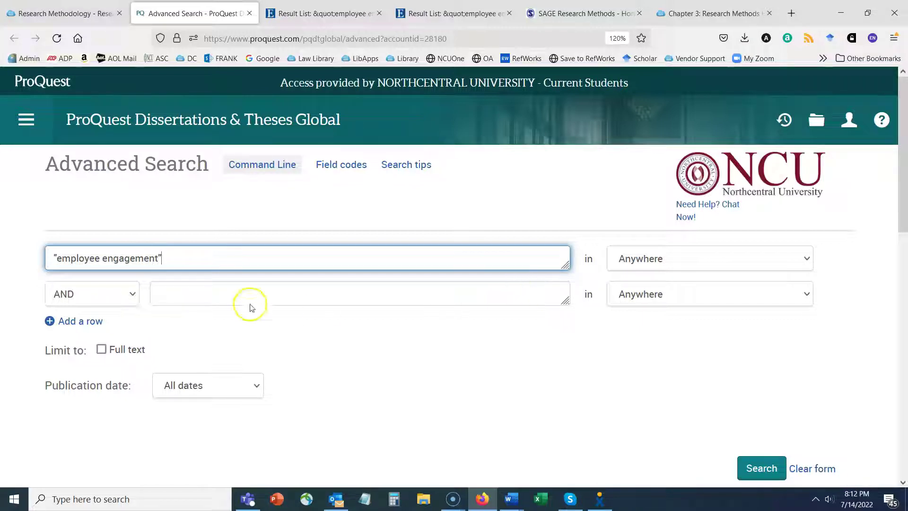
left_click(210, 287)
type("turnover")
left_click(693, 353)
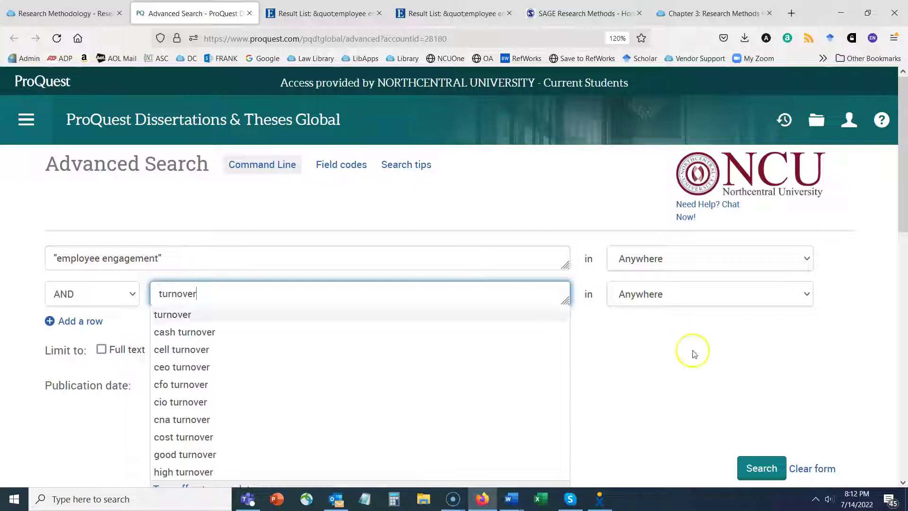
Step: Add a third search row with the quoted phrase "mixed methods", combined with AND
left_click(70, 321)
left_click(209, 330)
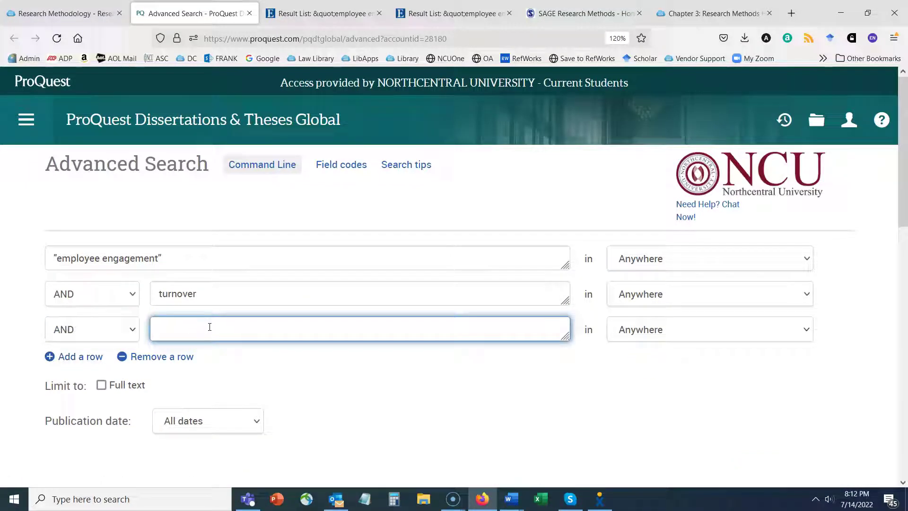
type("\"n")
type("ixed methods")
left_click(446, 378)
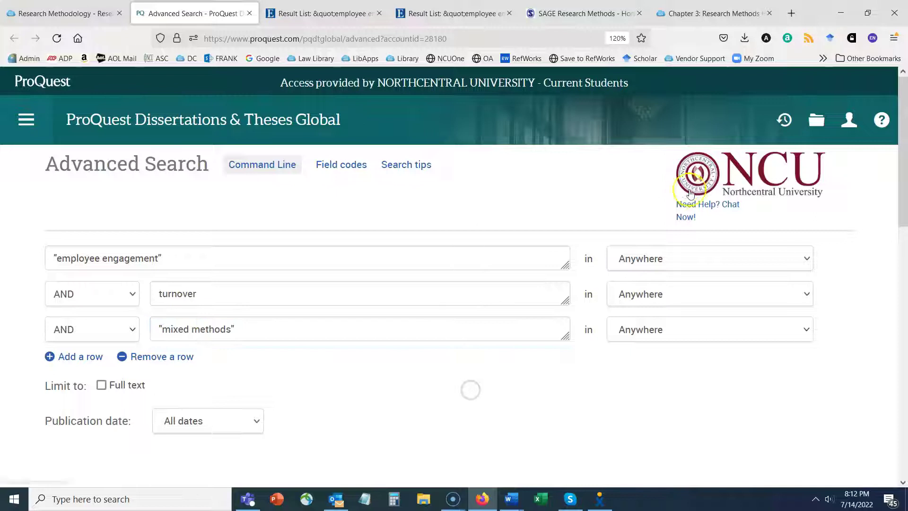
Step: Restrict "employee engagement" and turnover to Document title — TI, and "mixed methods" to Abstract — AB
left_click(684, 261)
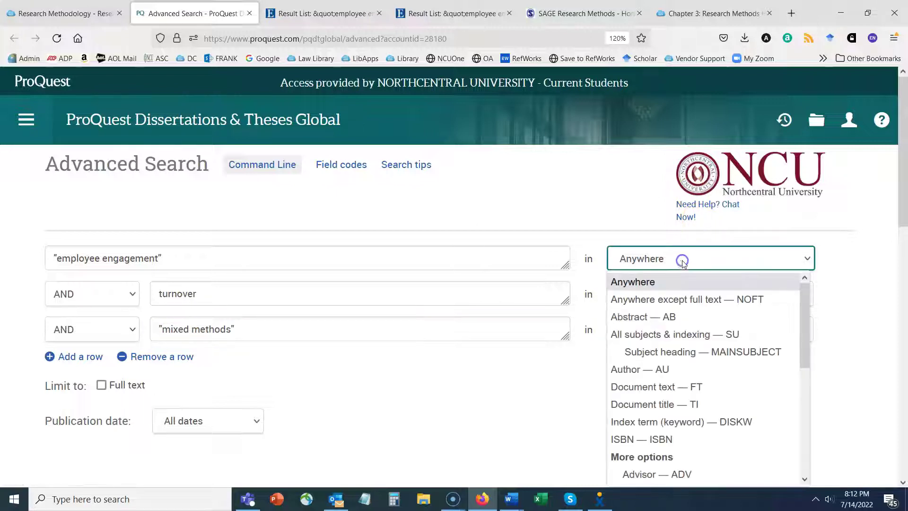
left_click(669, 404)
left_click(655, 294)
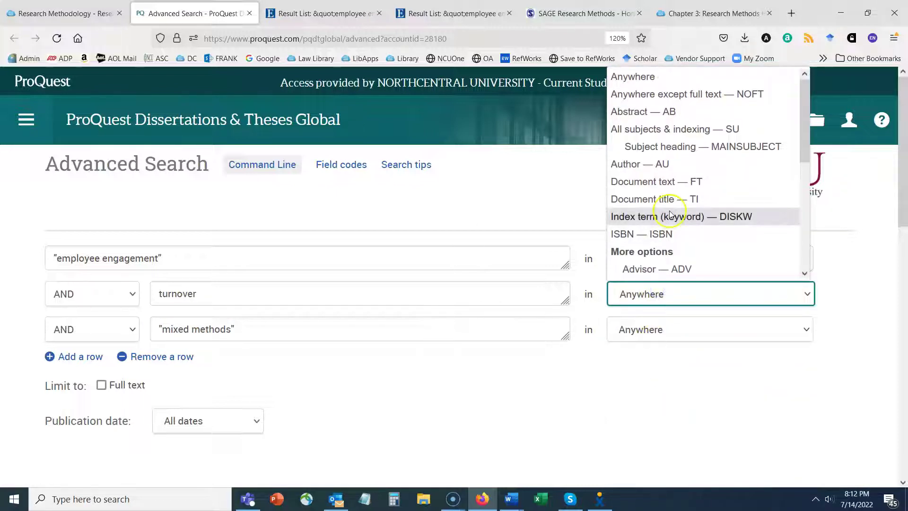
left_click(601, 382)
left_click(653, 296)
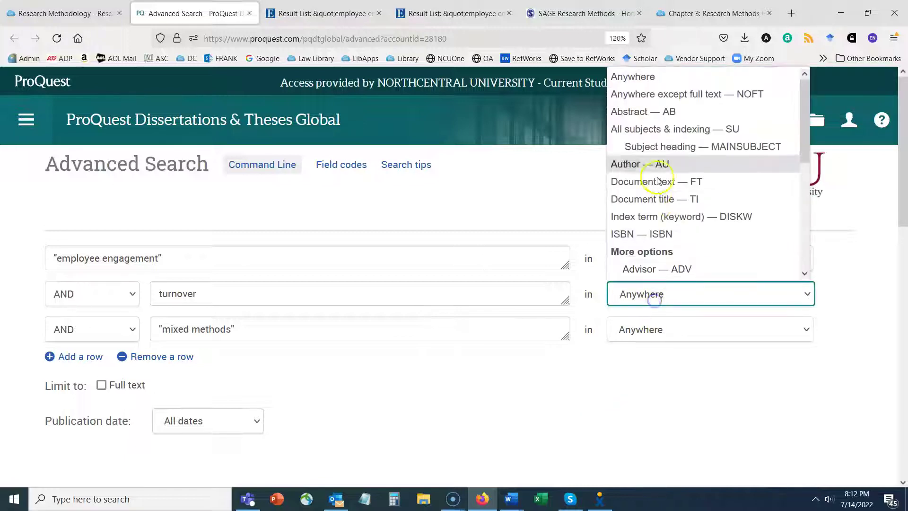
left_click(665, 200)
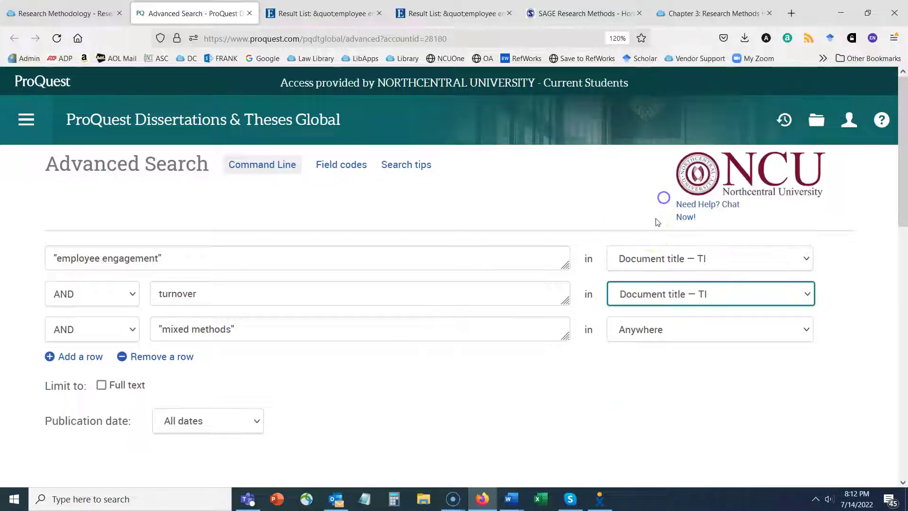
left_click(646, 337)
left_click(643, 113)
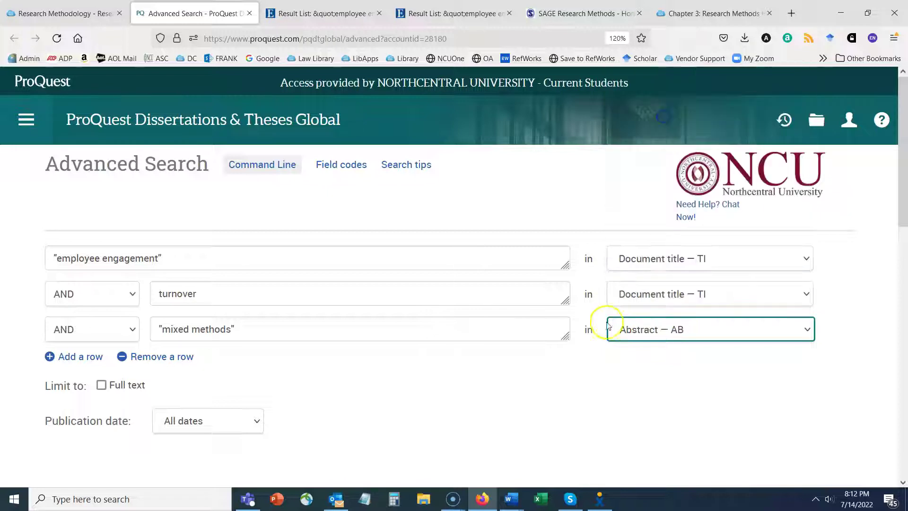
Step: Run the dissertation search with the current title and abstract field restrictions
left_click(586, 386)
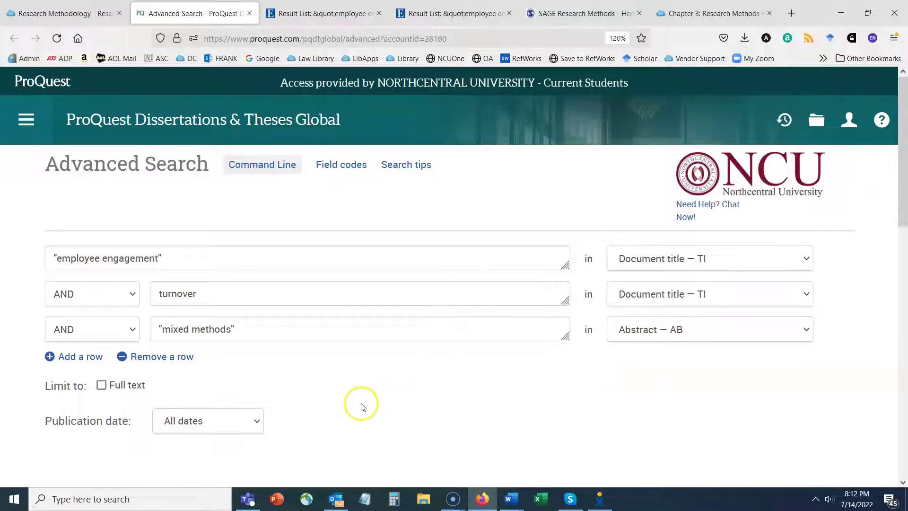
scroll(356, 360, "down", 3)
left_click(760, 318)
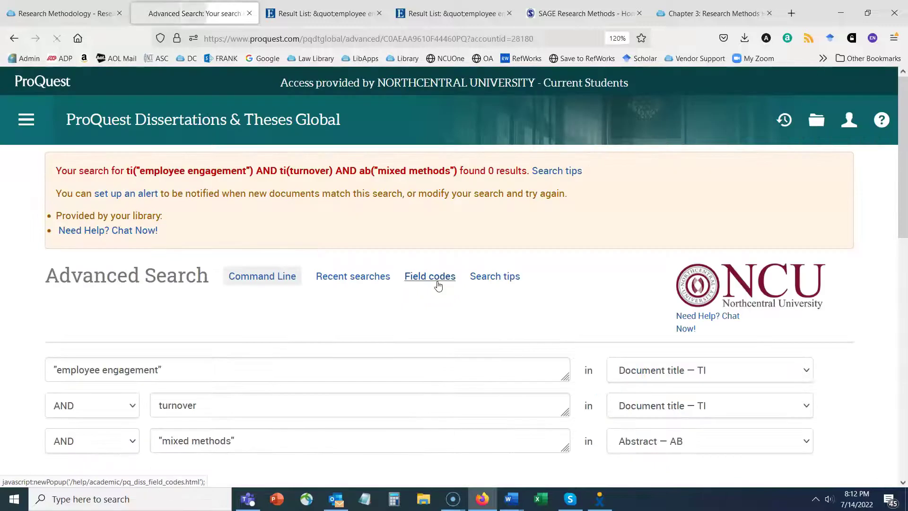
Step: Change the search field for turnover to Anywhere and rerun the search
scroll(462, 271, "down", 3)
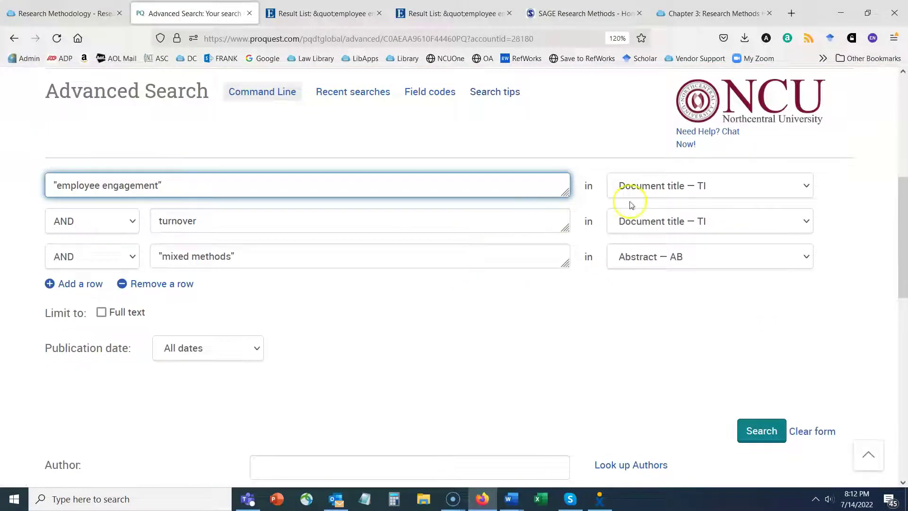
left_click(648, 220)
left_click(647, 244)
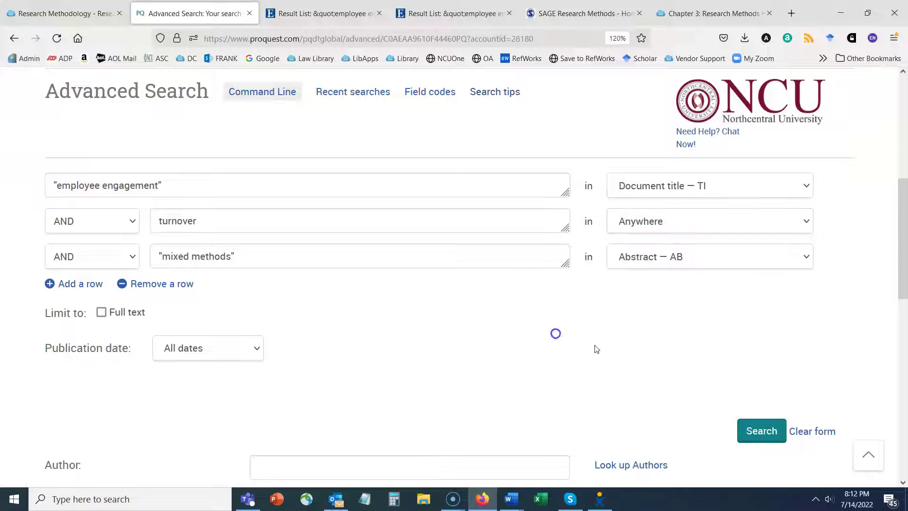
left_click(756, 437)
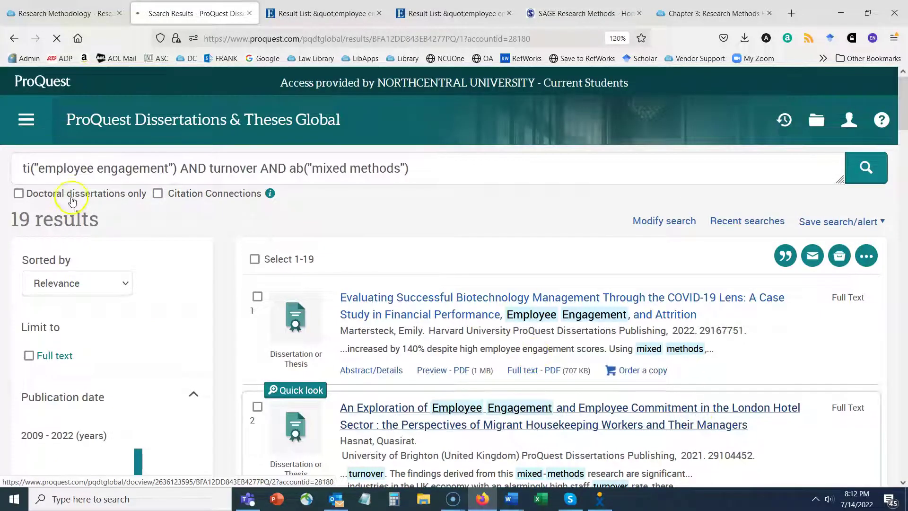
Step: Highlight the title-restricted term in the query, compare it with Roadrunner Search's first-row field options, and return to the ProQuest results
left_click_drag(20, 172, 184, 169)
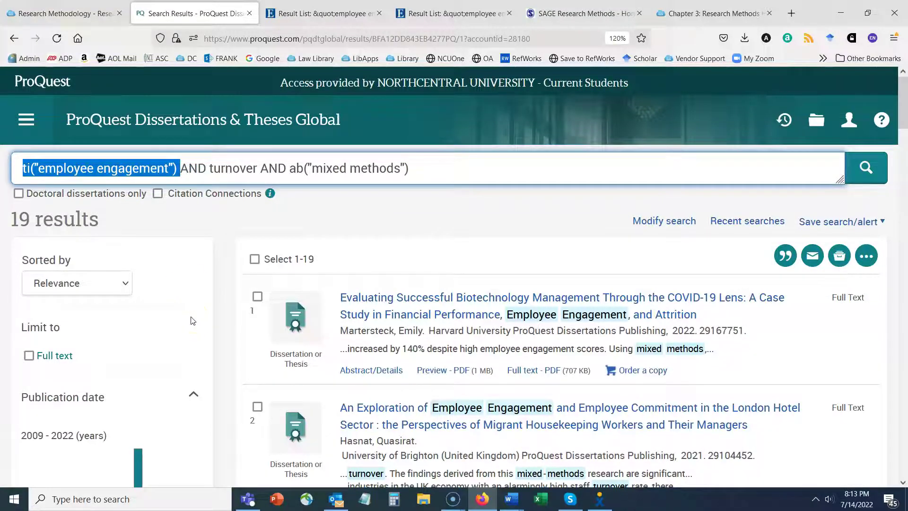
key("ctrl+Tab")
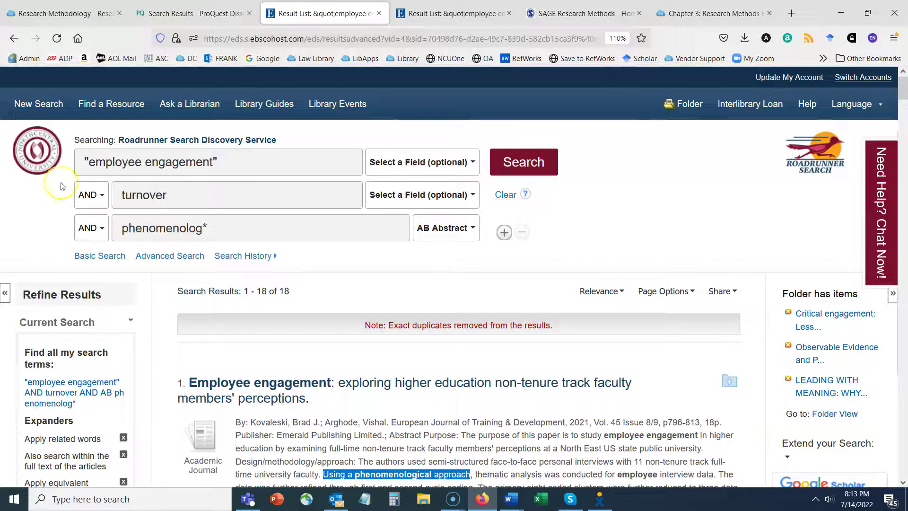
left_click(448, 164)
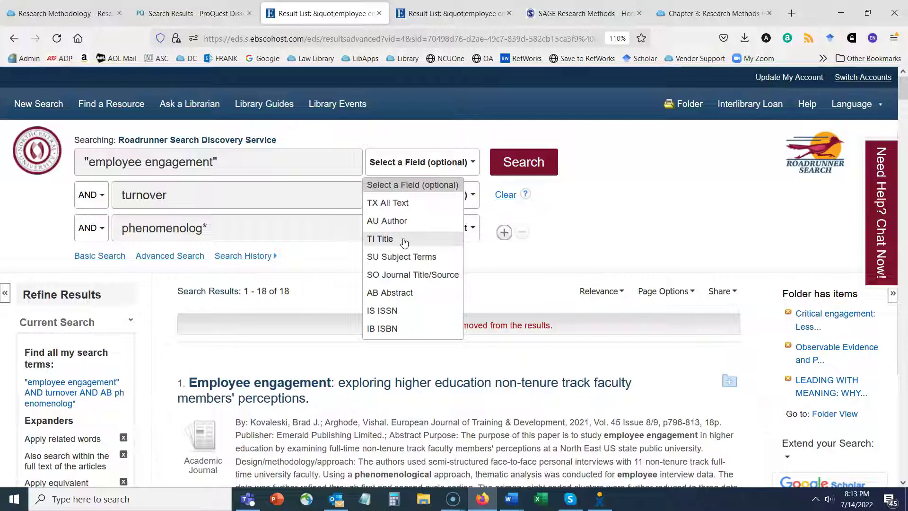
left_click(190, 13)
left_click(219, 221)
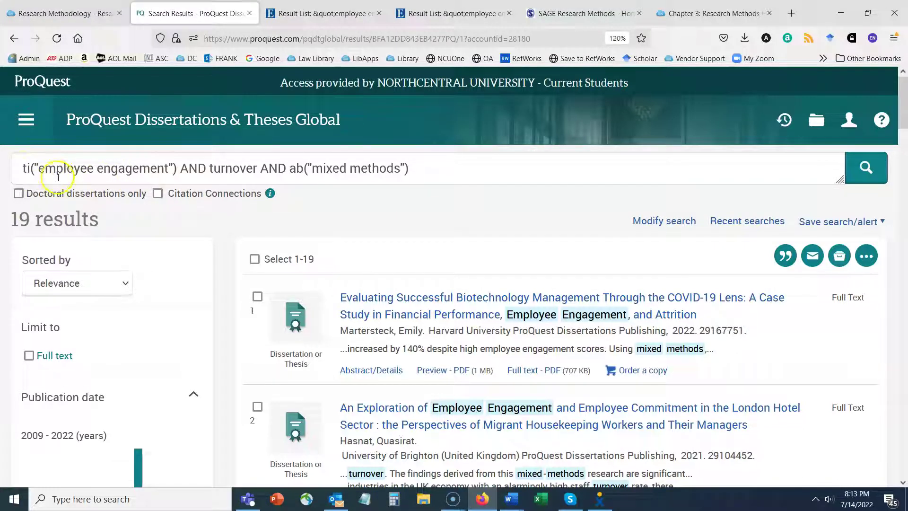
left_click_drag(12, 219, 91, 218)
left_click(105, 218)
Step: Preview the first dissertation's abstract, highlight its sentence on using mixed methods, and close the preview
left_click_drag(902, 102, 904, 131)
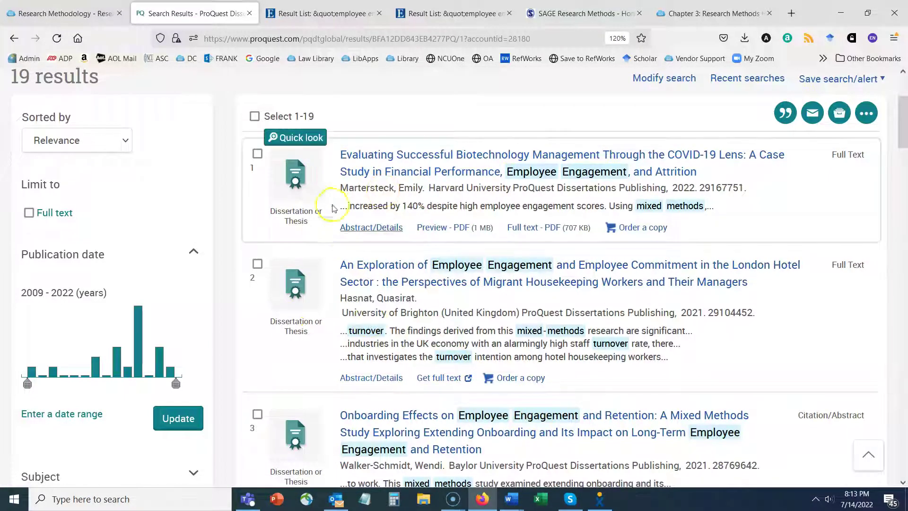
left_click(303, 147)
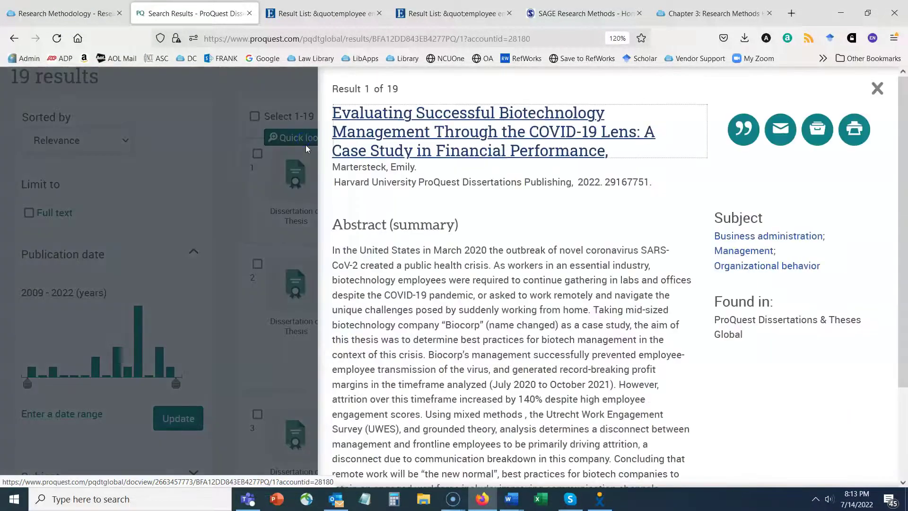
scroll(904, 215, "down", 3)
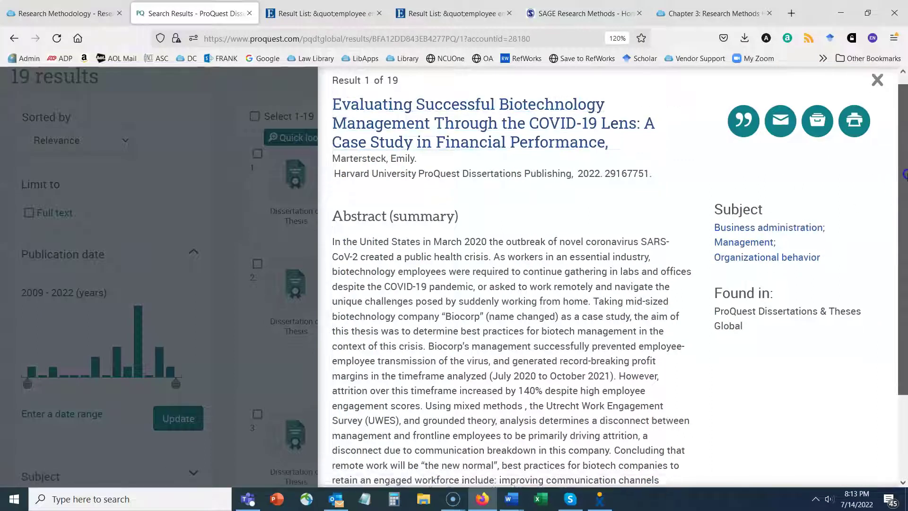
scroll(904, 215, "down", 2)
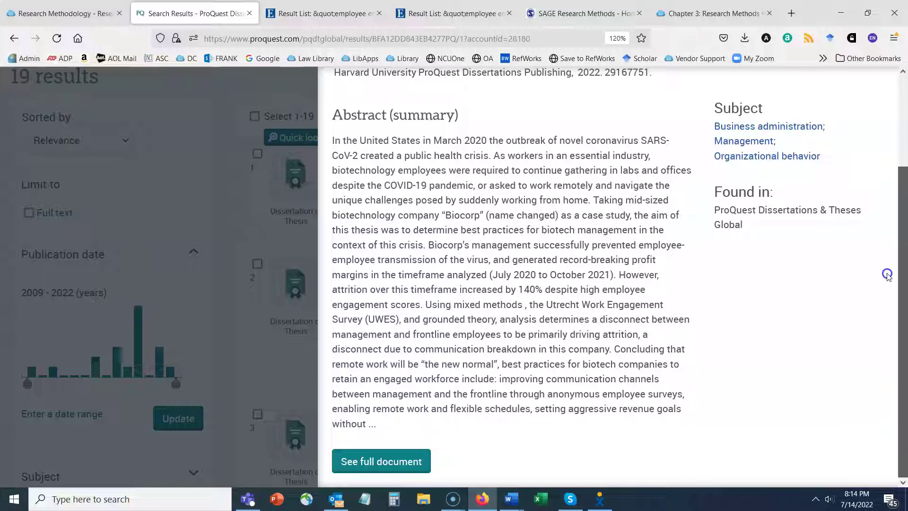
left_click_drag(425, 304, 688, 330)
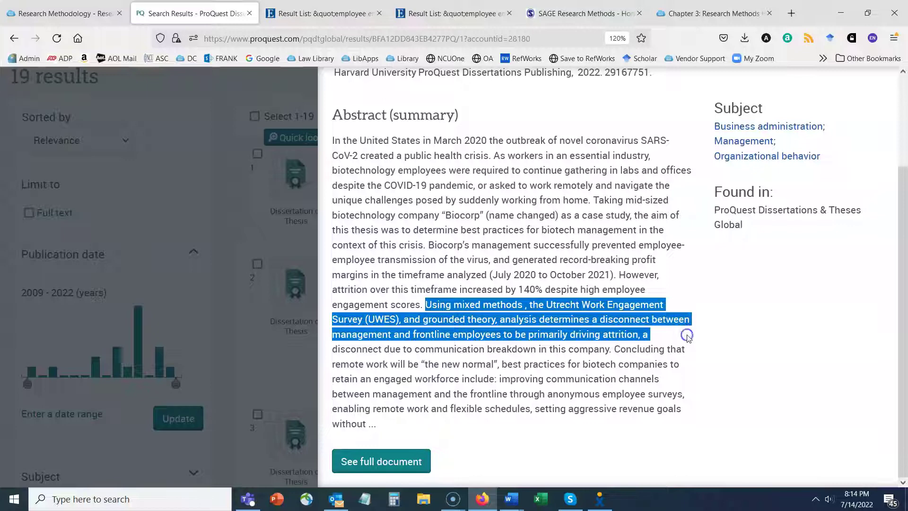
scroll(774, 174, "up", 3)
left_click(869, 88)
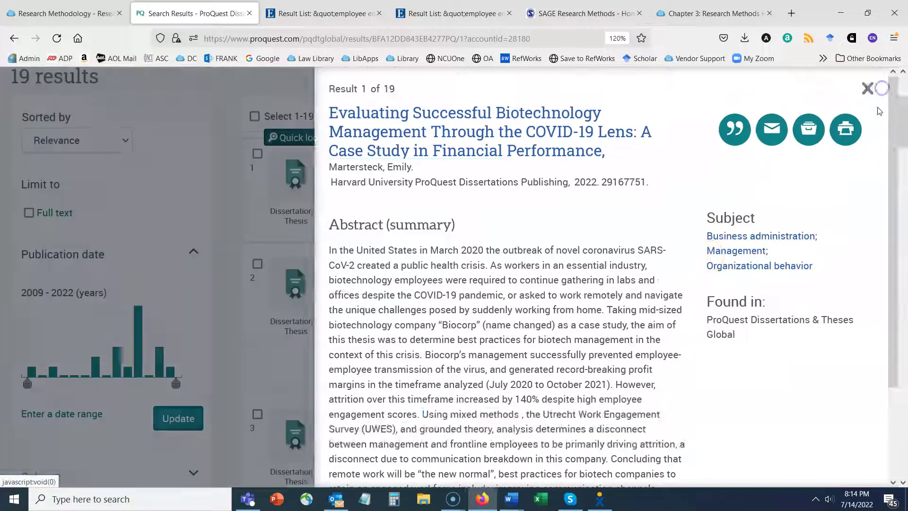
Step: Preview the second dissertation's abstract, highlight the passage on combining qualitative and quantitative methods, and close the preview
scroll(814, 185, "down", 3)
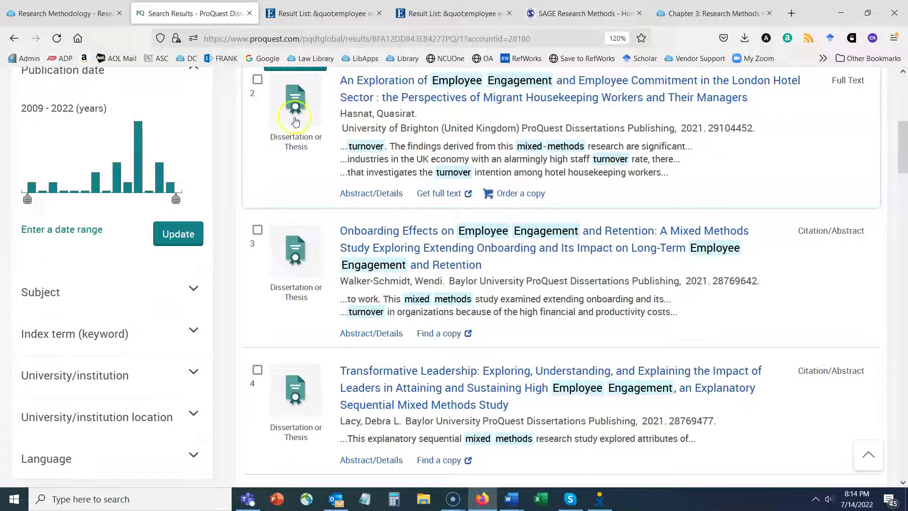
scroll(295, 122, "up", 4)
left_click(293, 247)
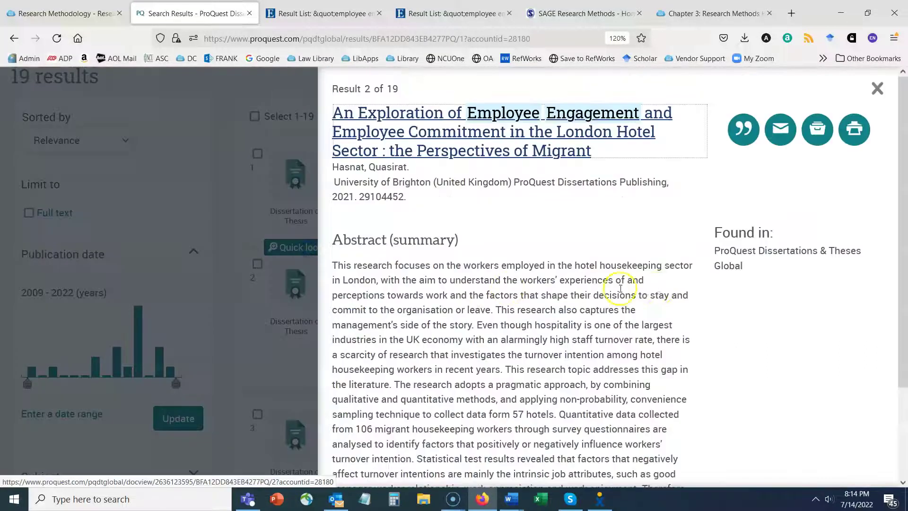
scroll(757, 297, "down", 2)
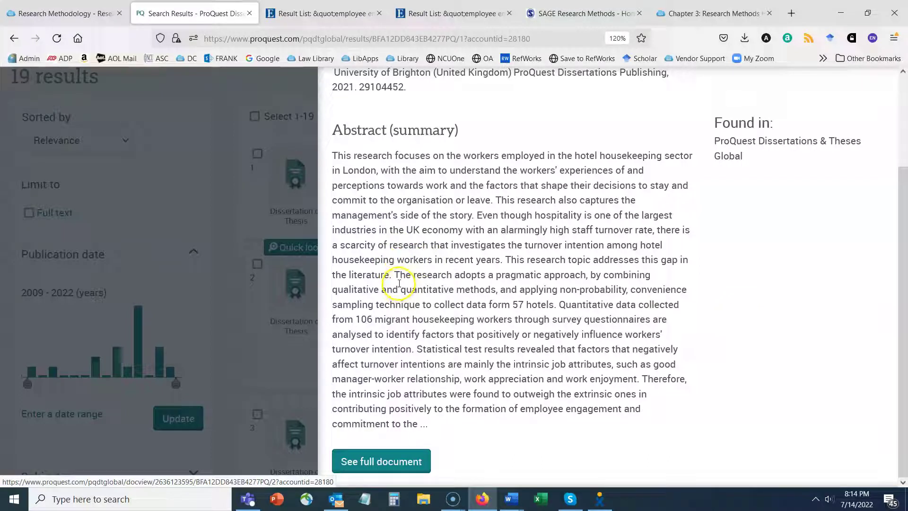
left_click_drag(395, 259, 468, 275)
left_click(468, 275)
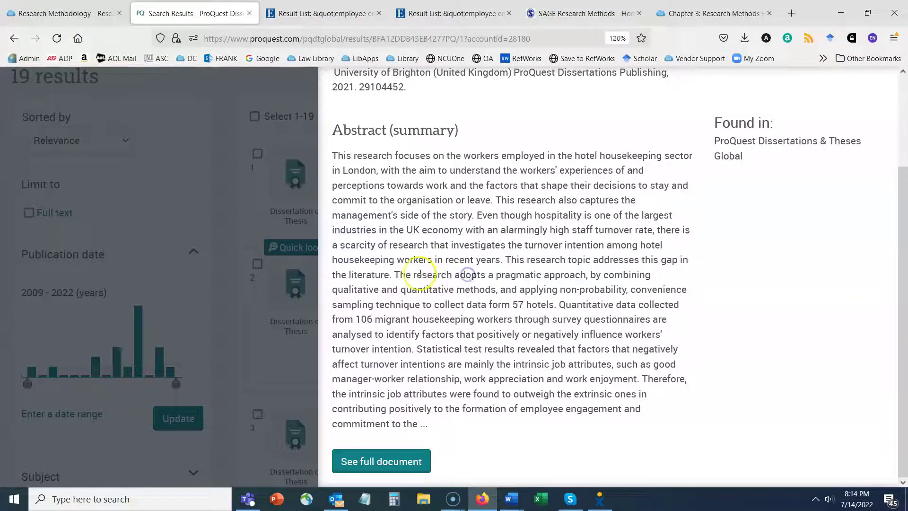
left_click_drag(394, 274, 494, 285)
scroll(494, 287, "up", 2)
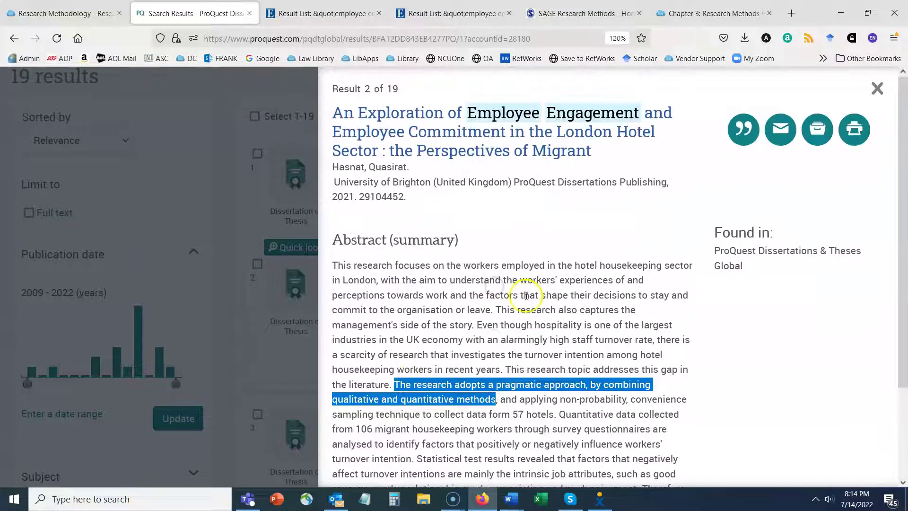
left_click(876, 90)
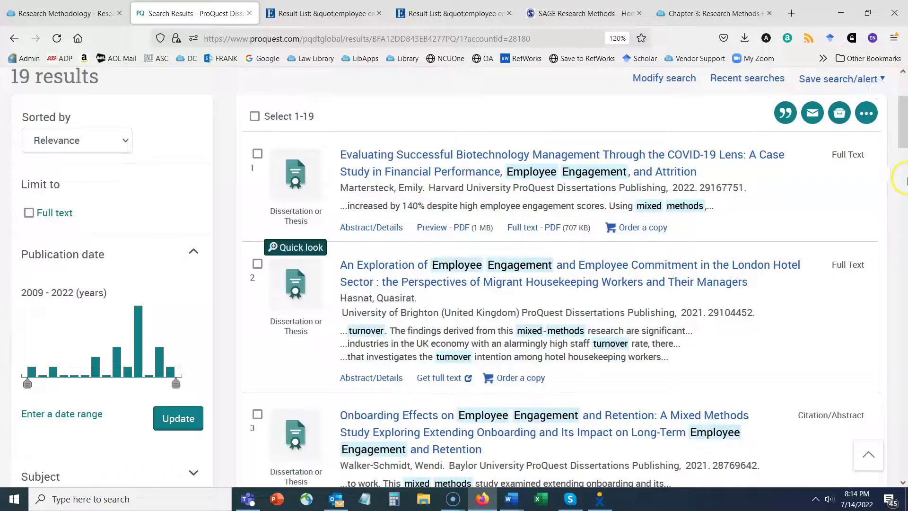
Step: Replace "mixed methods" with "case study" in the query, run the search, and limit it to doctoral dissertations only
scroll(279, 154, "up", 3)
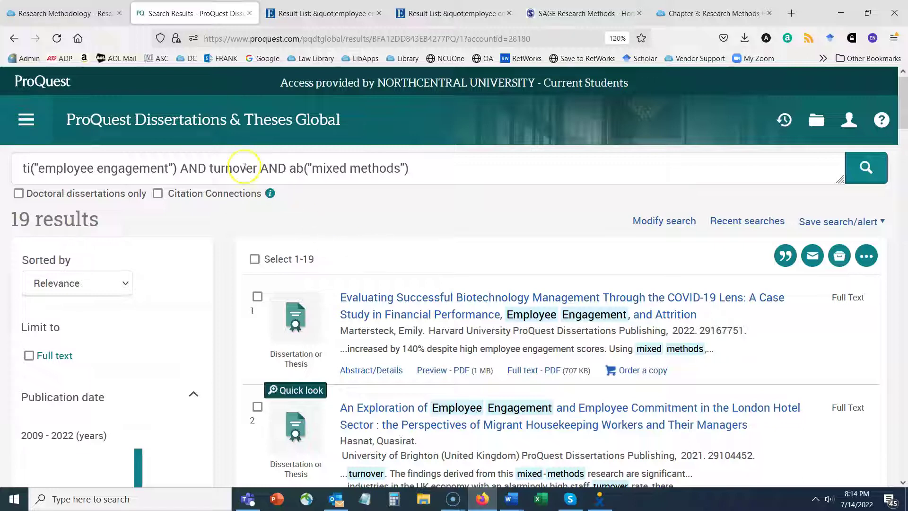
left_click(313, 169)
left_click_drag(312, 169, 403, 170)
type("case study")
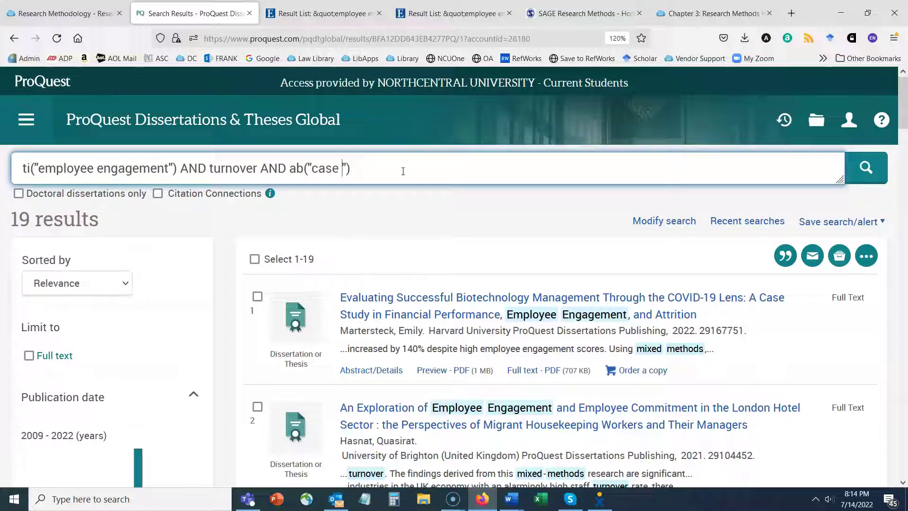
key("Return")
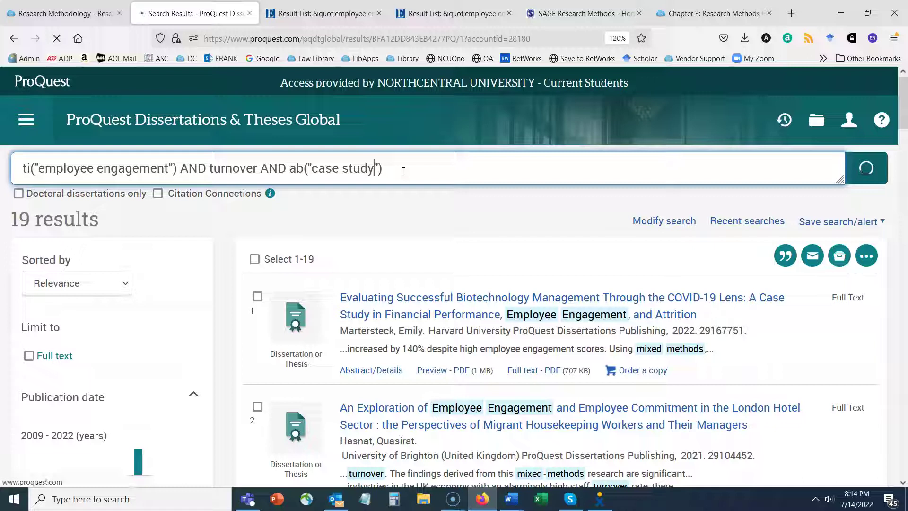
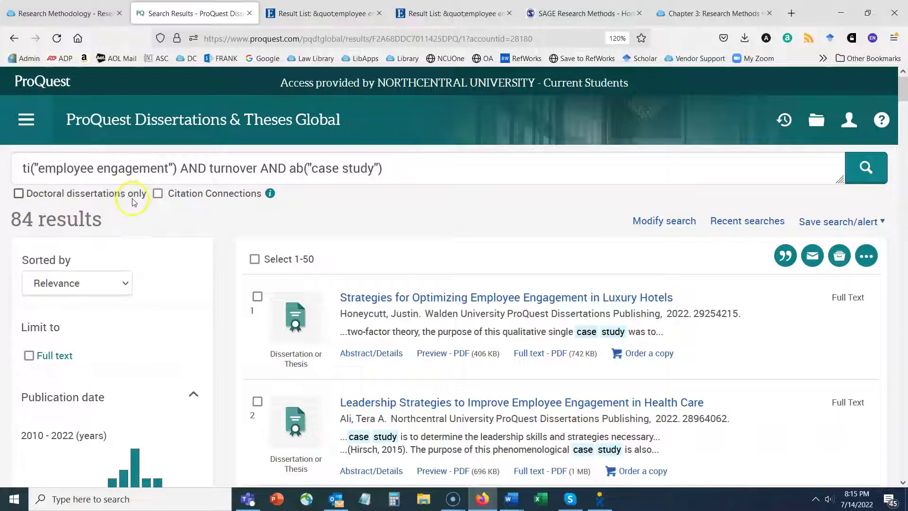
left_click(20, 195)
left_click(876, 171)
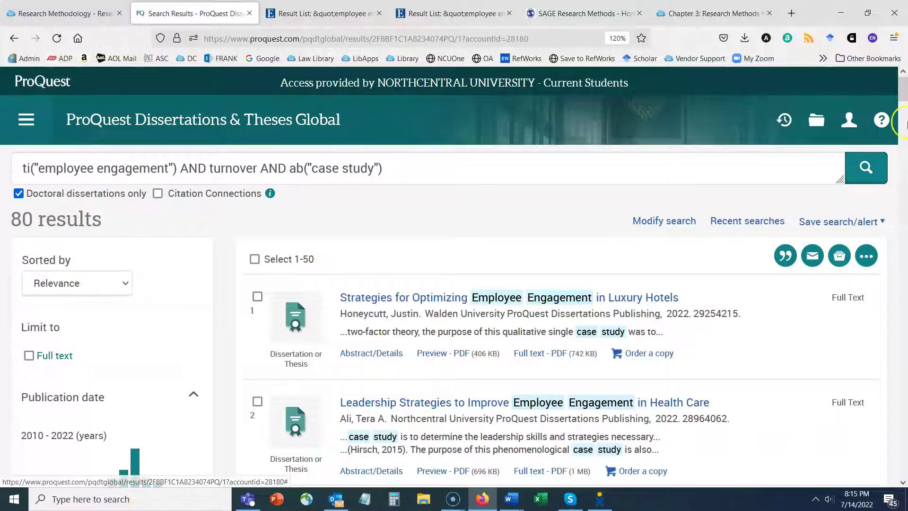
Step: Browse the doctoral case study results and highlight Northcentral University in the second result's citation
scroll(903, 91, "down", 1)
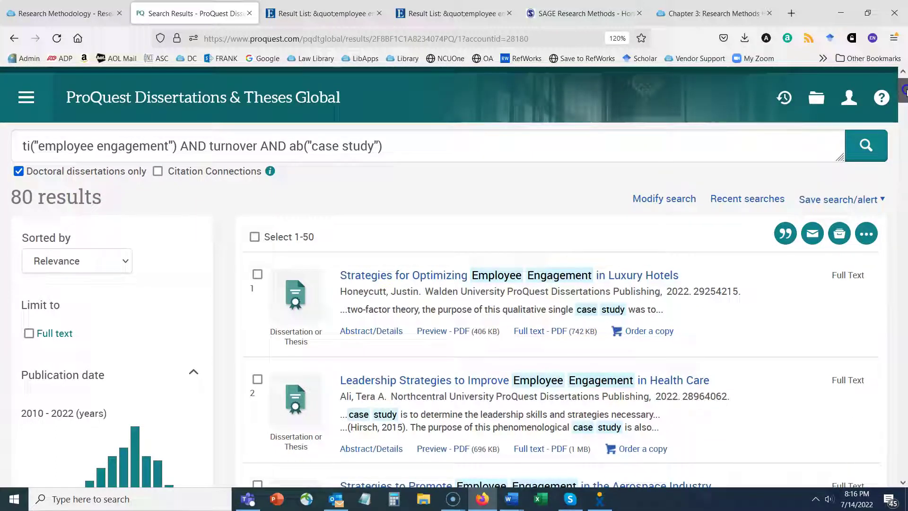
scroll(903, 91, "down", 2)
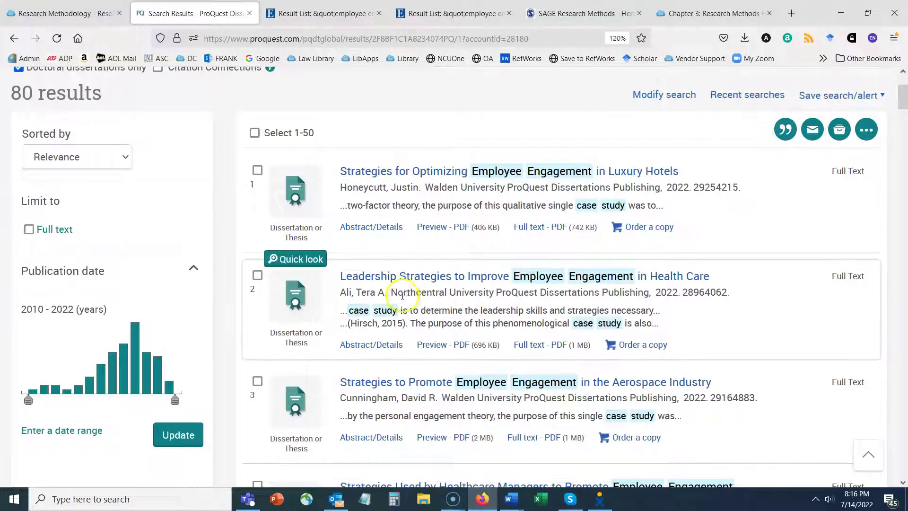
left_click_drag(391, 292, 495, 292)
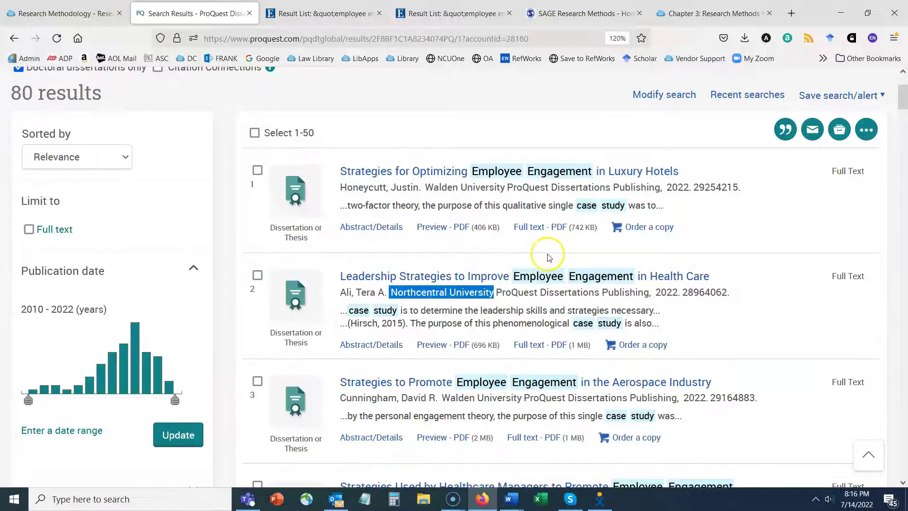
scroll(543, 255, "down", 3)
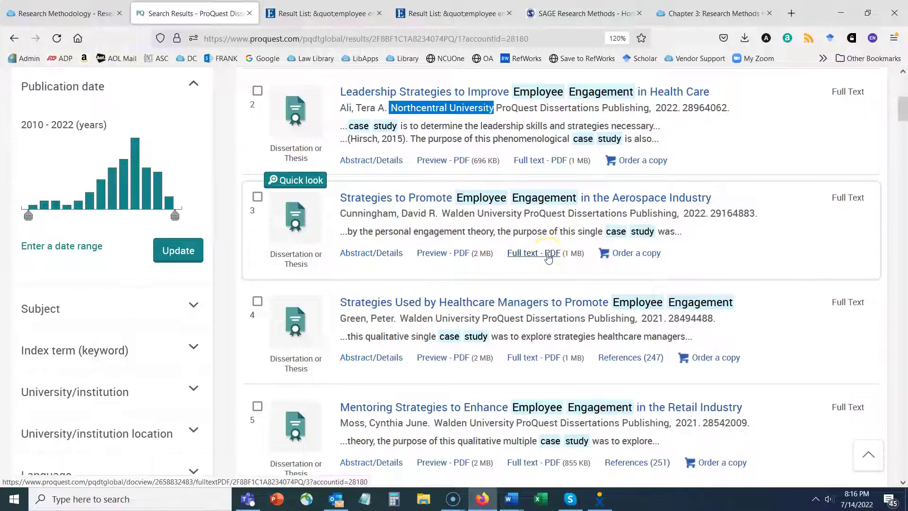
scroll(548, 257, "down", 3)
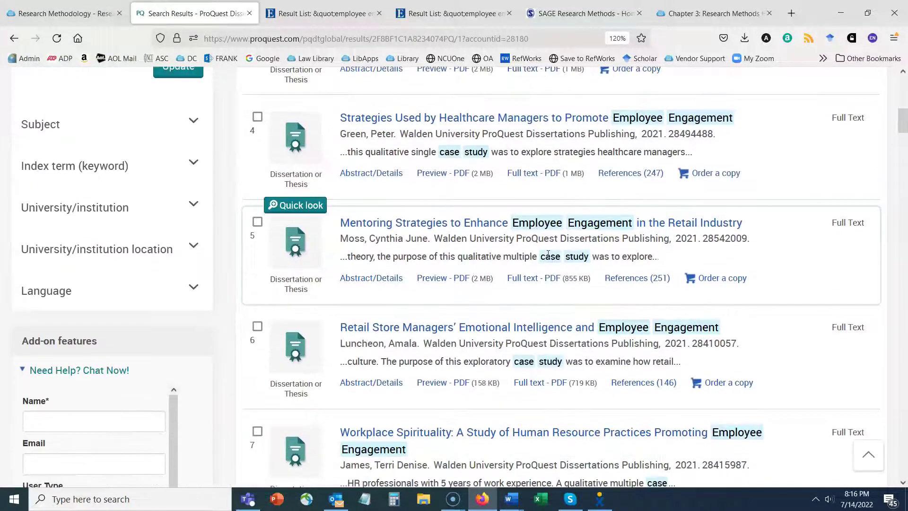
Step: Expand the University/institution filter of the case study results to examine which universities published the dissertations, and collapse it again
scroll(110, 262, "up", 3)
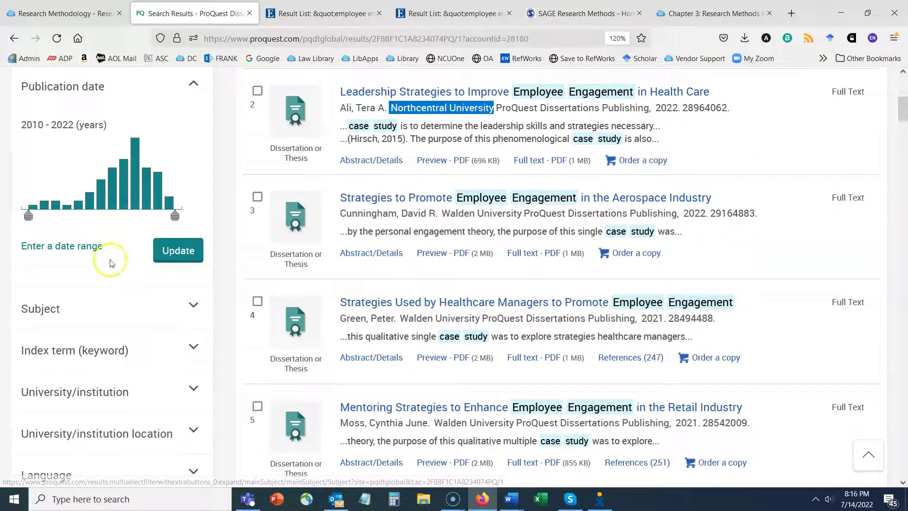
left_click(196, 390)
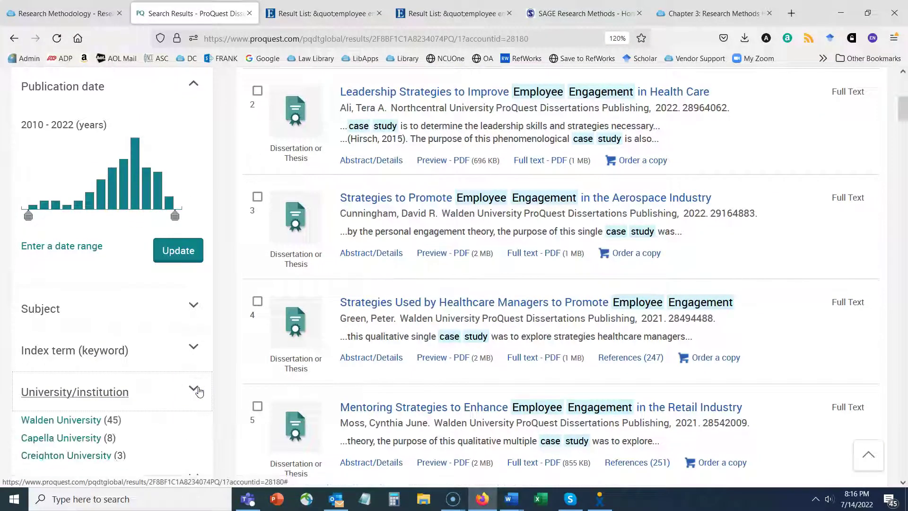
left_click(197, 390)
scroll(195, 213, "down", 3)
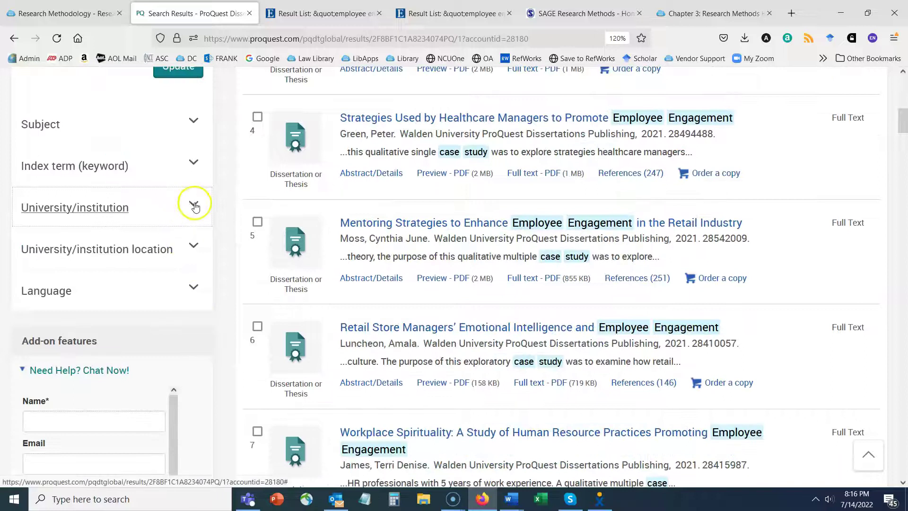
left_click(195, 207)
left_click(193, 207)
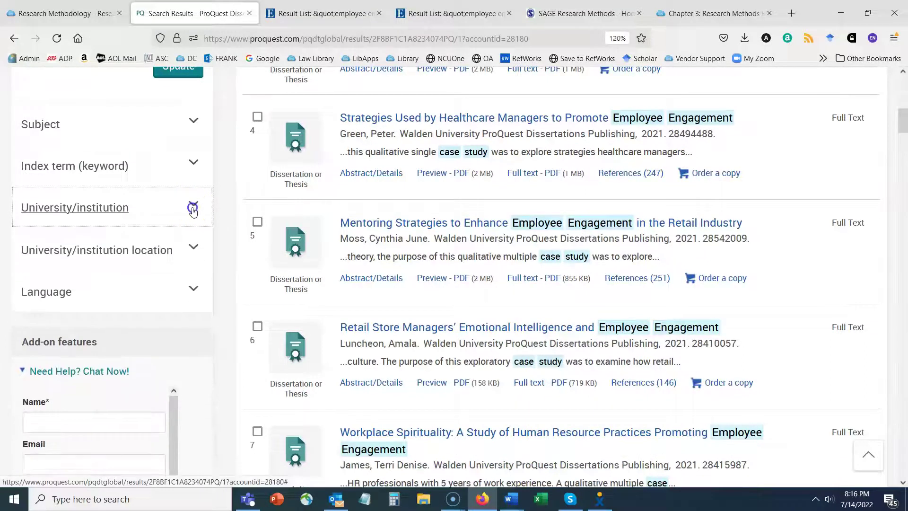
left_click(193, 208)
left_click(193, 208)
left_click(193, 208)
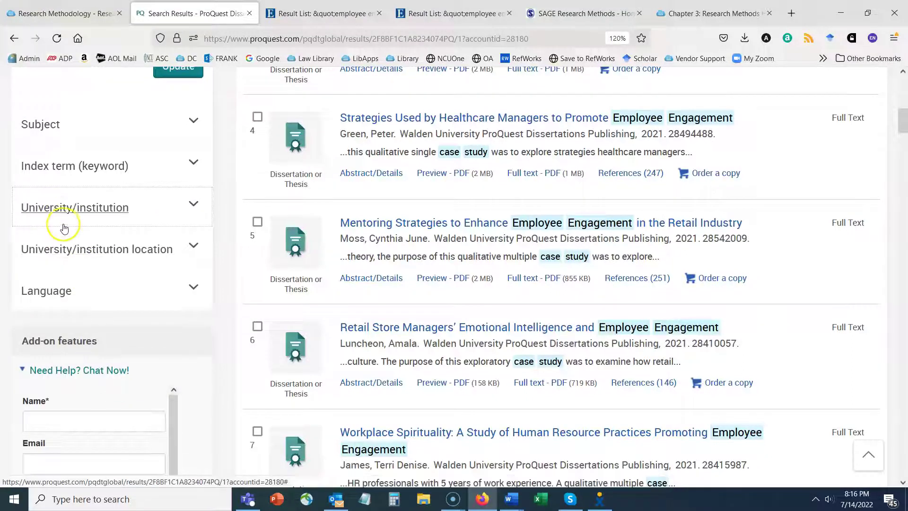
scroll(62, 232, "up", 3)
scroll(65, 233, "down", 3)
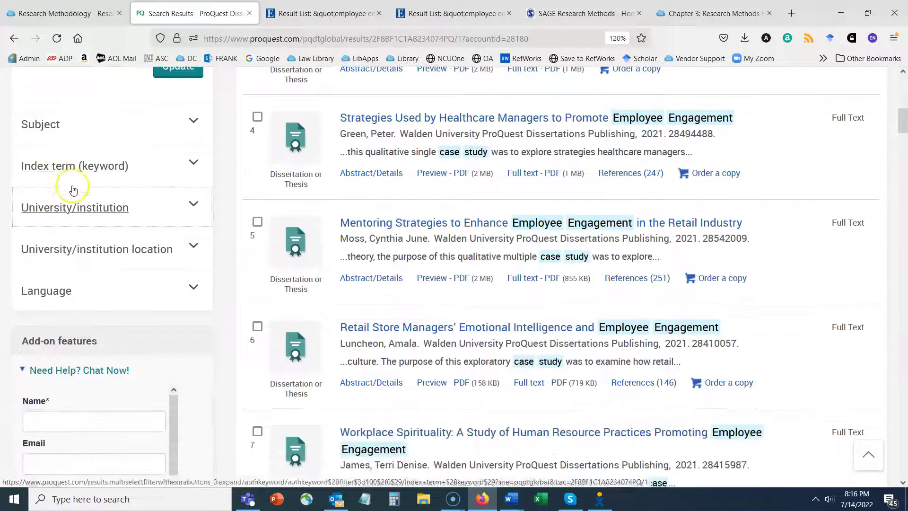
left_click(194, 208)
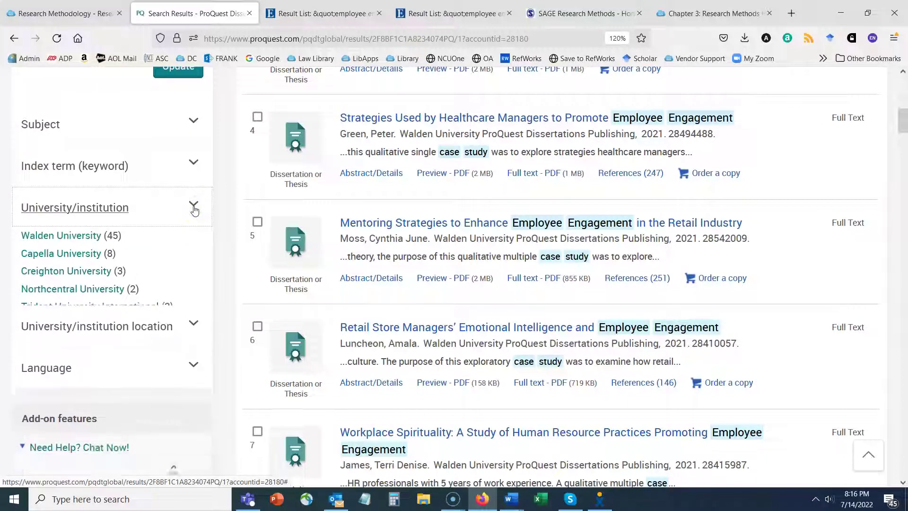
left_click(194, 208)
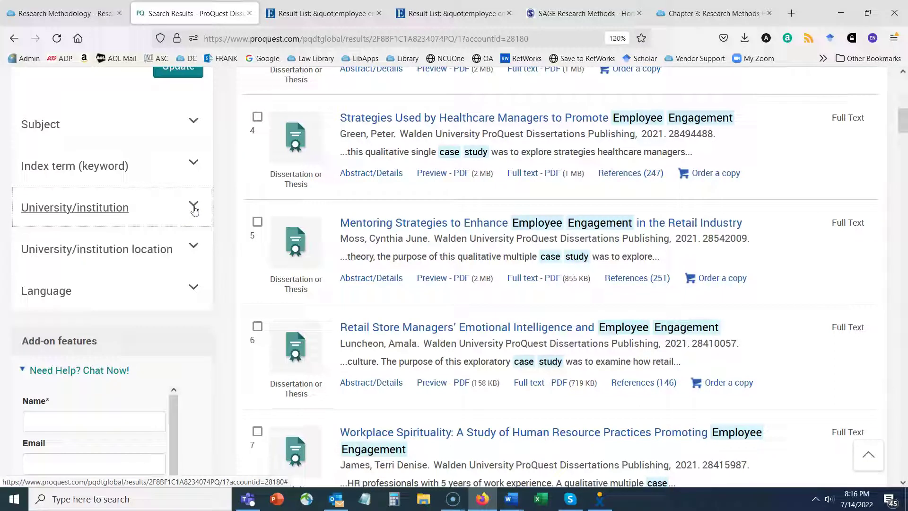
left_click(111, 209)
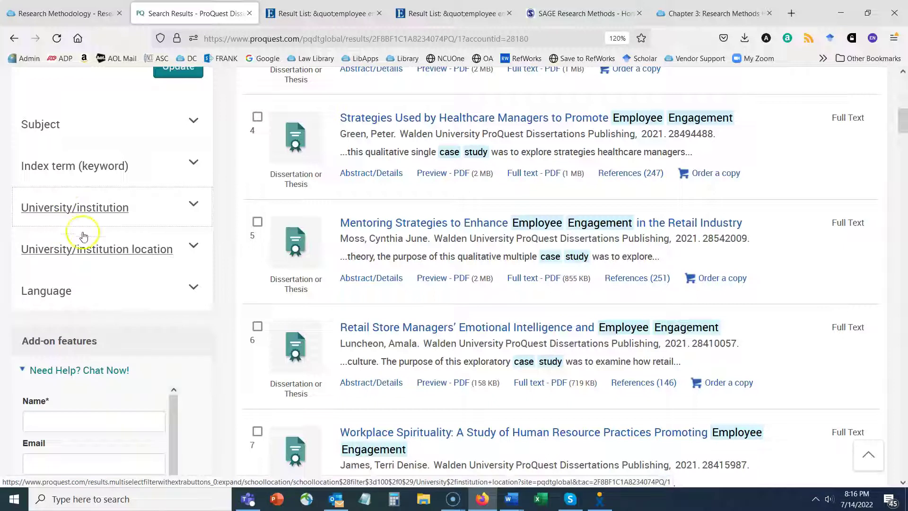
left_click(191, 204)
left_click(110, 266)
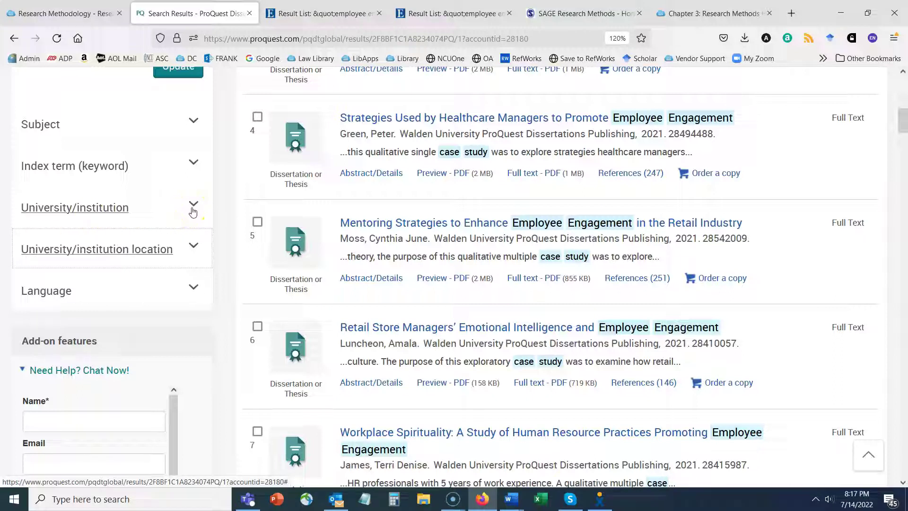
Step: Return to the library's Research Methodology guide and show its Books & Videos resources on SAGE Research Methods
scroll(197, 297, "up", 10)
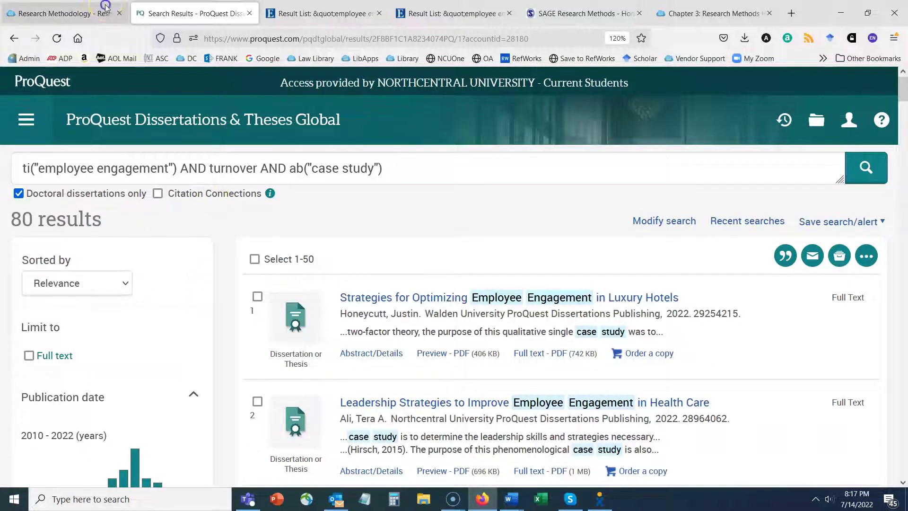
left_click(66, 14)
scroll(504, 236, "up", 4)
scroll(503, 237, "down", 4)
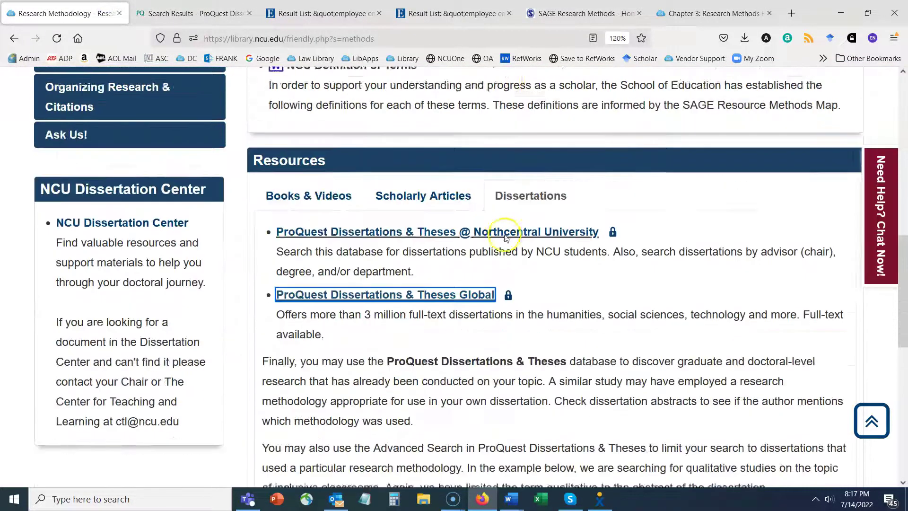
left_click(313, 168)
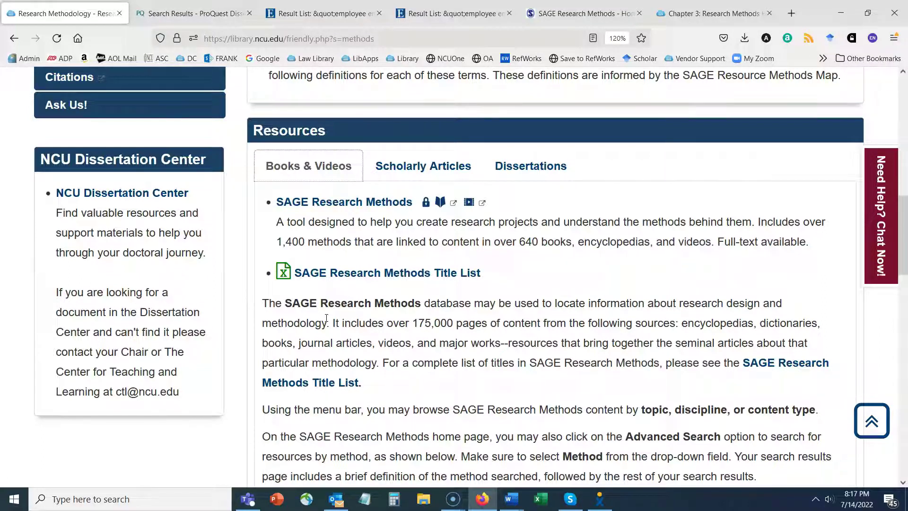
Step: Review the guide's Scholarly Articles resources, including the APA Methodology limiter and the Roadrunner Search abstract example
left_click(412, 168)
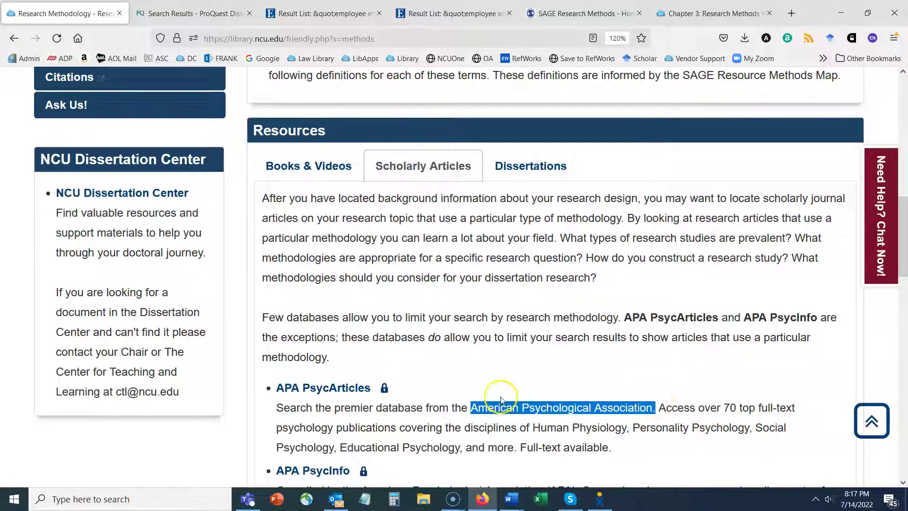
left_click_drag(904, 213, 903, 325)
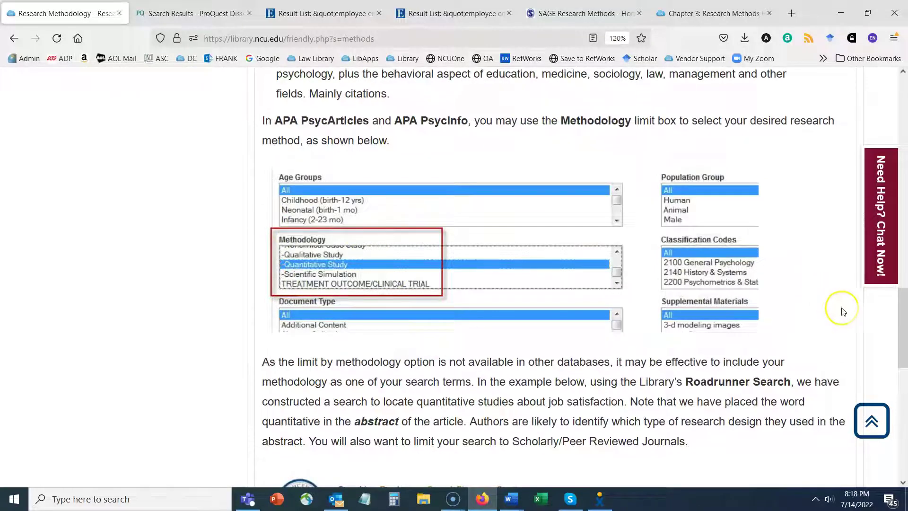
left_click_drag(904, 329, 904, 241)
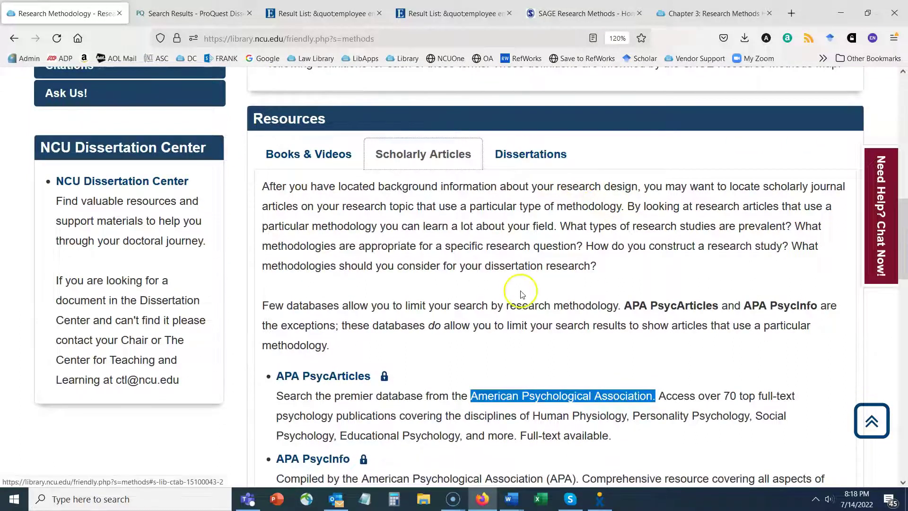
scroll(522, 293, "down", 10)
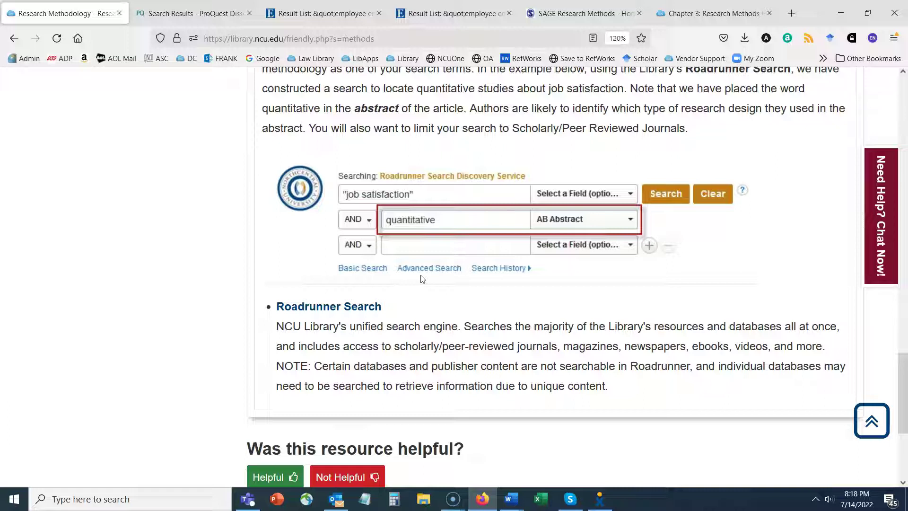
scroll(422, 279, "up", 12)
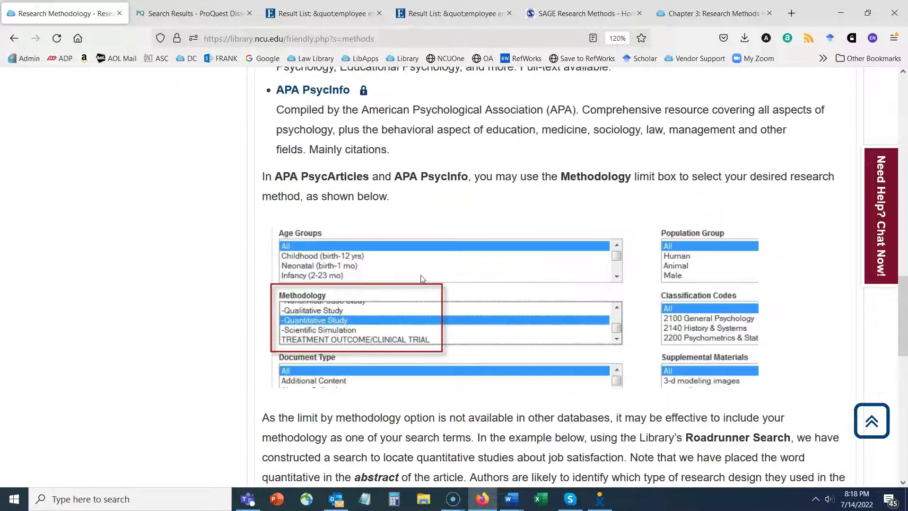
Step: Show the guide's Dissertations resources and review the guidance on using ProQuest Dissertations & Theses
left_click(530, 154)
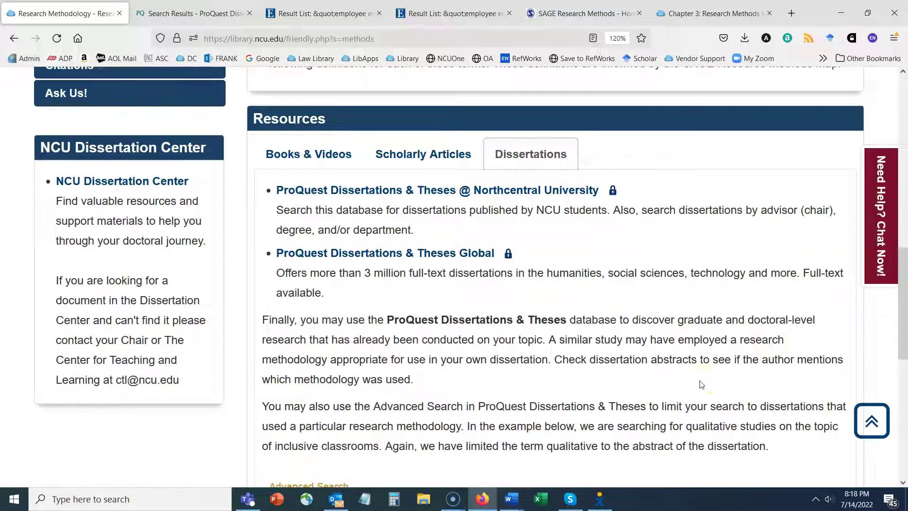
left_click(693, 335)
left_click(551, 329)
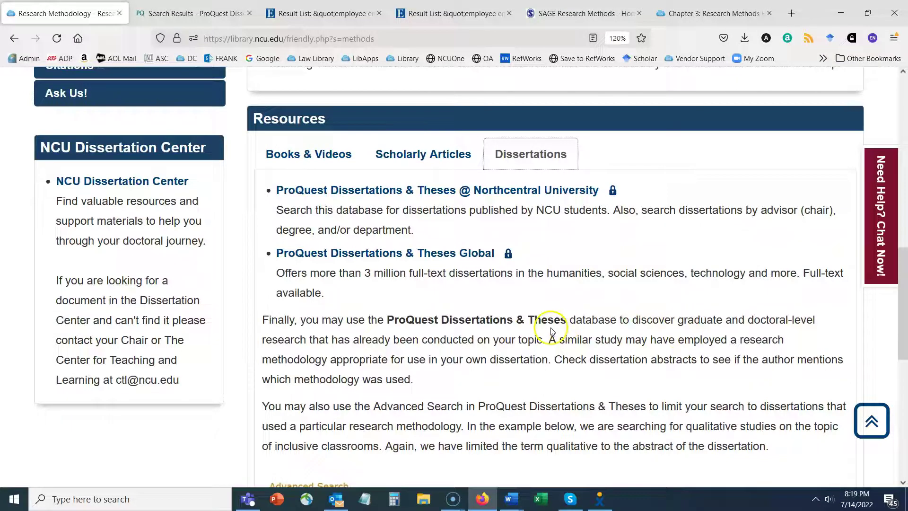